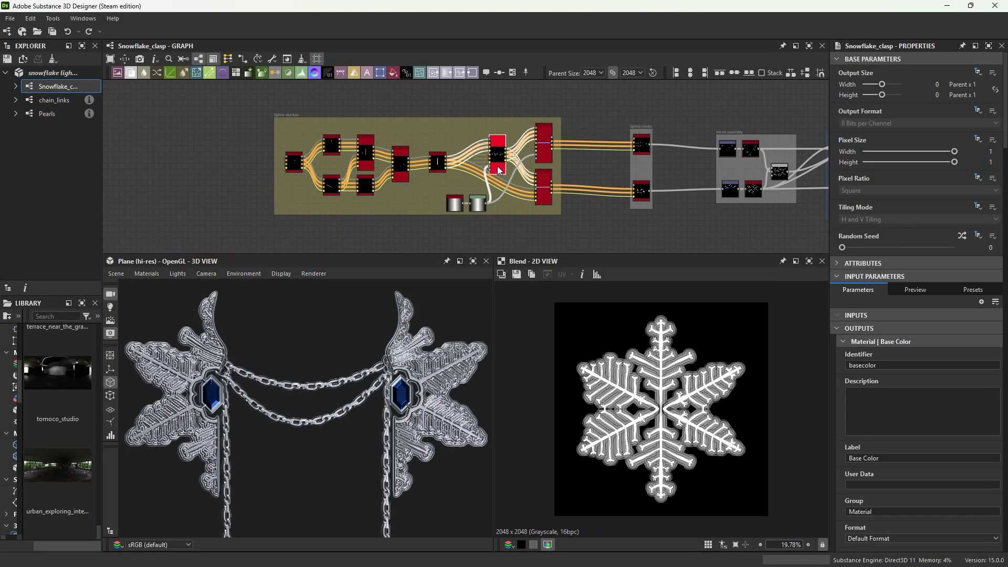
Roll three new random seeds on scatter_splines for a different branch arrangement, then orbit to inspect
left_click(962, 236)
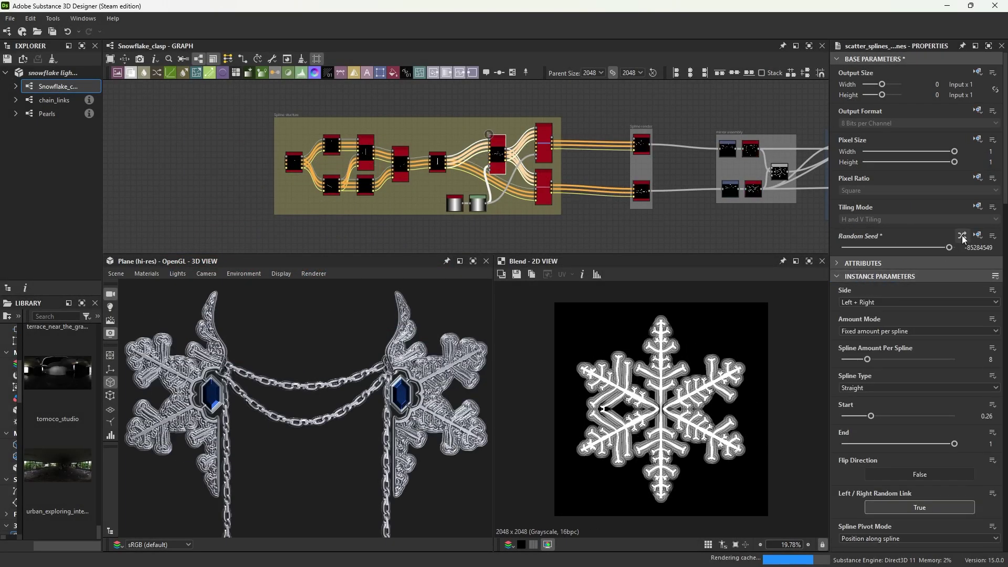
left_click(962, 236)
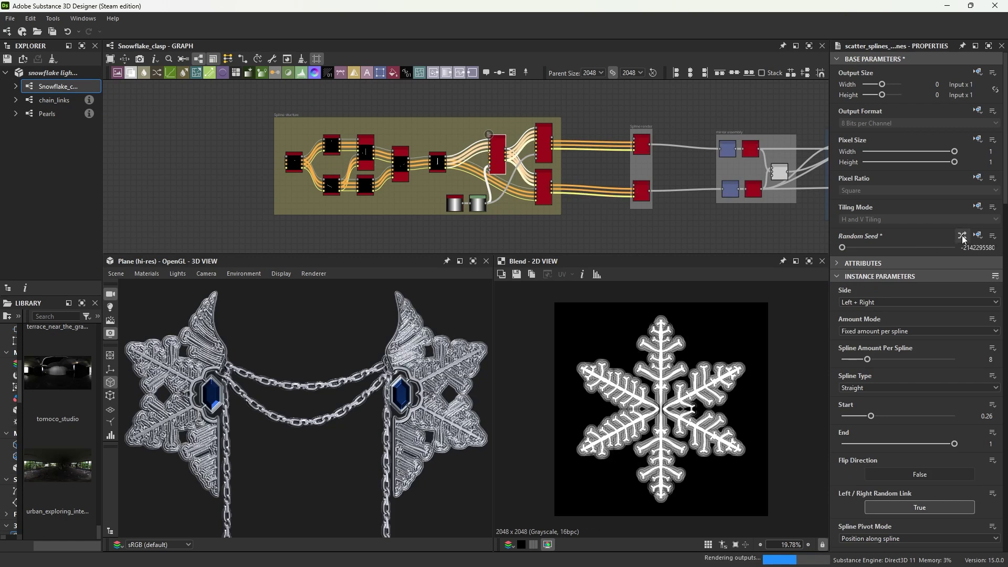
left_click(962, 237)
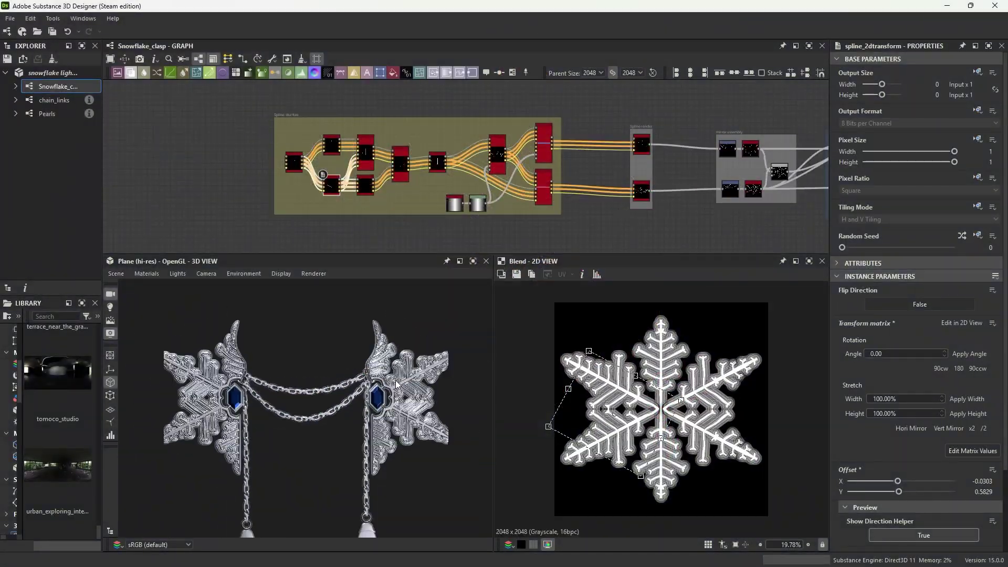
mouse_move(338, 381)
left_mouse_down()
mouse_move(383, 320)
mouse_move(439, 345)
mouse_move(416, 360)
left_mouse_up()
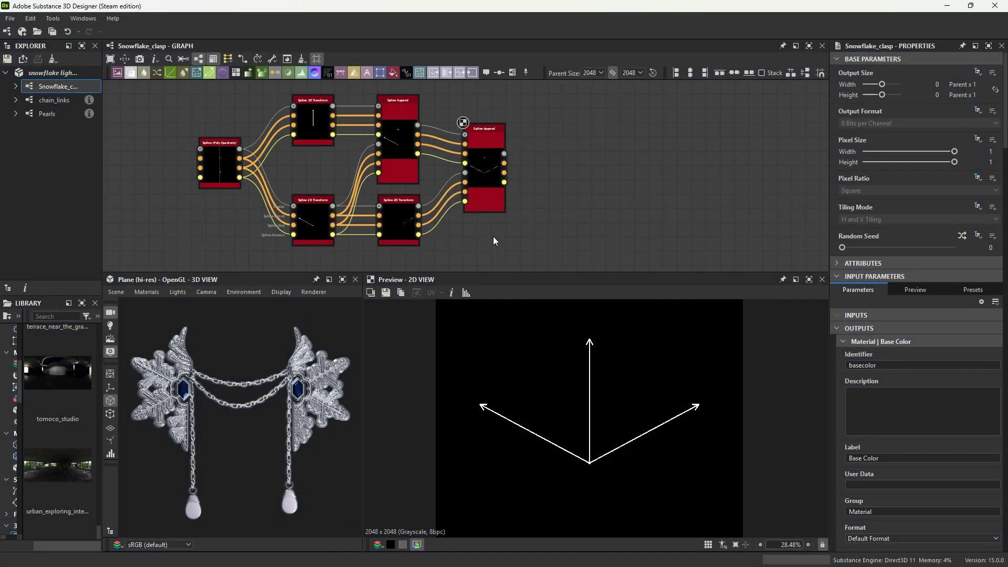
Nudge the lower angled arm's Spline 2D Transform offset and make room in the graph
left_click(317, 217)
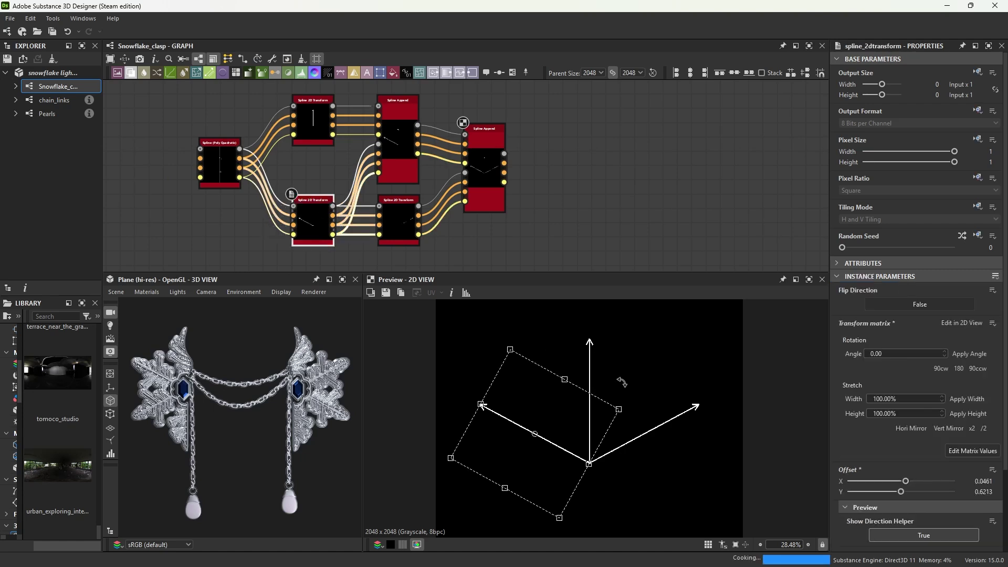
mouse_move(592, 331)
left_mouse_down()
mouse_move(614, 342)
mouse_move(453, 477)
left_mouse_up()
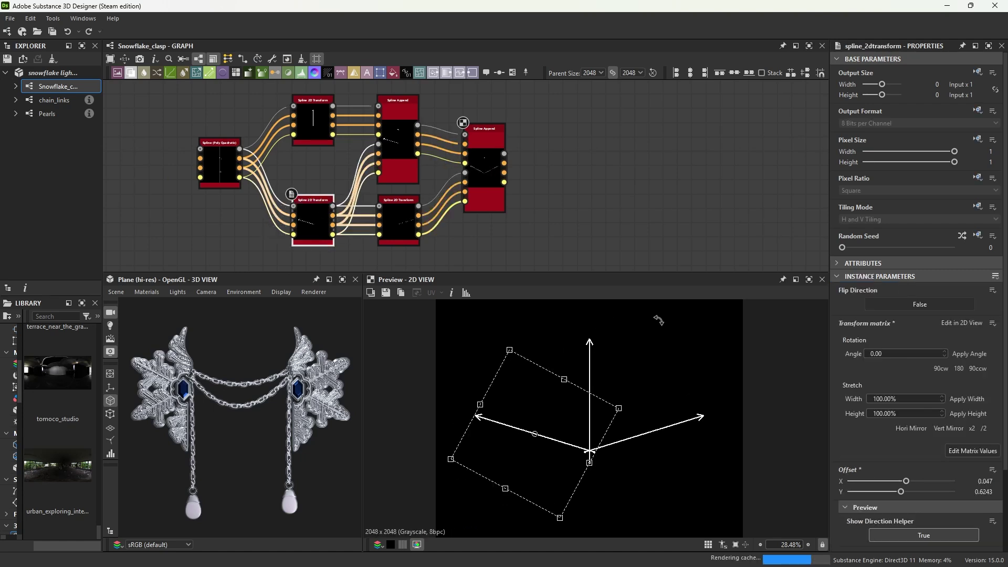
left_click(682, 217)
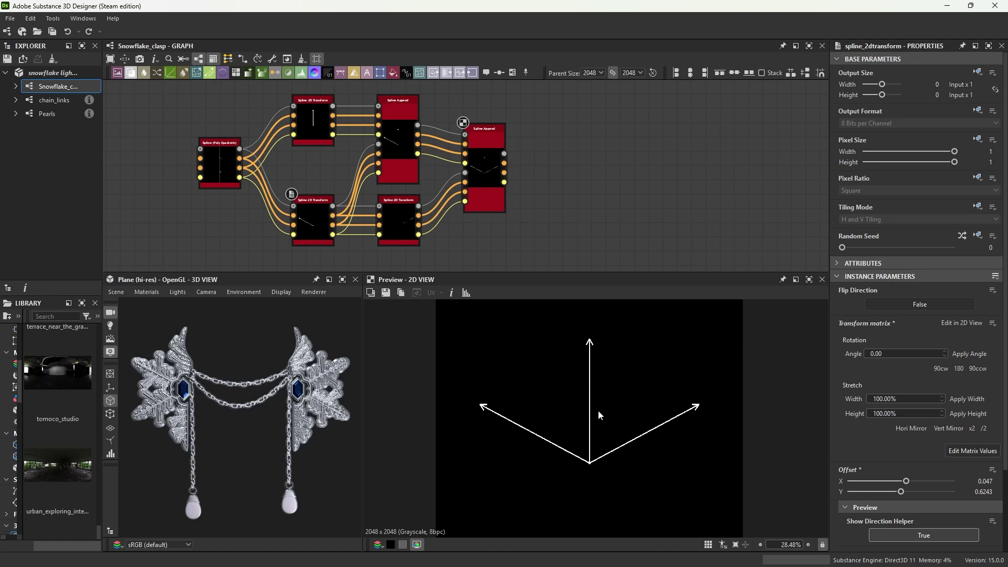
middle_click_drag(625, 215, 561, 216)
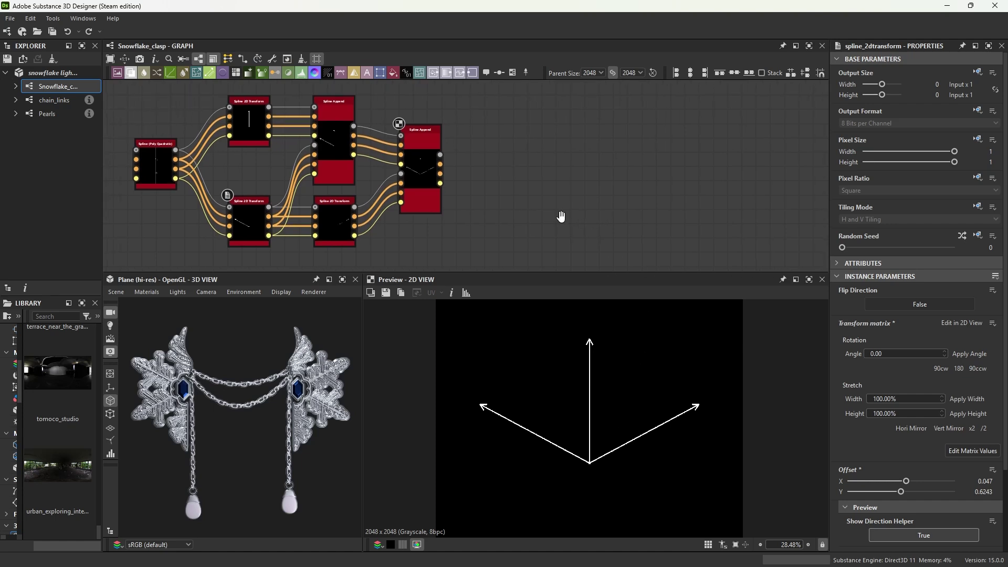
Add a Scatter Splines on Splines node by searching 'scatt'
key("space")
type("scatt")
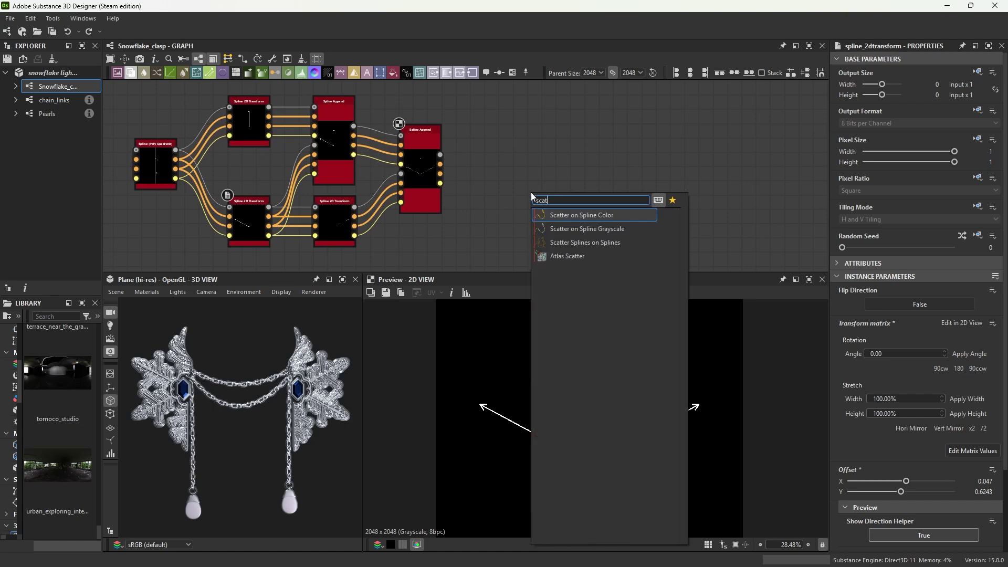
left_click(547, 241)
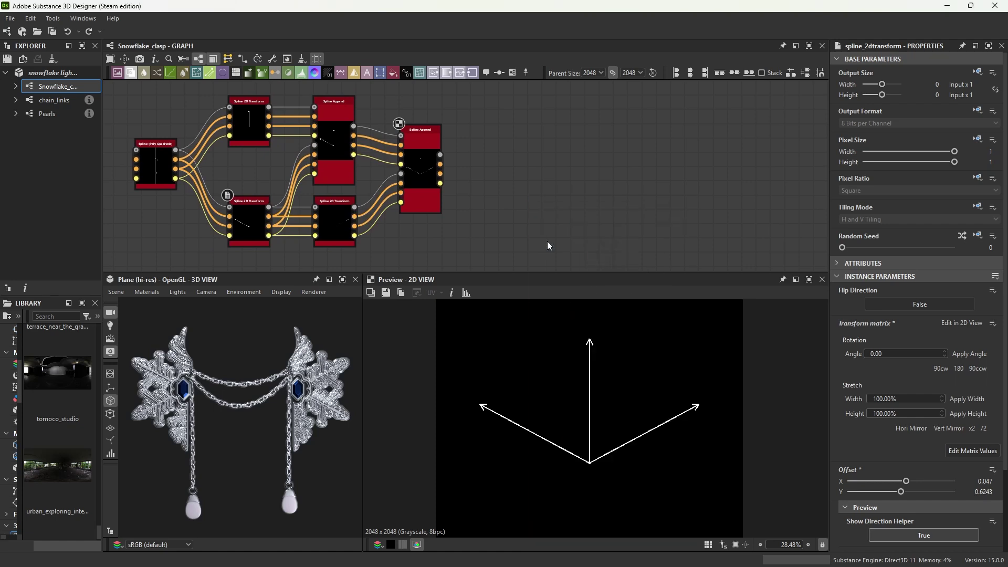
Wire the Spline Append outputs into Scatter Splines on Splines and show it in the 2D view
scroll(540, 221, "up", 3)
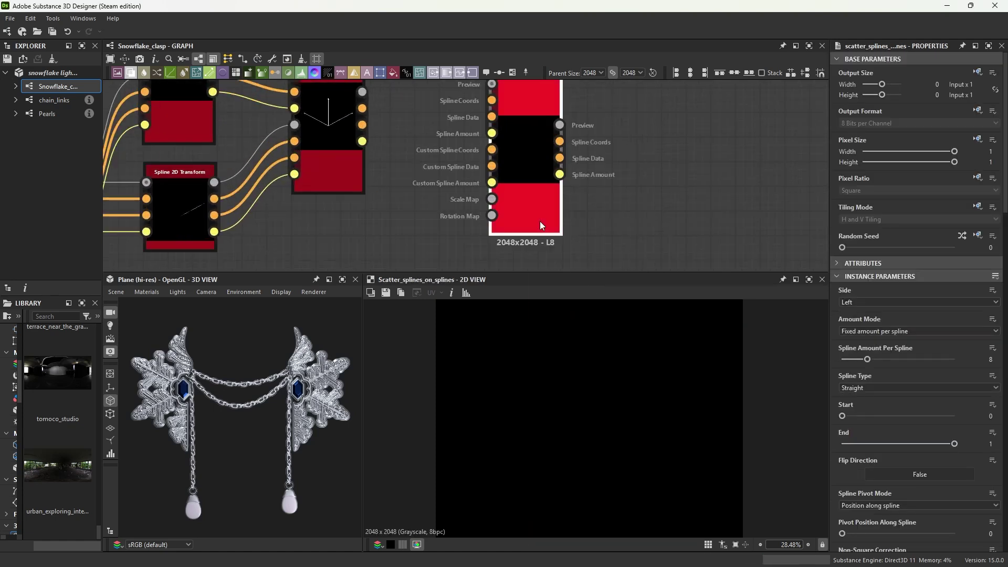
scroll(526, 173, "up", 3)
scroll(524, 137, "down", 3)
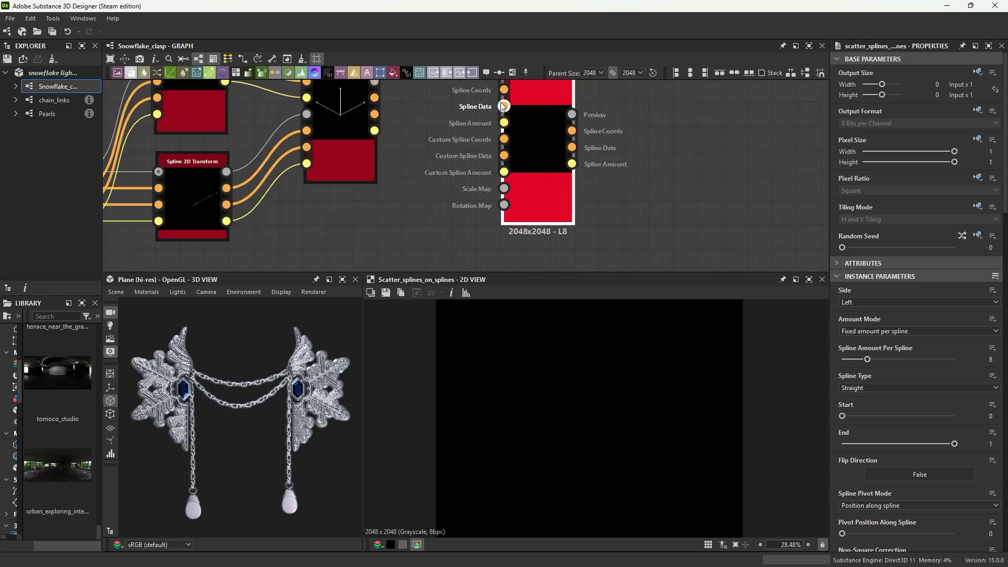
middle_click_drag(499, 165, 491, 184)
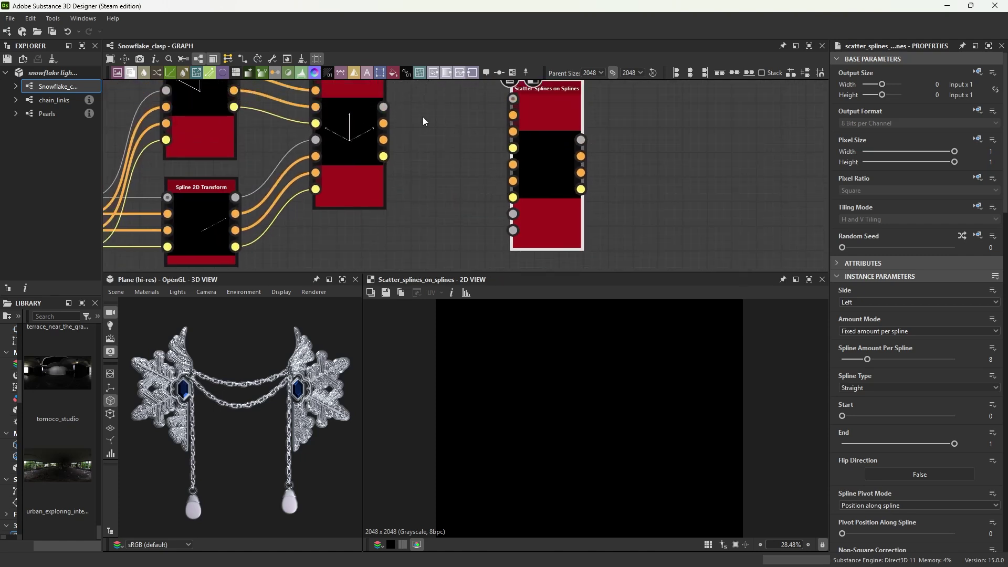
mouse_move(349, 150)
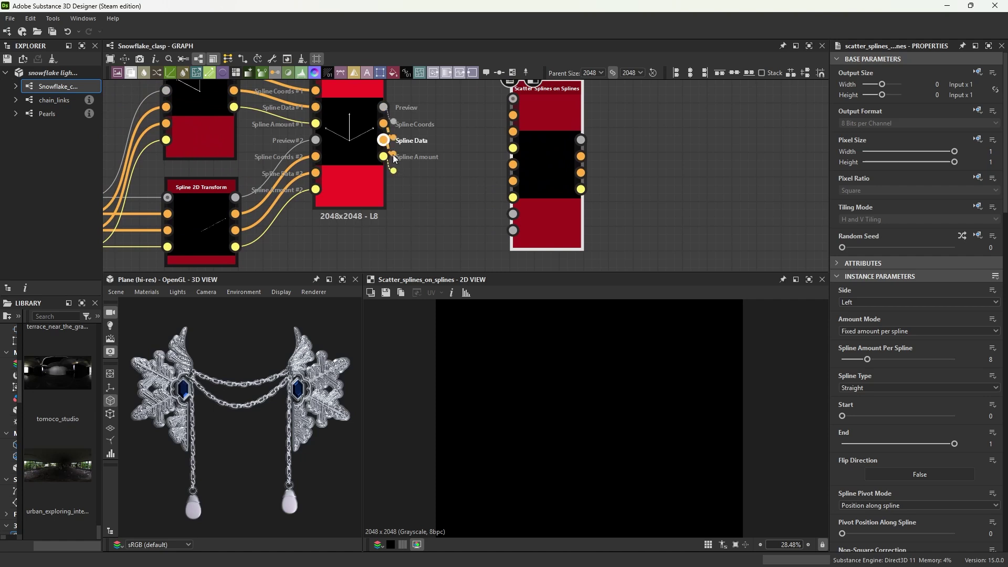
left_click_drag(467, 135, 515, 128)
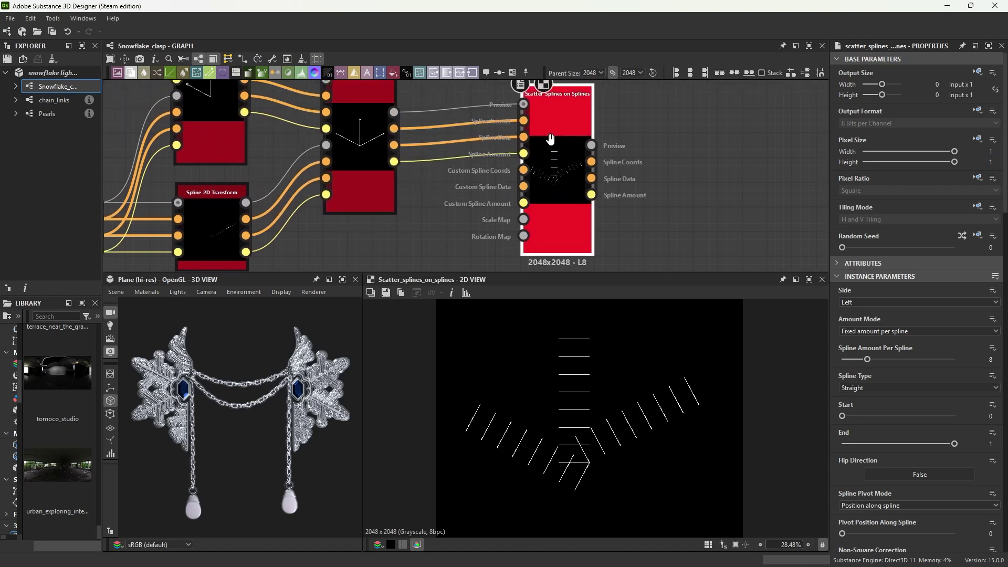
middle_click_drag(528, 150, 565, 158)
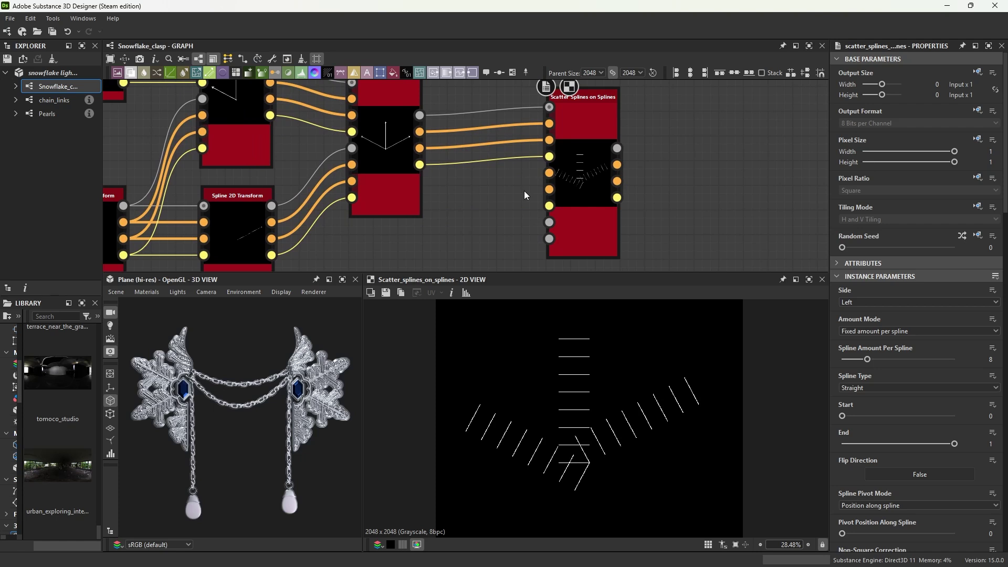
scroll(524, 190, "down", 2)
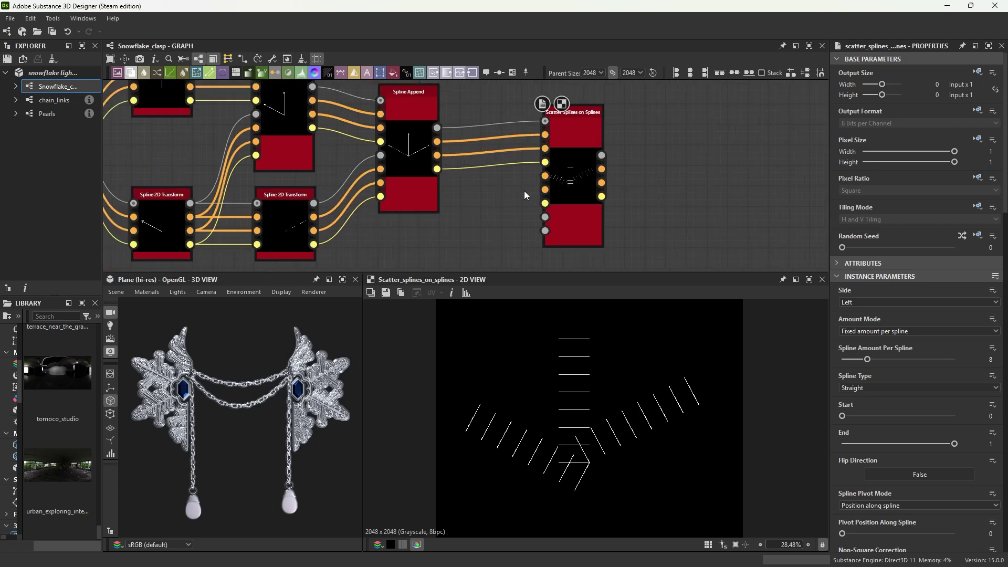
double_click(575, 221)
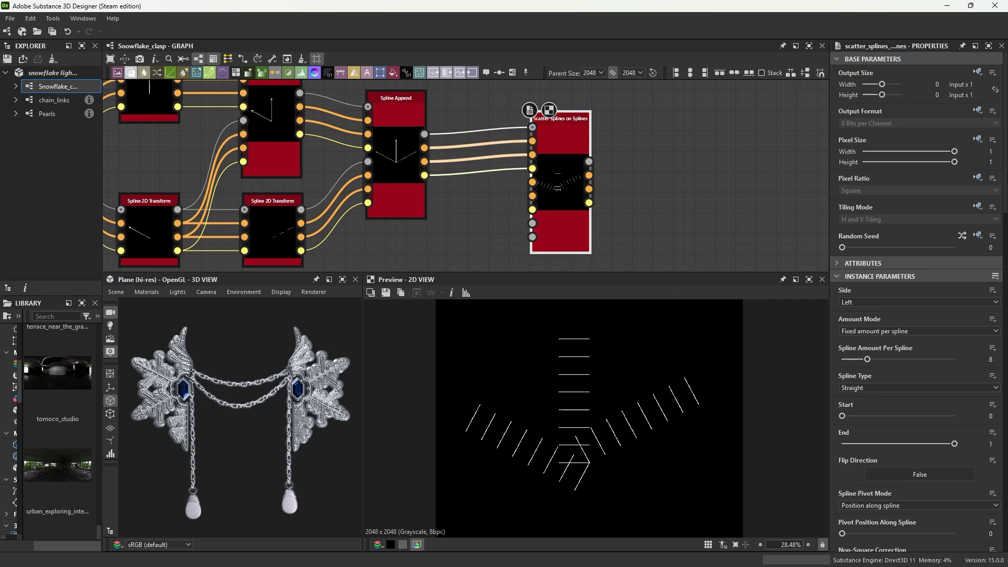
scroll(919, 304, "down", 5)
Raise the Preview Background Intensity so the parent arms show behind the ticks
scroll(918, 304, "down", 5)
scroll(919, 305, "down", 5)
scroll(919, 305, "down", 5)
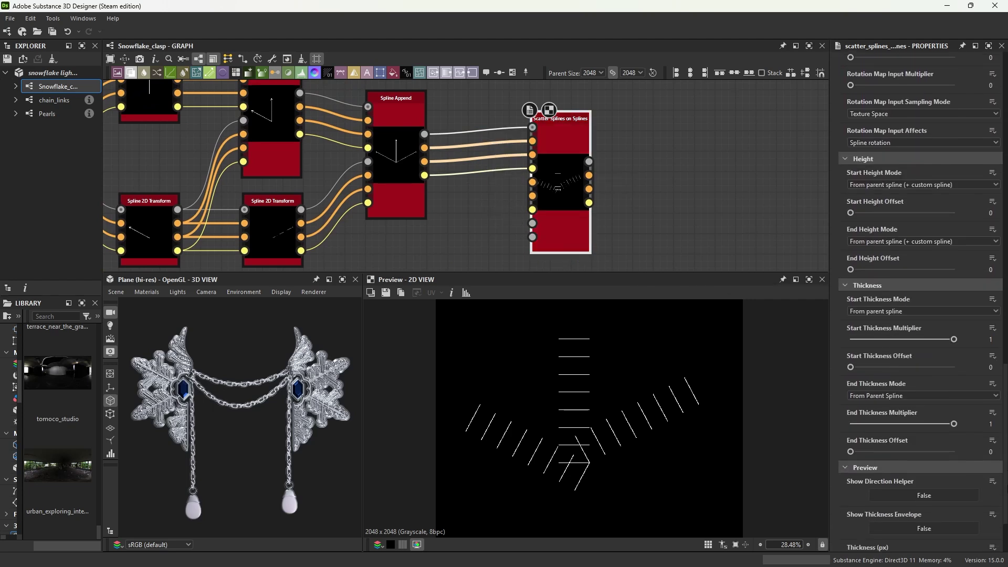
scroll(919, 368, "down", 3)
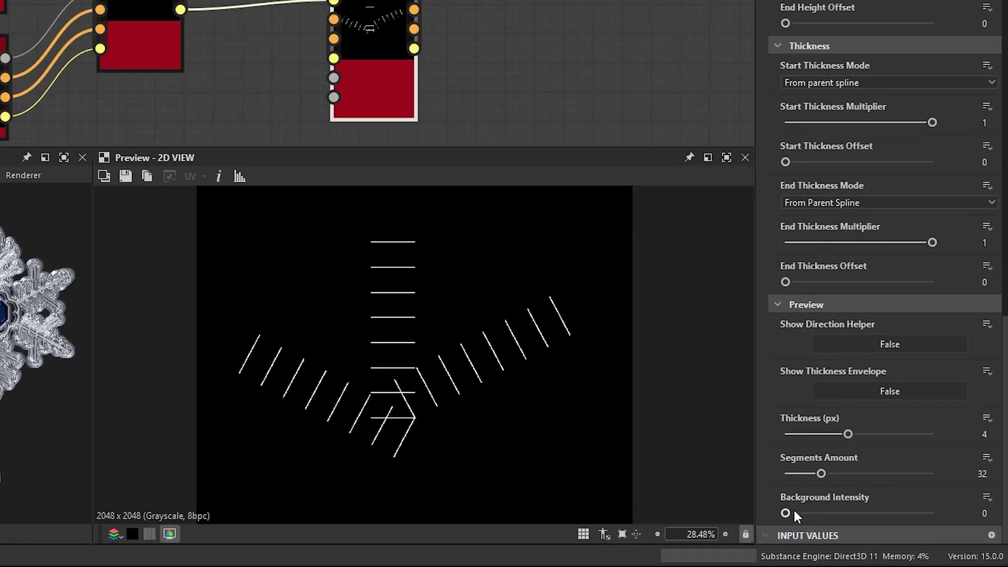
left_click_drag(854, 528, 968, 511)
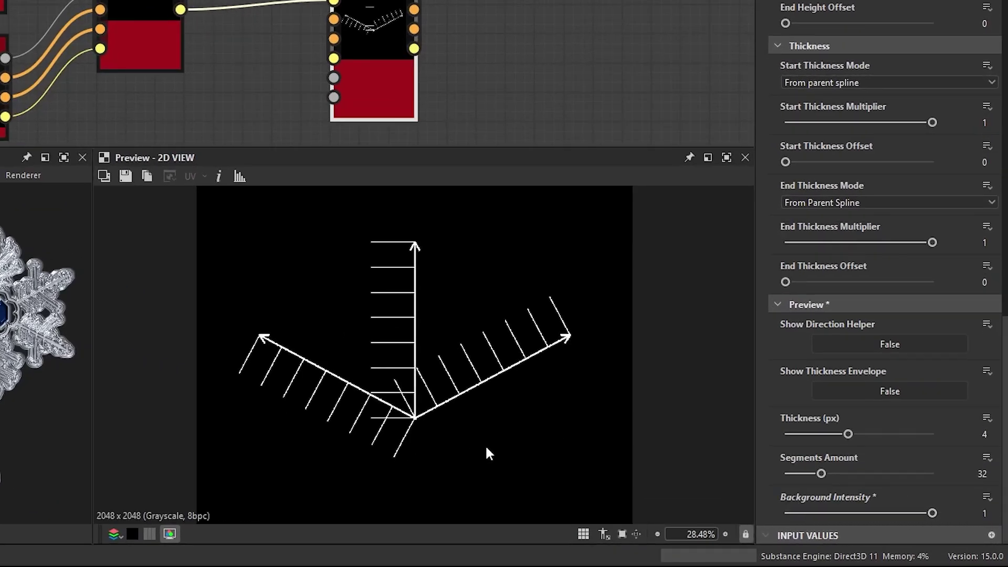
scroll(993, 496, "up", 1)
scroll(993, 496, "up", 5)
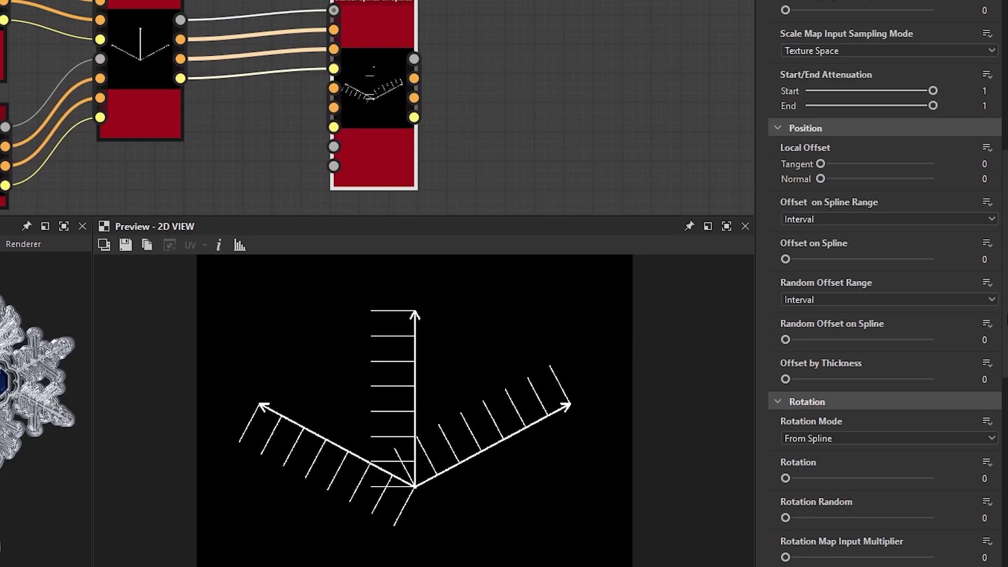
scroll(992, 496, "up", 5)
scroll(993, 496, "up", 5)
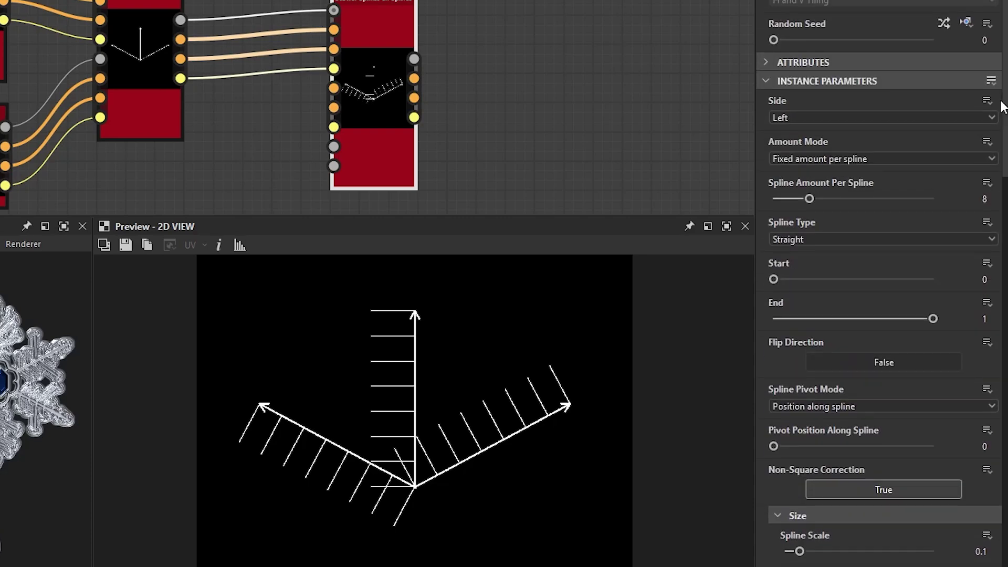
Set Instance Parameters Side to Left + Right
left_click(822, 119)
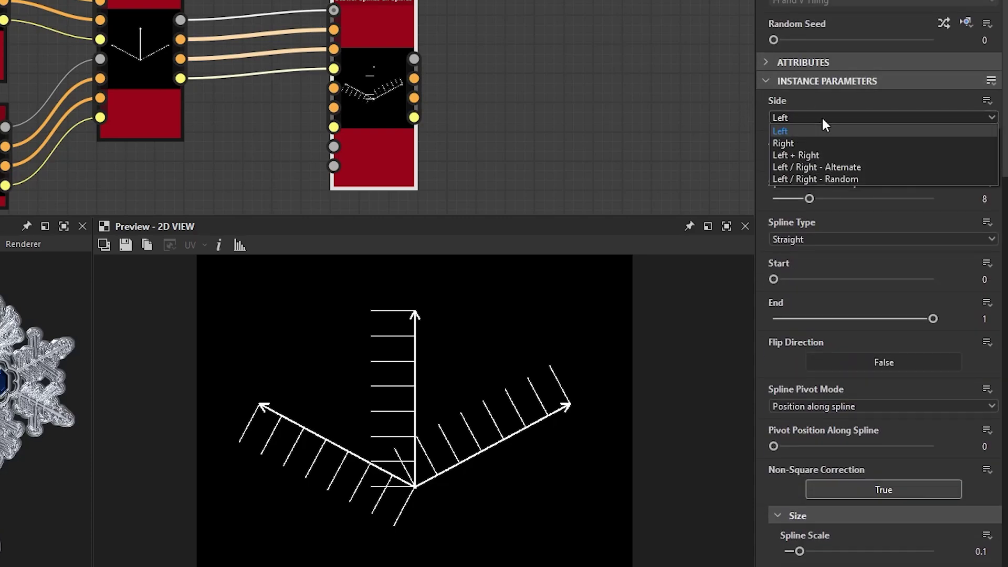
scroll(822, 118, "down", 1)
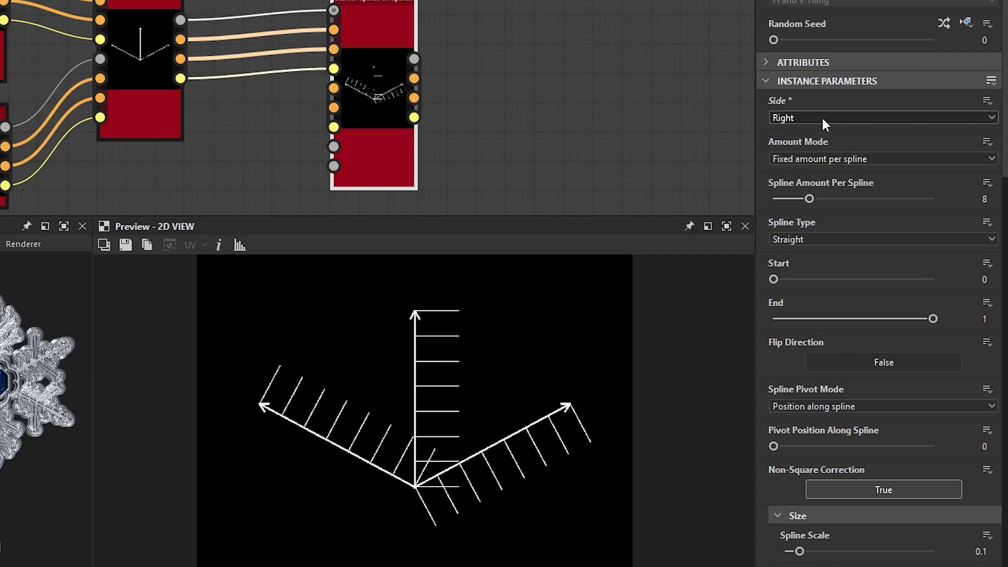
scroll(823, 118, "down", 1)
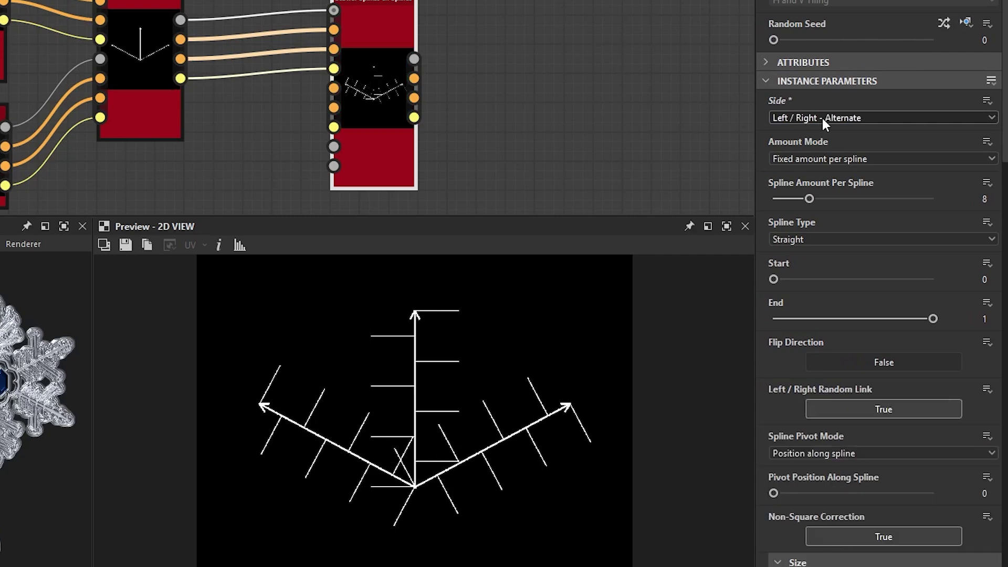
scroll(822, 118, "down", 1)
left_click(822, 119)
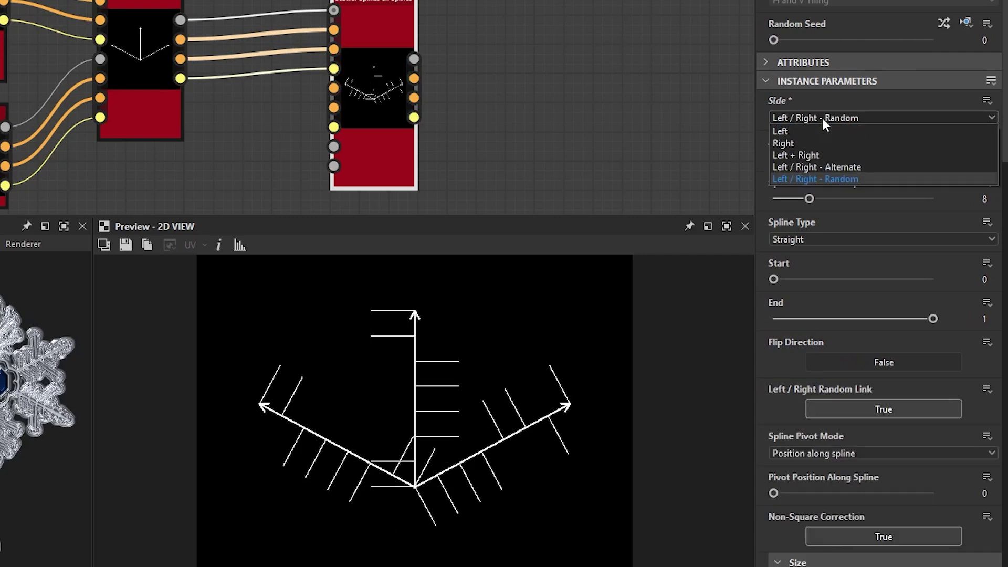
left_click(823, 153)
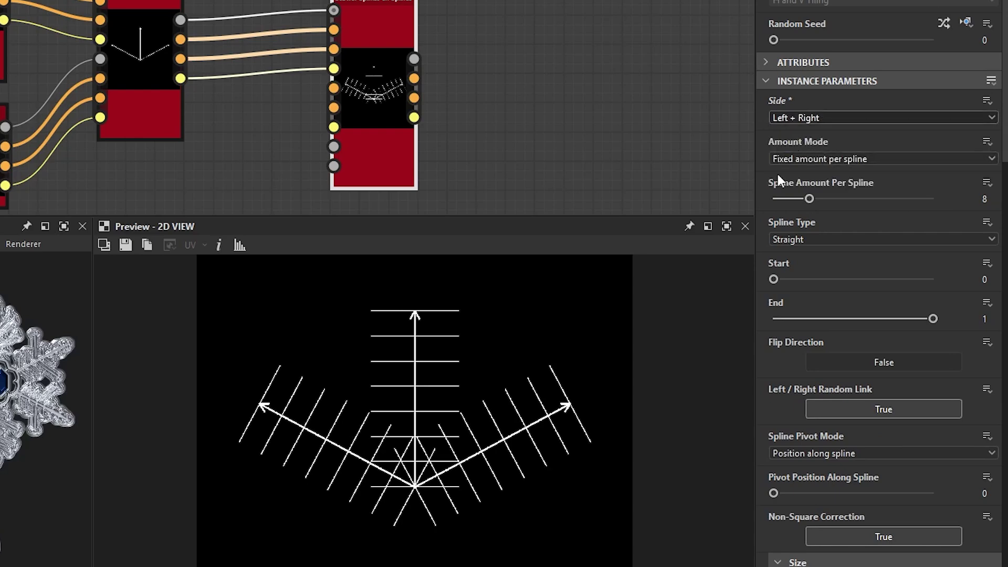
Move the scatter Start from 0.25 to 0.27, after trying and undoing other tweaks
left_click_drag(805, 198, 824, 198)
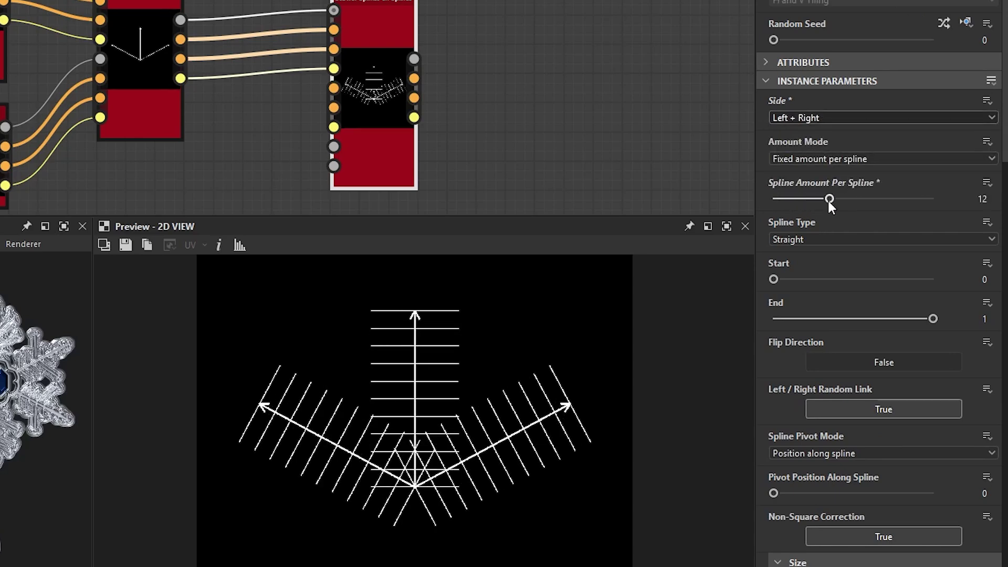
key("ctrl+z")
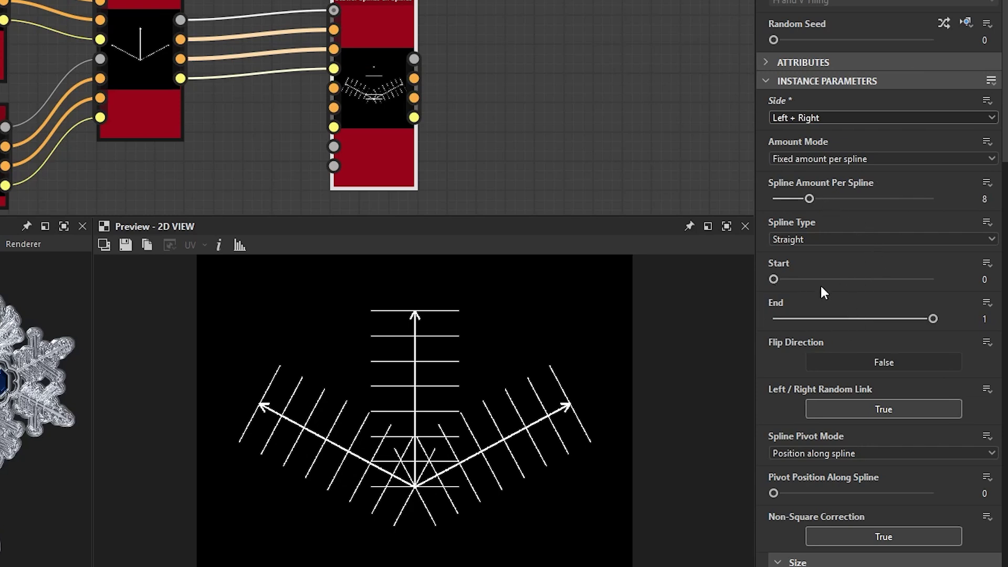
left_click_drag(774, 280, 826, 278)
key("ctrl+z")
scroll(404, 466, "up", 2)
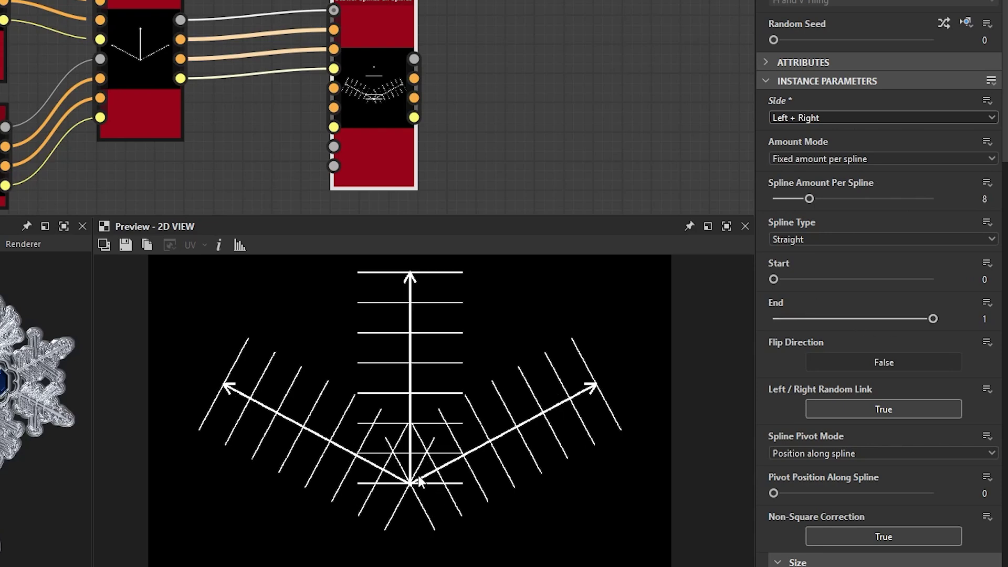
scroll(420, 441, "up", 2)
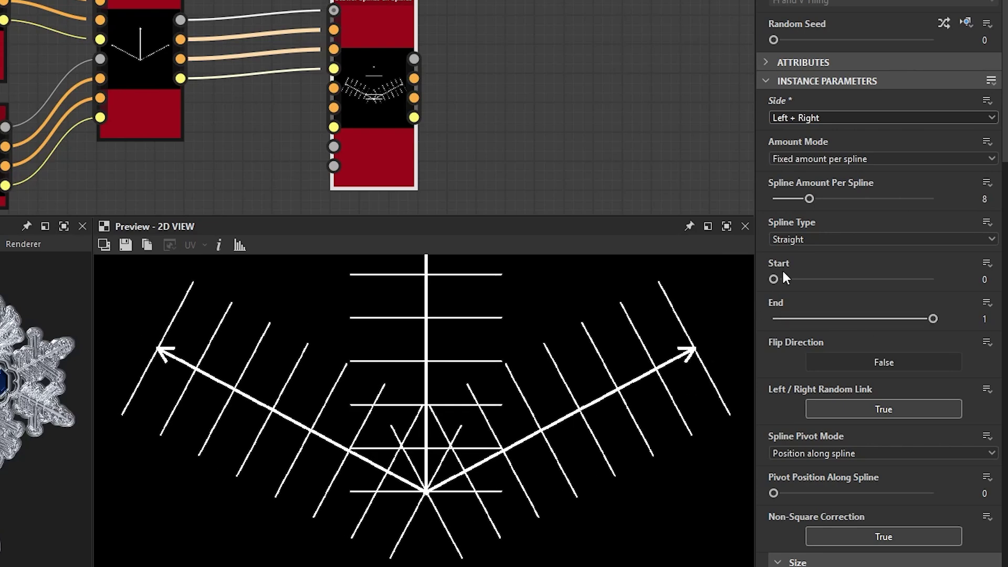
left_click_drag(775, 278, 814, 279)
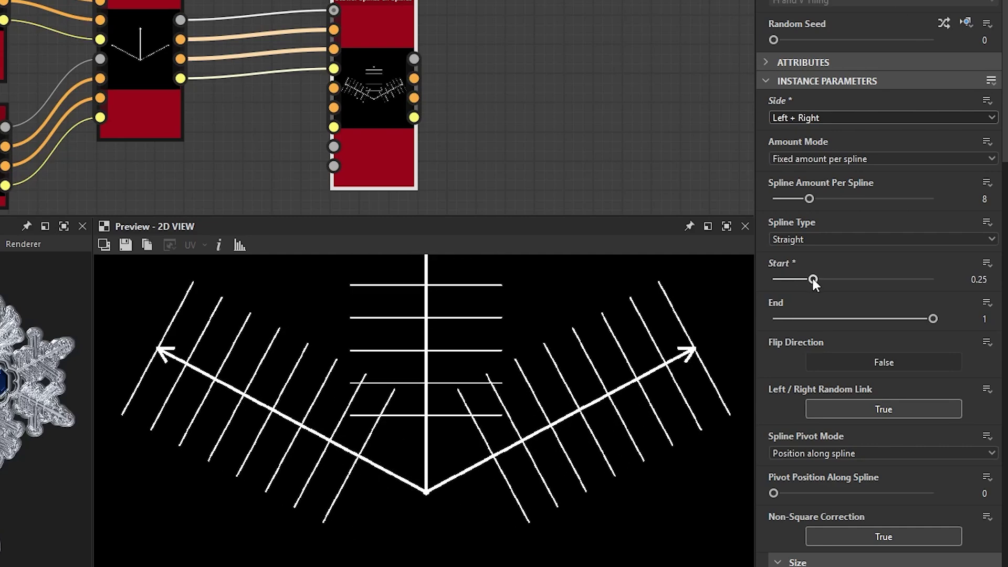
scroll(480, 512, "down", 2)
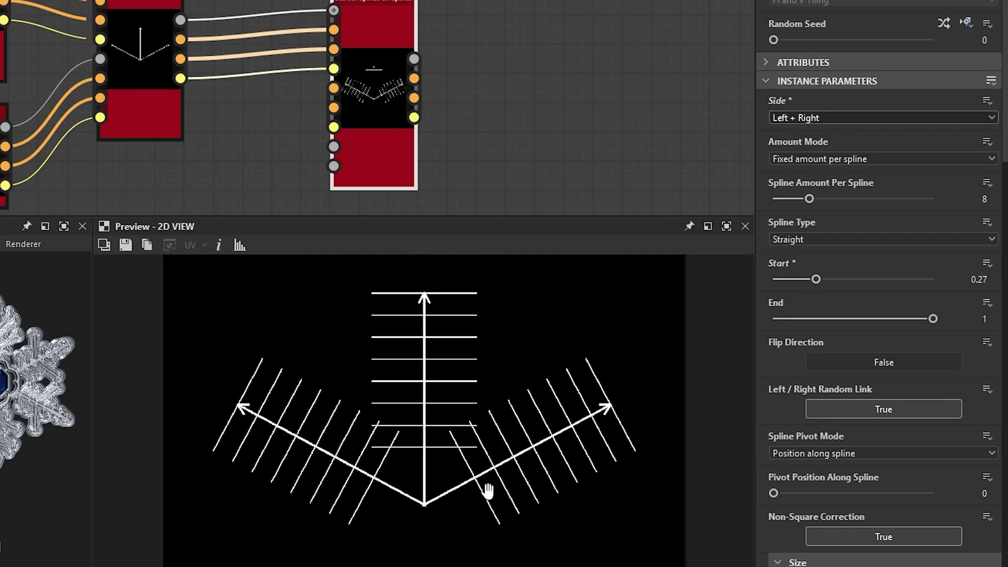
Lower Spline Scale to 0.08 and set the Start/End Attenuation End to 0
scroll(776, 363, "down", 3)
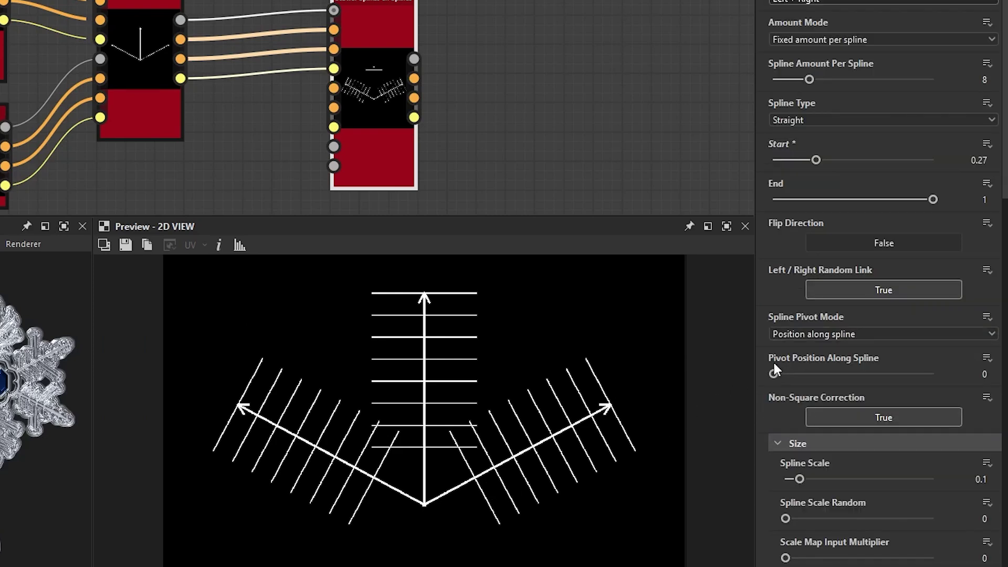
scroll(771, 362, "down", 1)
scroll(767, 363, "down", 2)
scroll(766, 365, "down", 2)
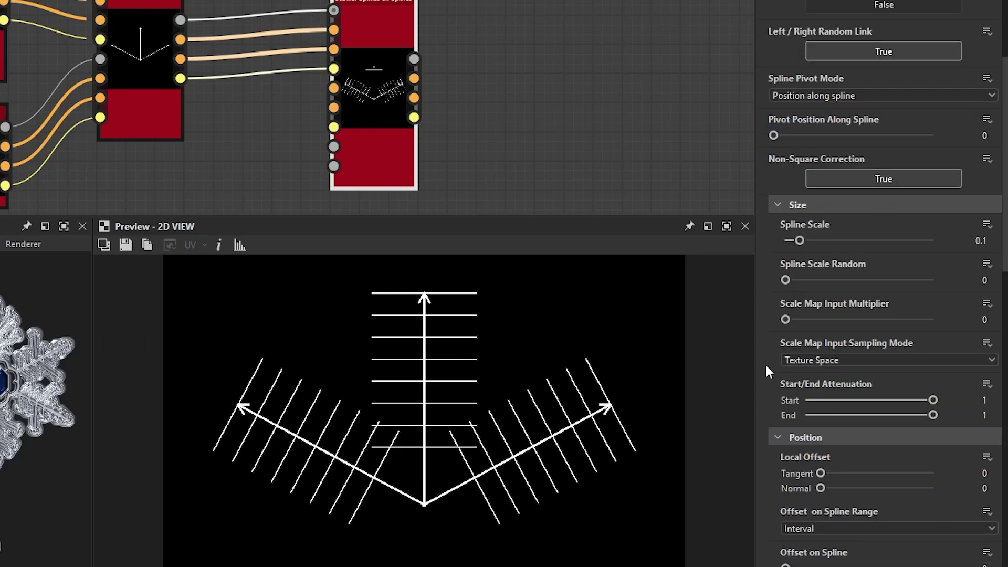
mouse_move(799, 240)
left_mouse_down()
mouse_move(840, 240)
mouse_move(796, 260)
left_mouse_up()
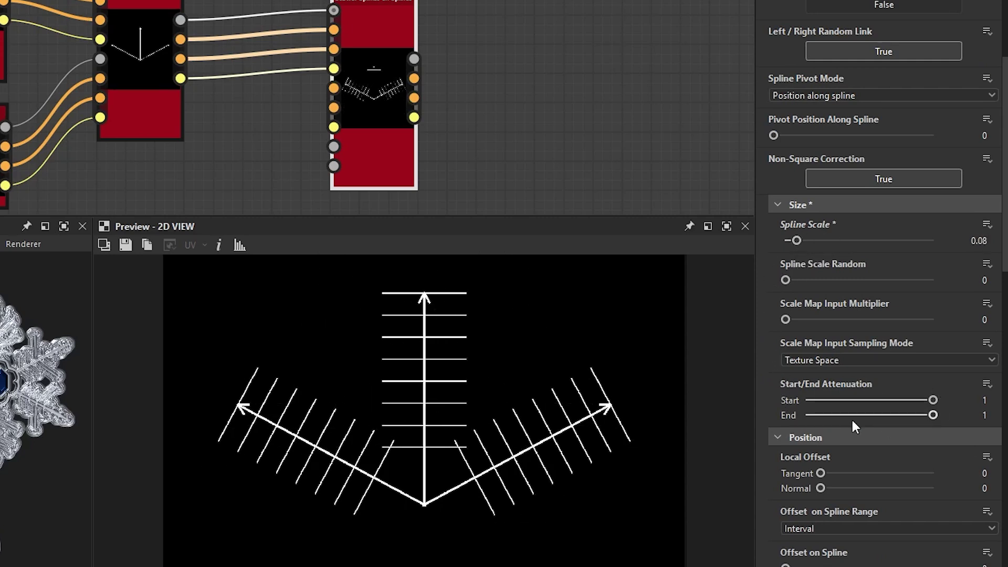
mouse_move(921, 401)
left_mouse_down()
mouse_move(846, 405)
mouse_move(963, 399)
mouse_move(801, 428)
left_mouse_up()
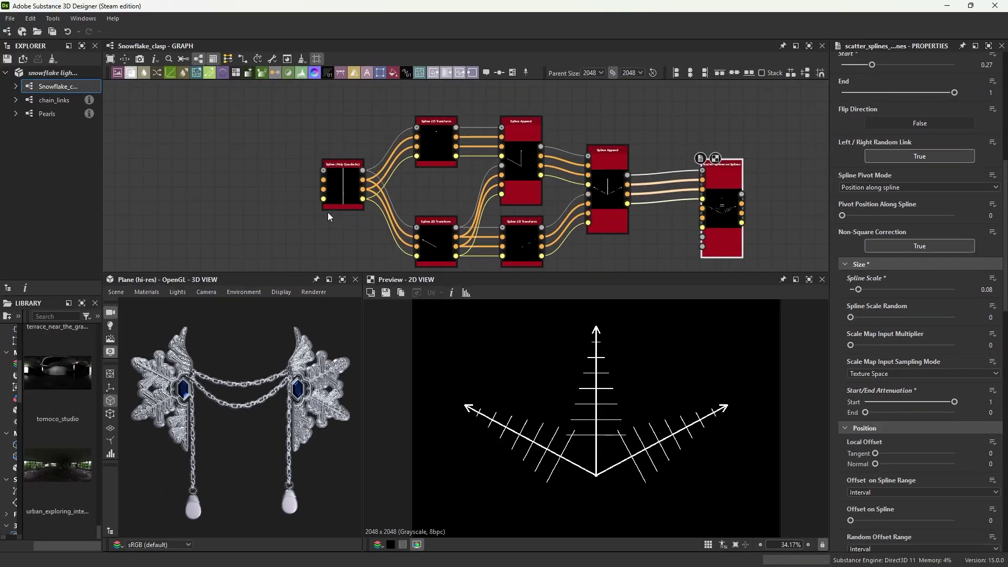
left_click(333, 196)
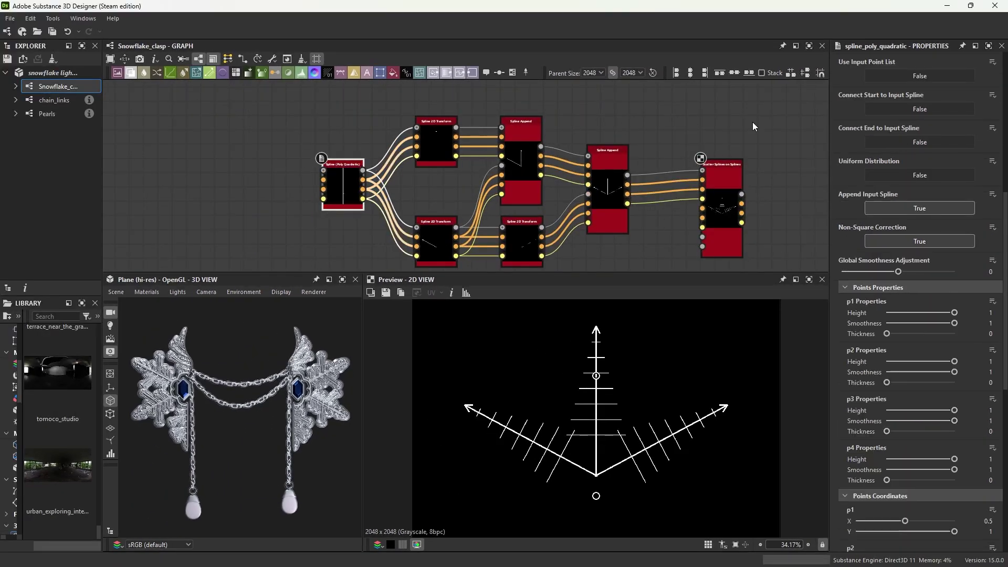
Toggle Flip Direction on the Poly Quadratic spline and reset Start/End Attenuation to 1
left_click(894, 254)
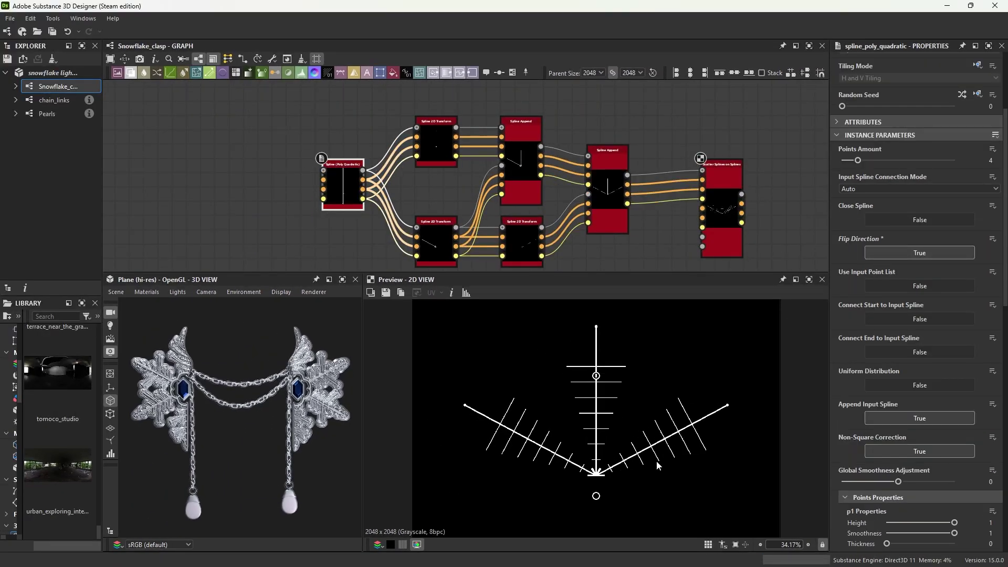
left_click(720, 244)
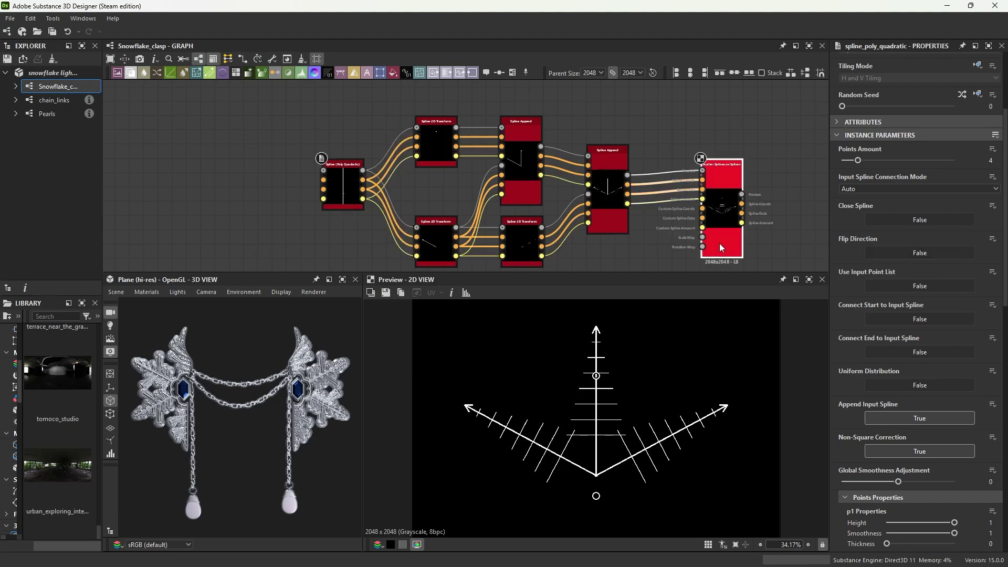
scroll(840, 420, "down", 2)
scroll(840, 436, "down", 5)
scroll(840, 436, "down", 1)
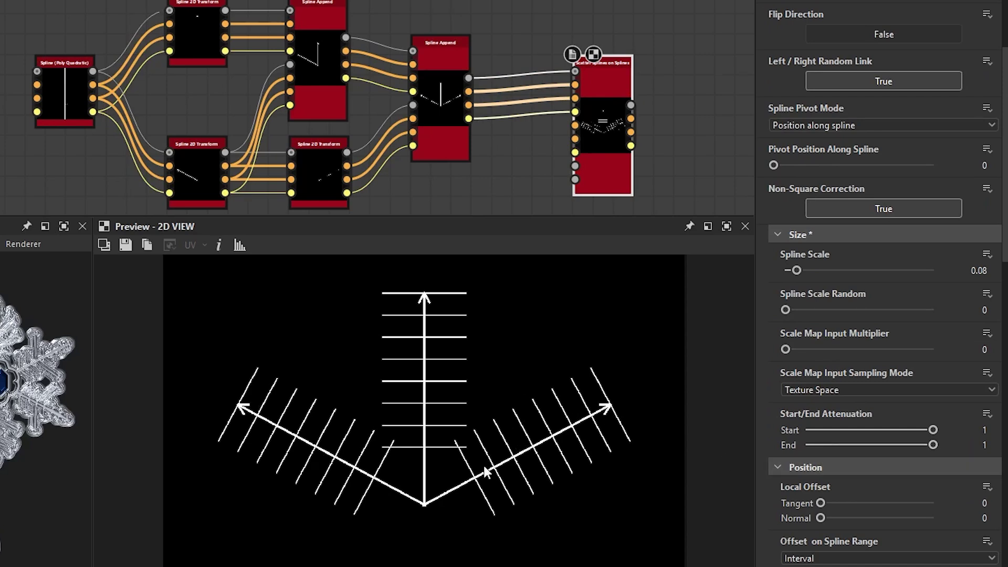
scroll(550, 498, "up", 3)
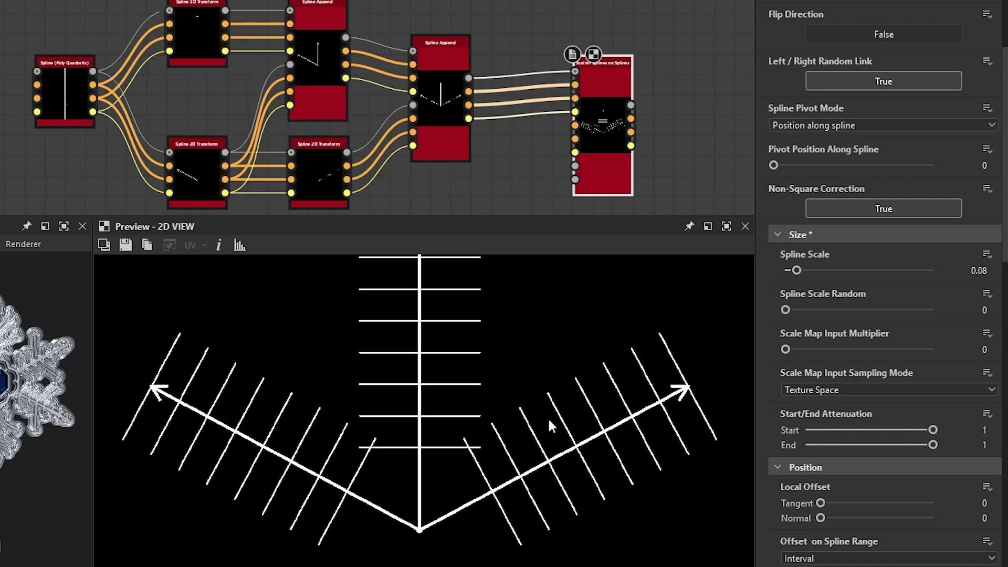
mouse_move(603, 126)
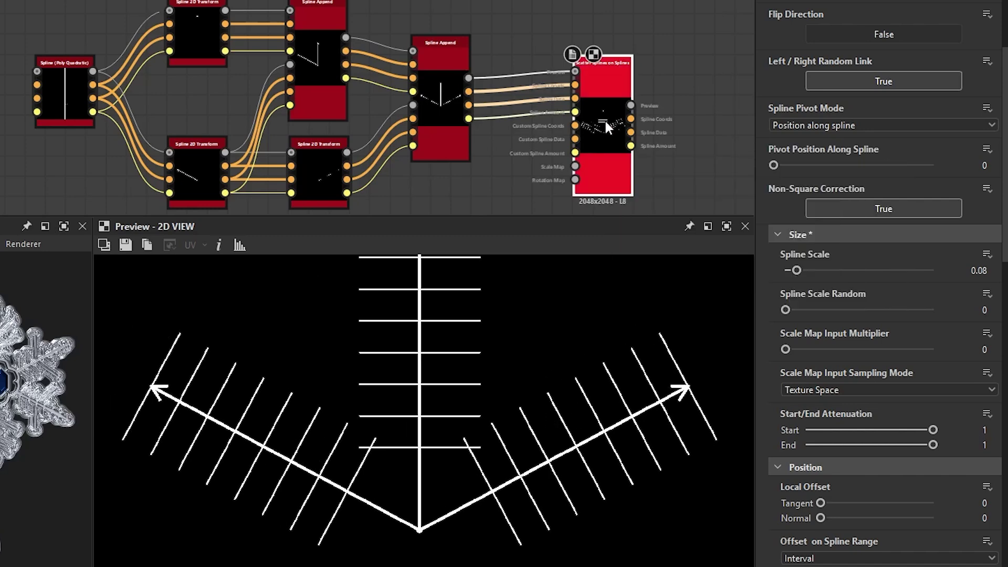
Review the scatter node's Scale Map Input Sampling Mode options
scroll(604, 119, "up", 3)
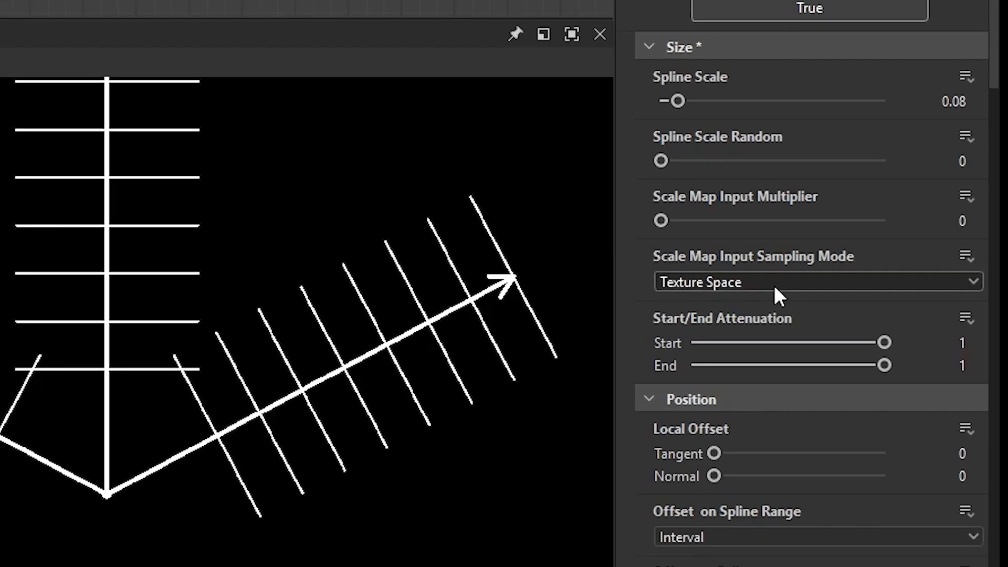
left_click(862, 393)
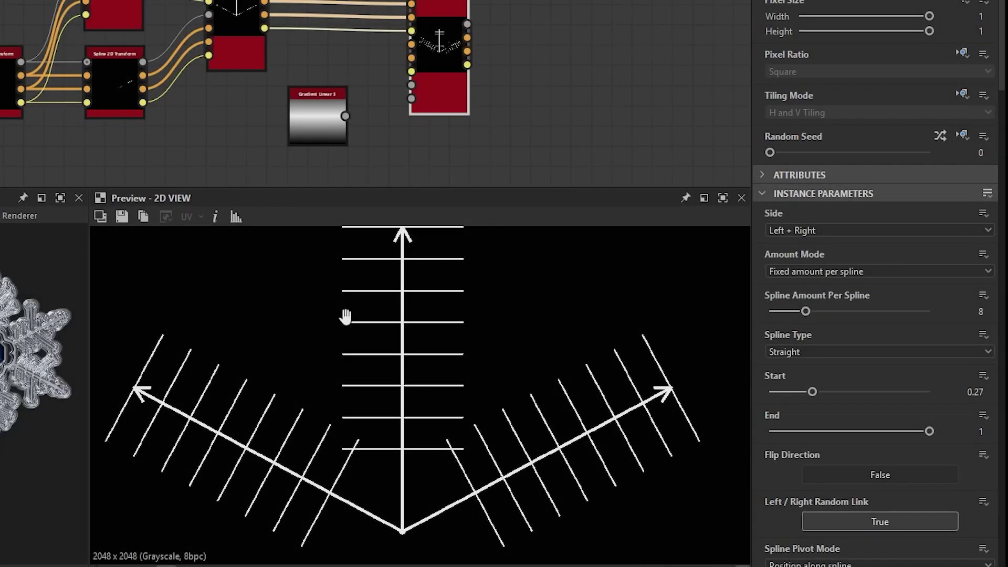
Rotate the gradient 90°, feed it into Scale Map with Multiplier 1 and Scale Random 0.65
left_click(802, 310)
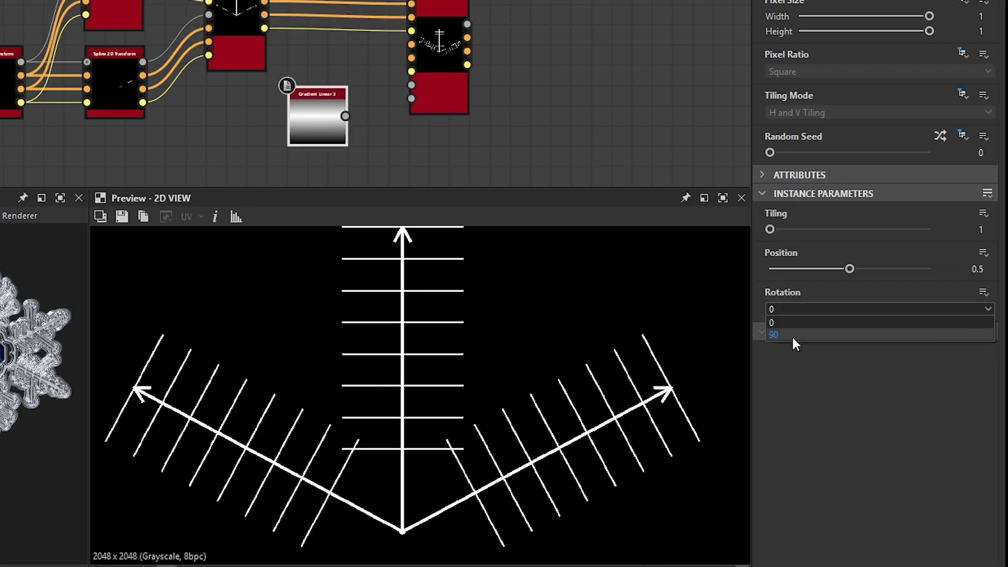
left_click(792, 335)
left_click_drag(345, 118, 412, 85)
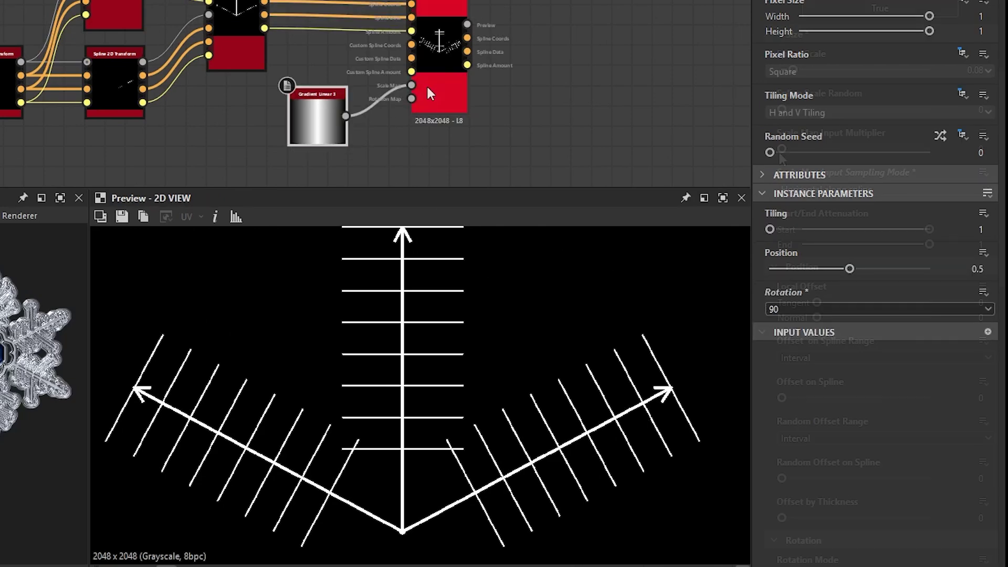
left_click(427, 84)
left_click_drag(817, 147, 932, 152)
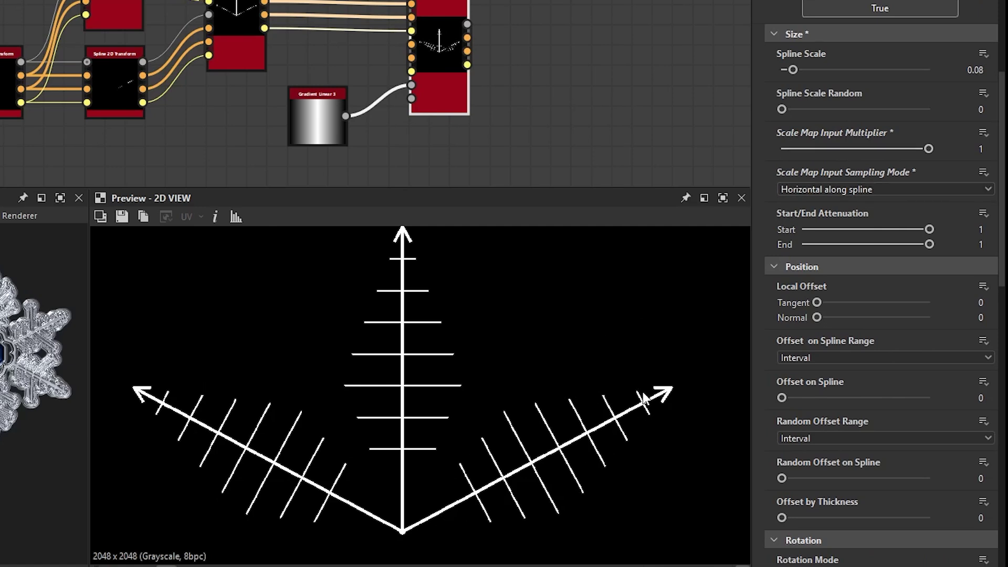
left_click_drag(781, 109, 877, 109)
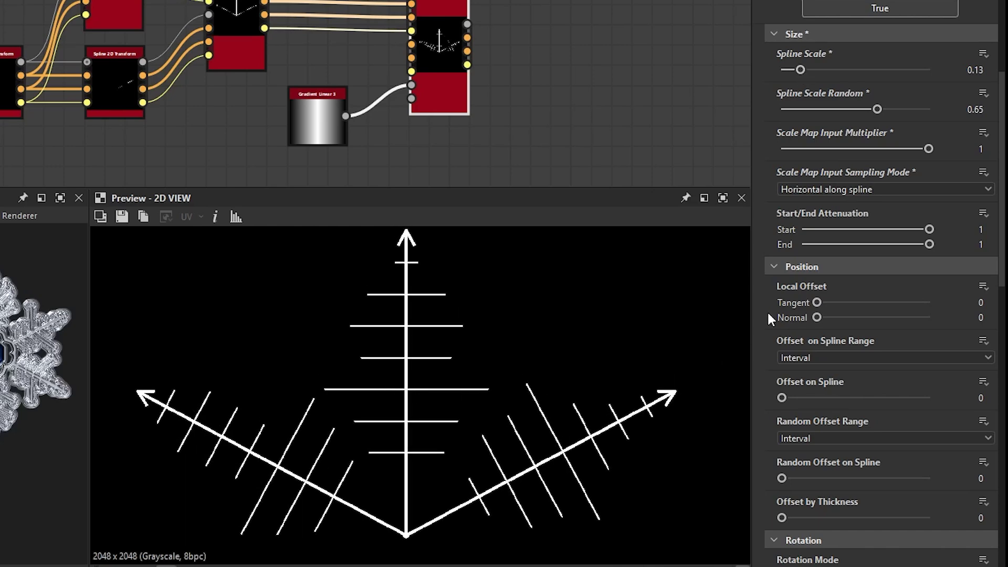
Try the Local Offset, offset and random offset sliders on the side branches
scroll(769, 315, "down", 3)
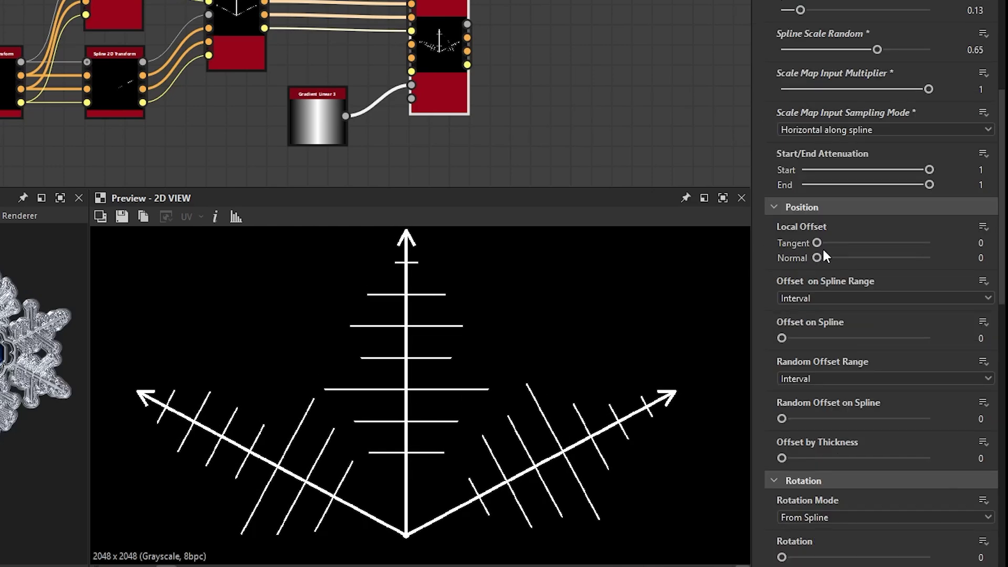
mouse_move(829, 243)
left_mouse_down()
mouse_move(815, 243)
mouse_move(849, 258)
mouse_move(797, 278)
left_mouse_up()
mouse_move(818, 338)
left_mouse_down()
mouse_move(882, 338)
mouse_move(770, 338)
left_mouse_up()
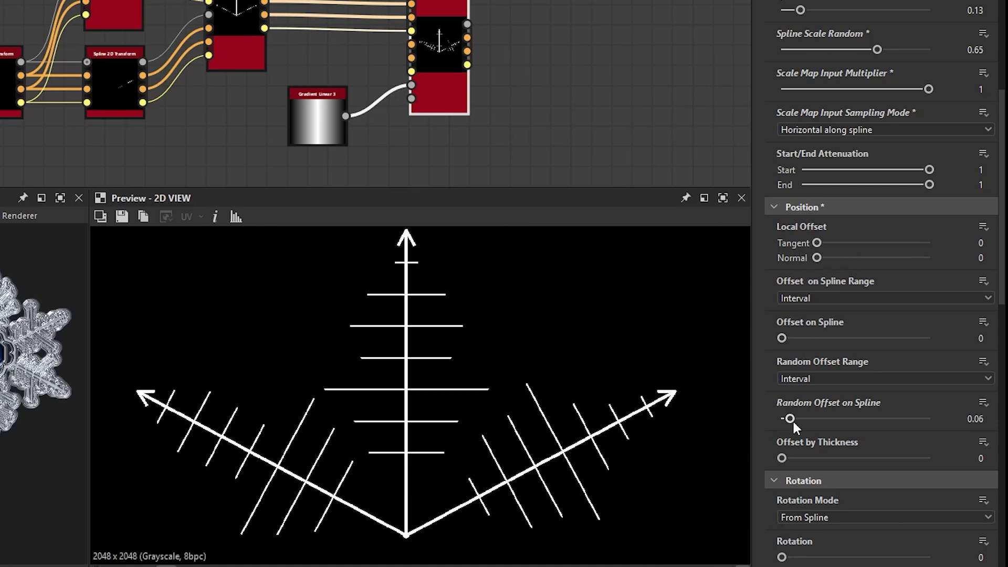
mouse_move(793, 421)
left_mouse_down()
mouse_move(870, 420)
mouse_move(749, 425)
left_mouse_up()
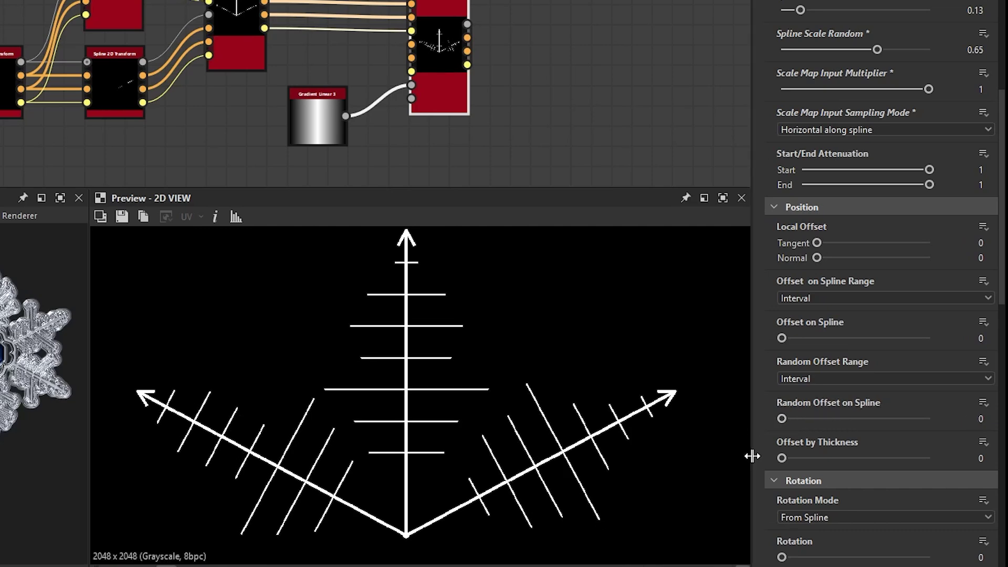
scroll(755, 468, "down", 2)
scroll(755, 467, "down", 3)
scroll(755, 467, "down", 1)
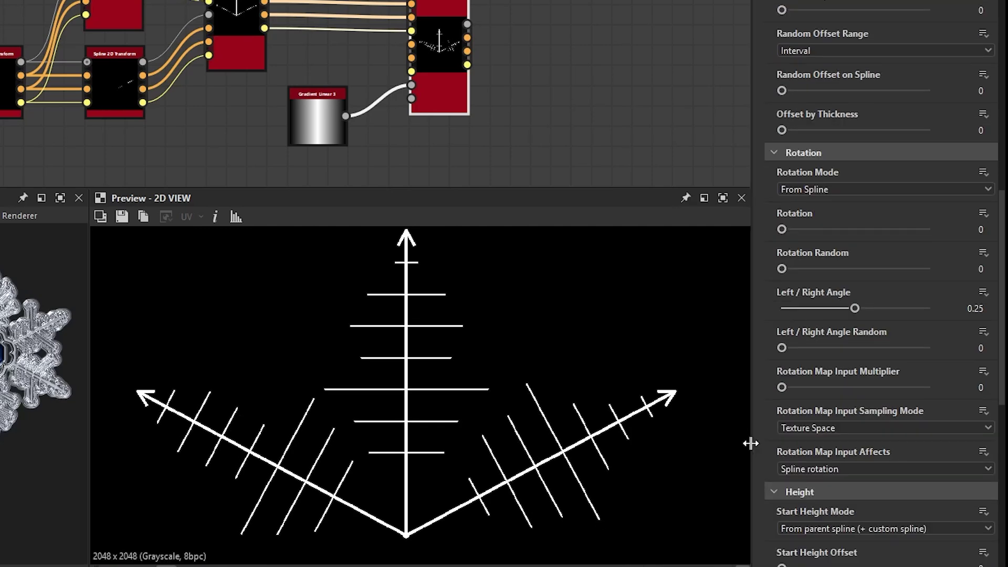
Set Left / Right Angle to 0.19 and review the Rotation Mode choices
middle_click_drag(524, 374, 585, 316)
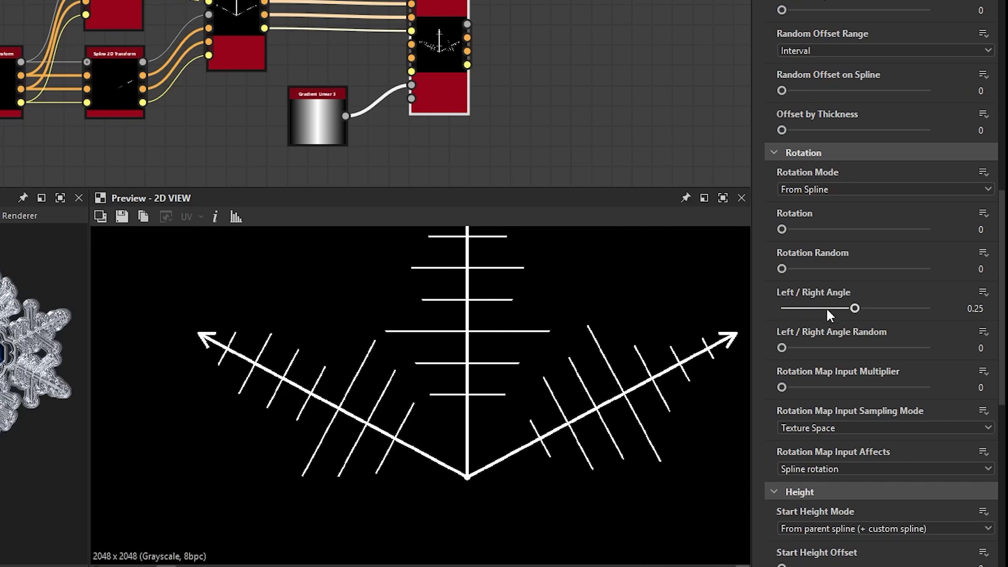
left_click_drag(855, 309, 839, 309)
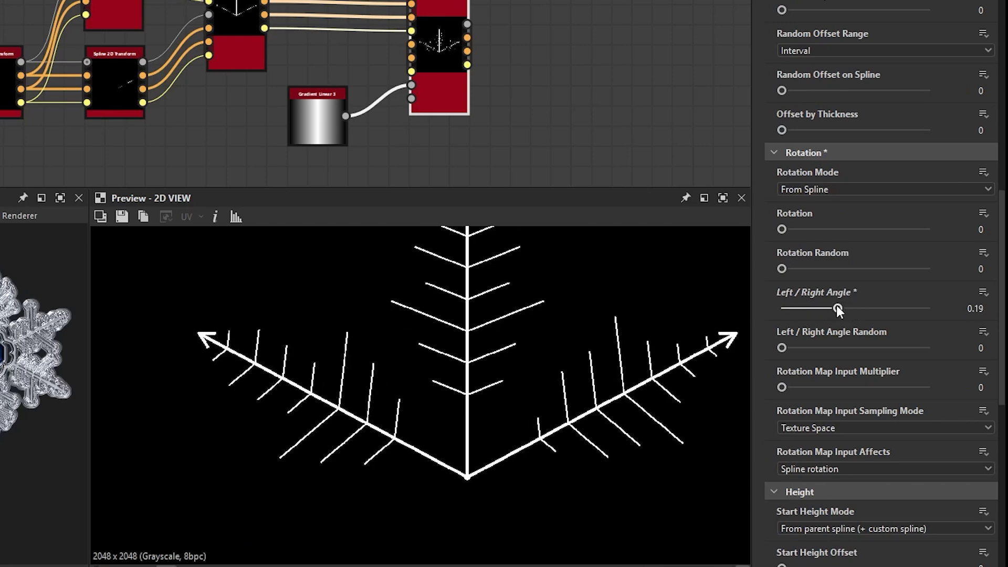
middle_click_drag(622, 360, 605, 375)
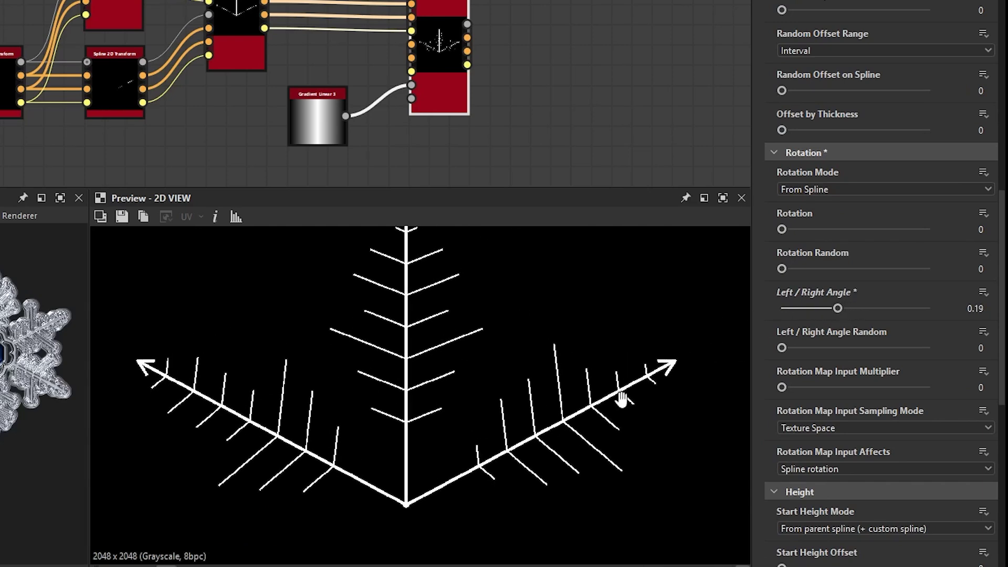
middle_click_drag(668, 418, 679, 420)
left_click(829, 188)
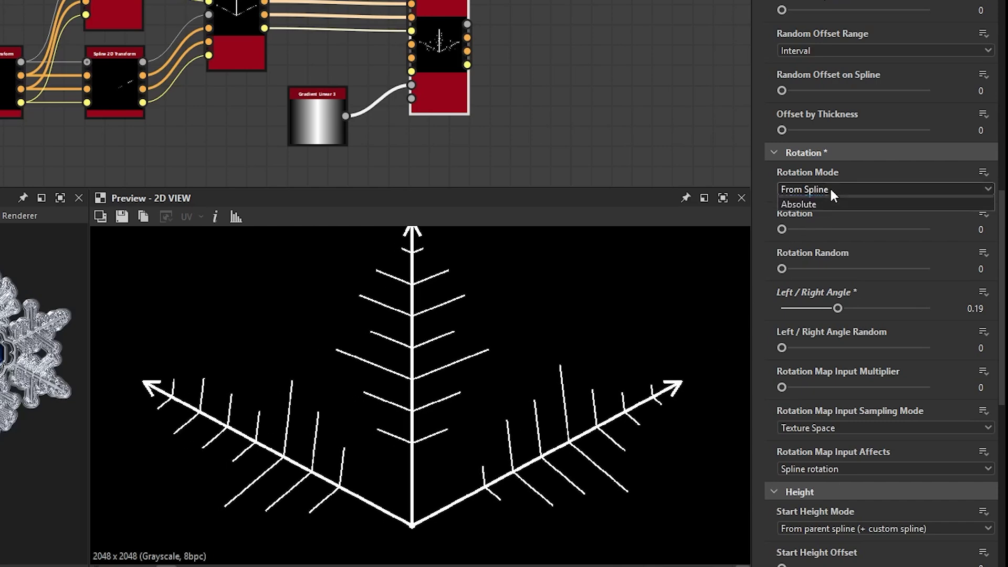
left_click(830, 188)
left_click(814, 215)
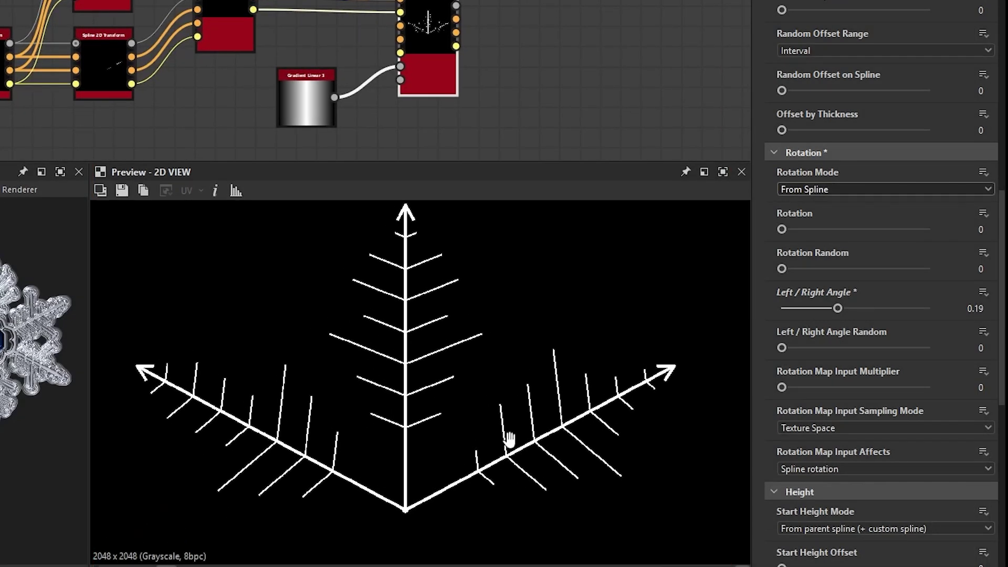
middle_click_drag(578, 35, 521, 36)
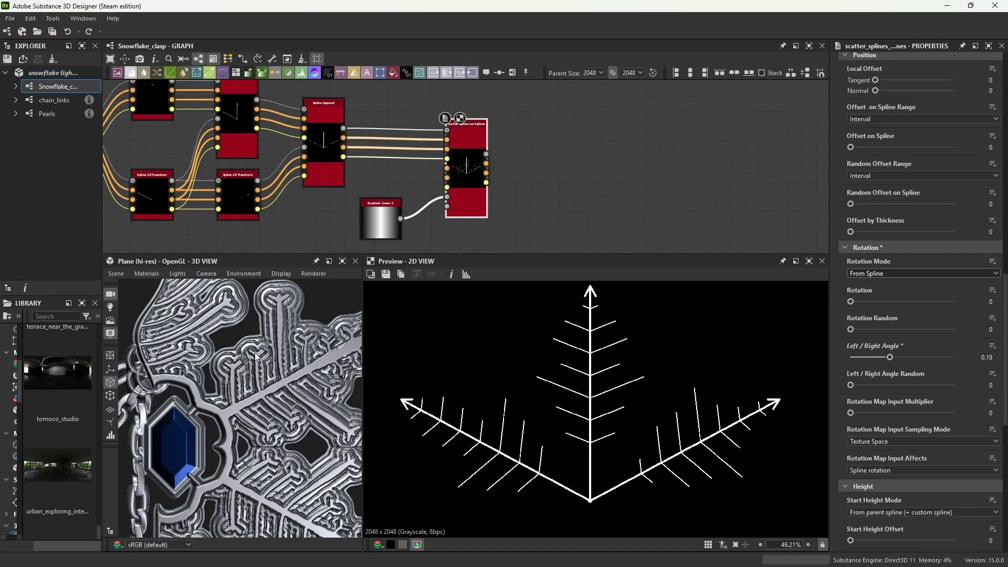
scroll(294, 315, "down", 3)
scroll(302, 331, "down", 2)
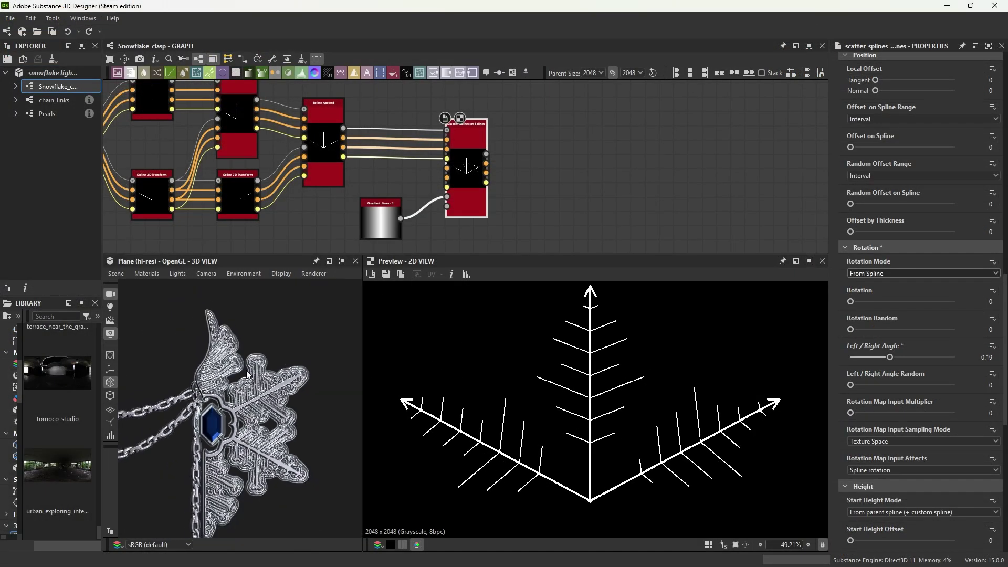
scroll(309, 346, "down", 2)
scroll(316, 363, "down", 2)
scroll(315, 360, "down", 2)
scroll(312, 354, "down", 1)
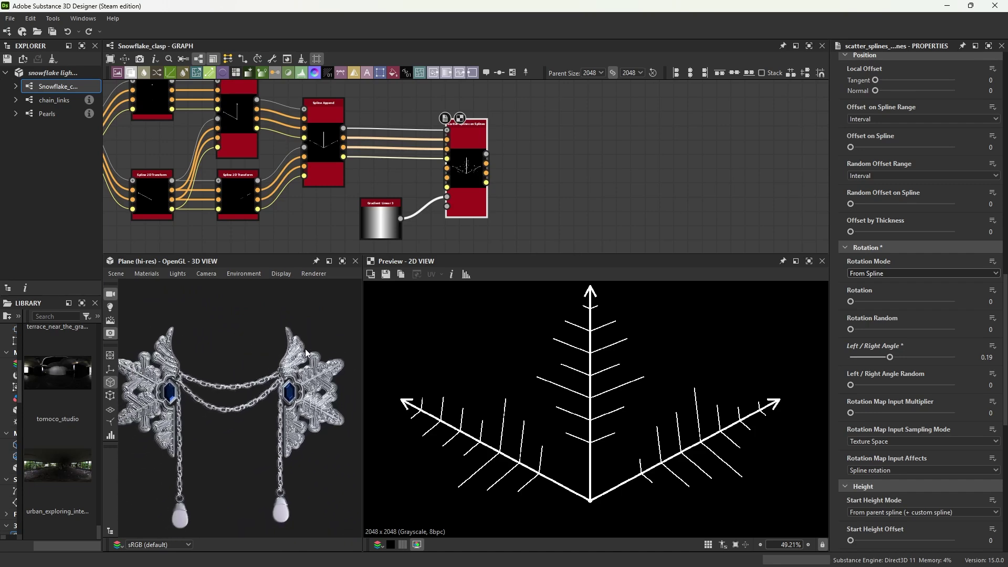
scroll(307, 347, "down", 1)
left_click(539, 217)
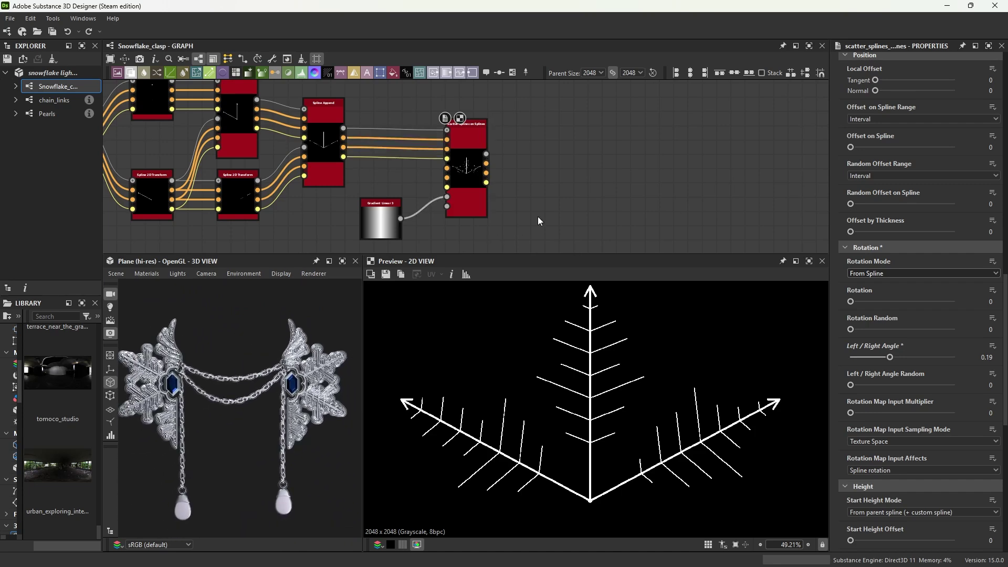
mouse_move(537, 216)
middle_mouse_down()
mouse_move(513, 209)
mouse_move(496, 184)
middle_mouse_up()
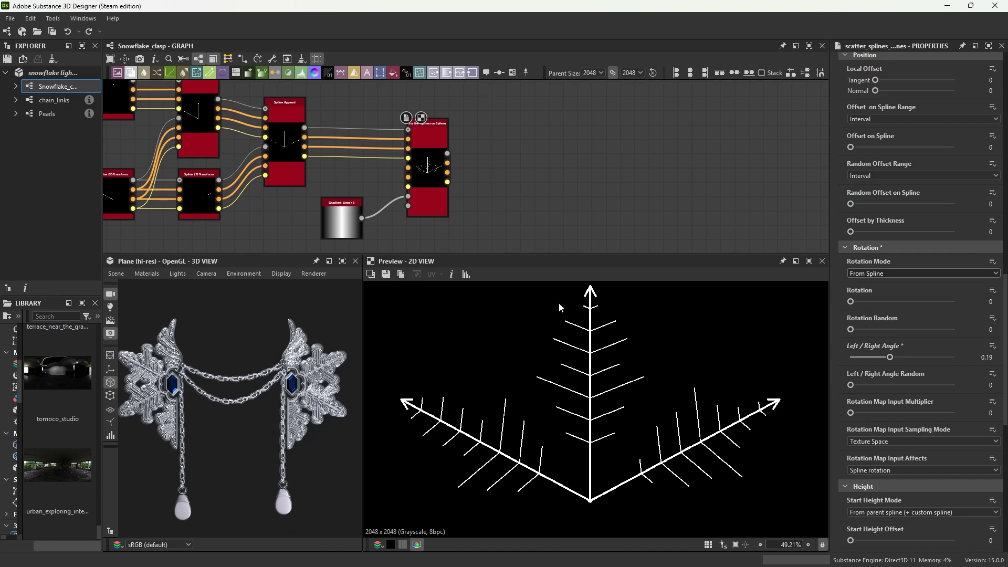
Duplicate the branch Scatter Splines on Splines node and feed the first scatter's branches into the copy
left_click(432, 196)
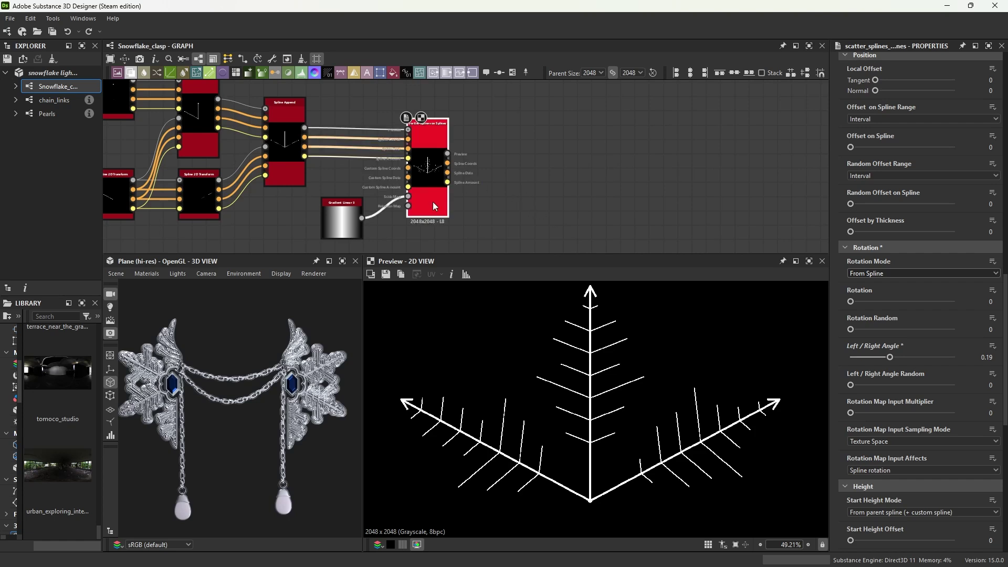
key("ctrl+shift+d")
left_click_drag(432, 201, 530, 191)
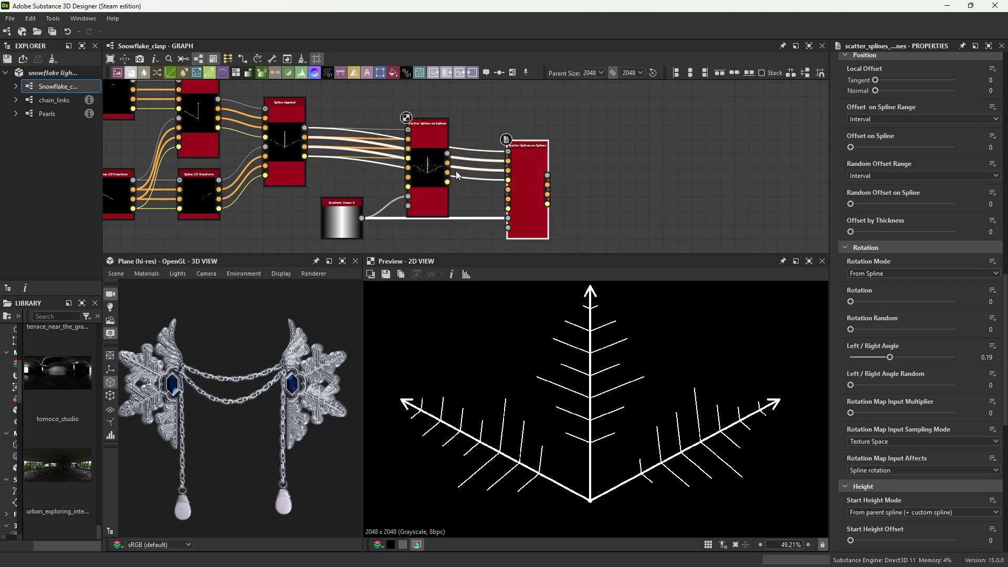
mouse_move(457, 174)
left_mouse_down()
mouse_move(477, 145)
mouse_move(505, 174)
mouse_move(554, 184)
left_mouse_up()
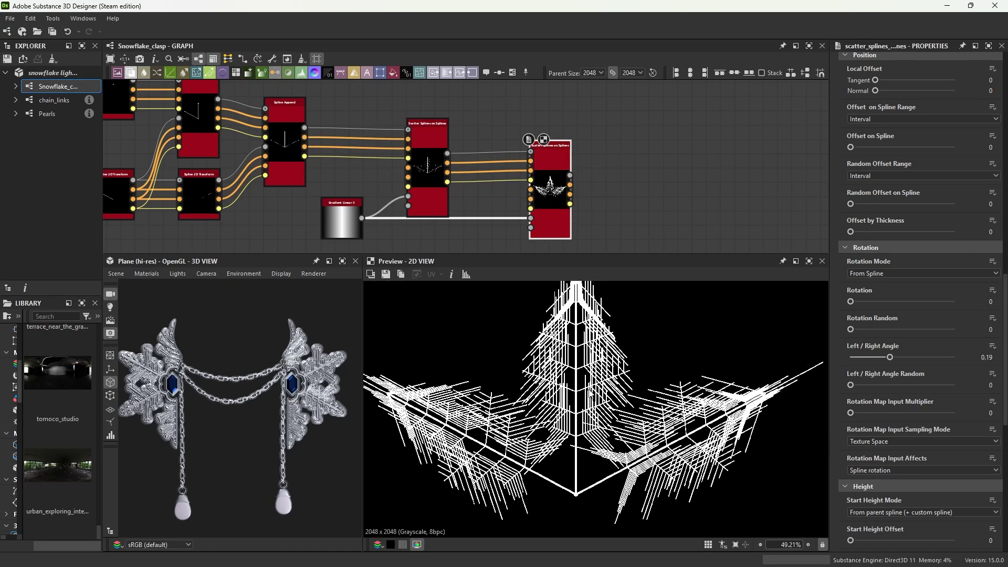
Set the copy's Amount to 1 and Start to 0.95 so twigs sit at branch ends
scroll(846, 299, "up", 5)
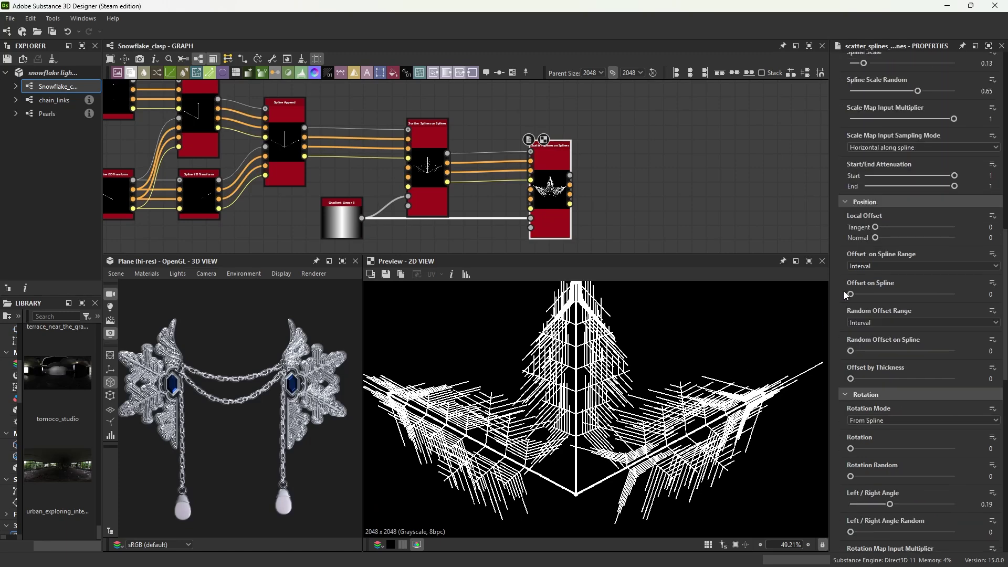
scroll(847, 297, "up", 5)
scroll(847, 292, "up", 5)
scroll(846, 286, "up", 5)
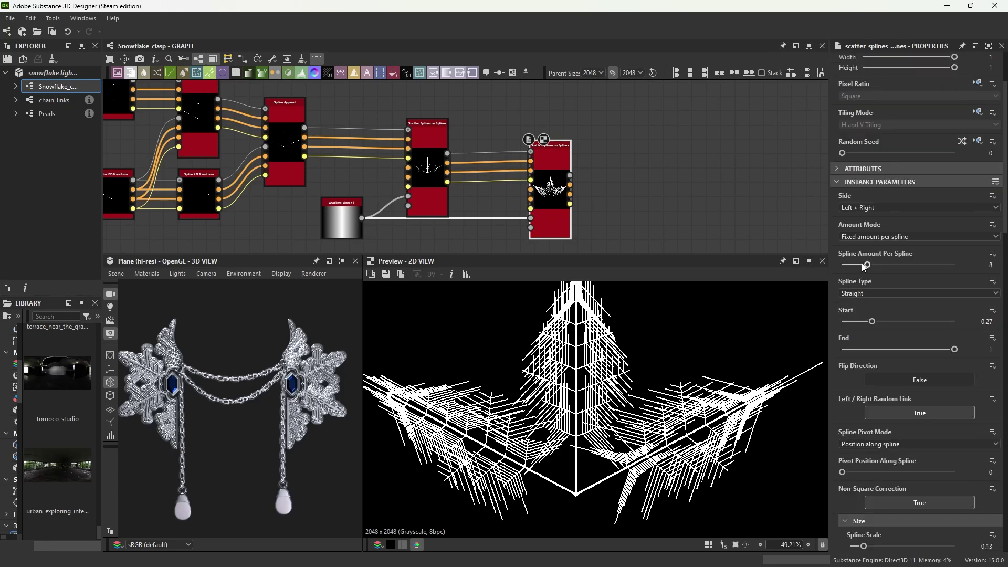
left_click_drag(866, 265, 840, 265)
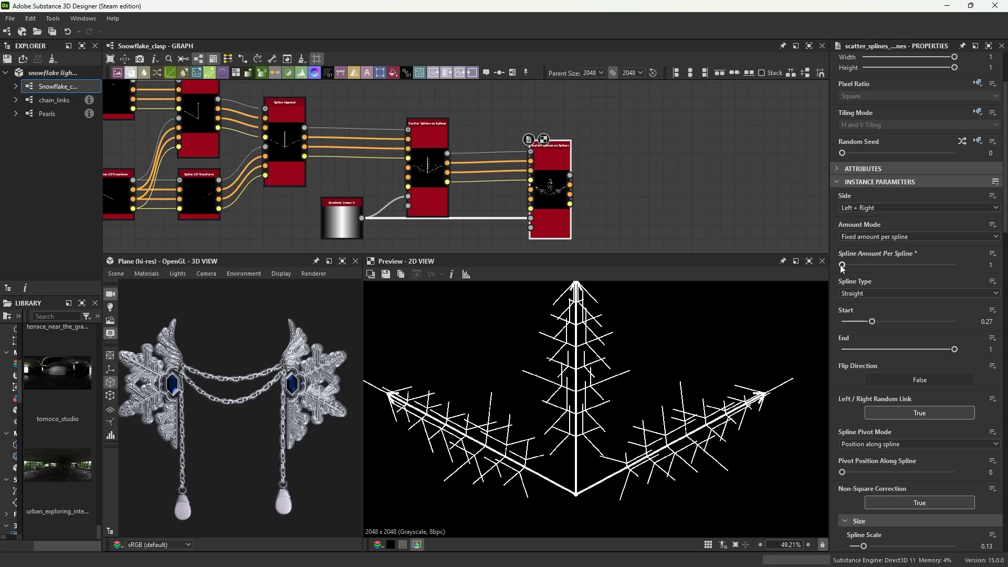
left_click_drag(872, 321, 956, 321)
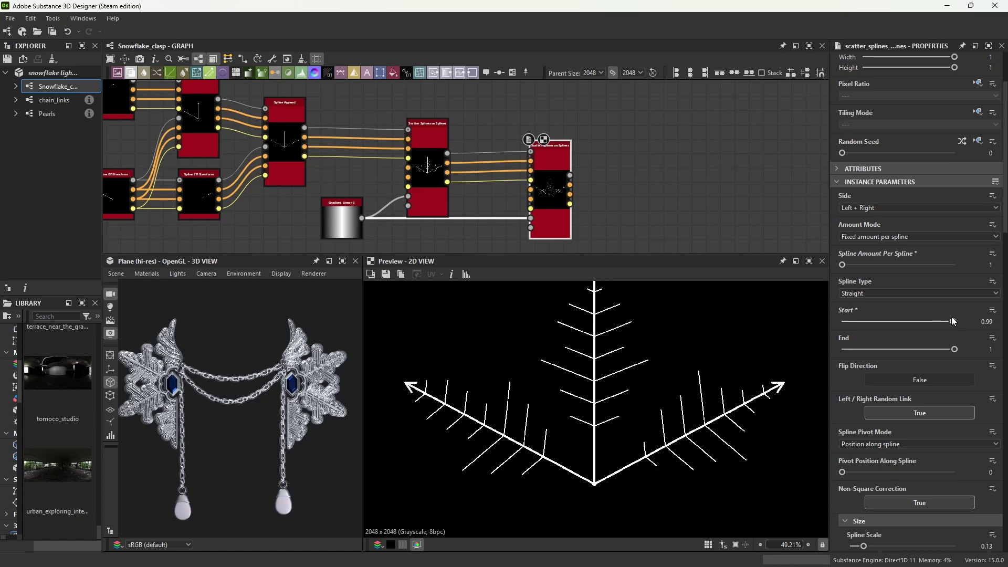
left_click_drag(953, 321, 948, 321)
Set Scale Multiplier to 0, reduce random size, and shrink the twigs to Scale 0.015
scroll(690, 406, "up", 4)
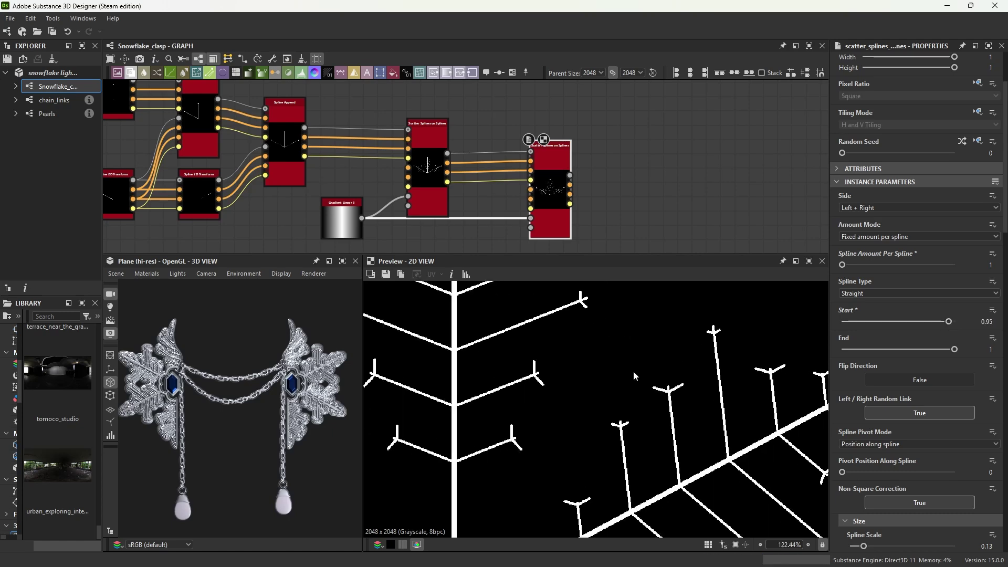
scroll(634, 375, "down", 2)
scroll(646, 367, "down", 1)
left_click(350, 235)
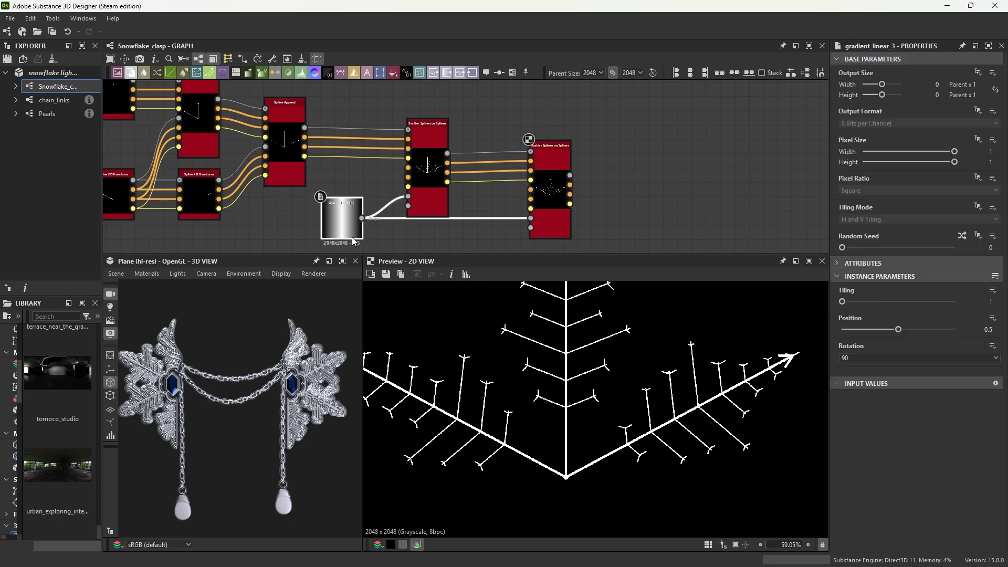
left_click(541, 158)
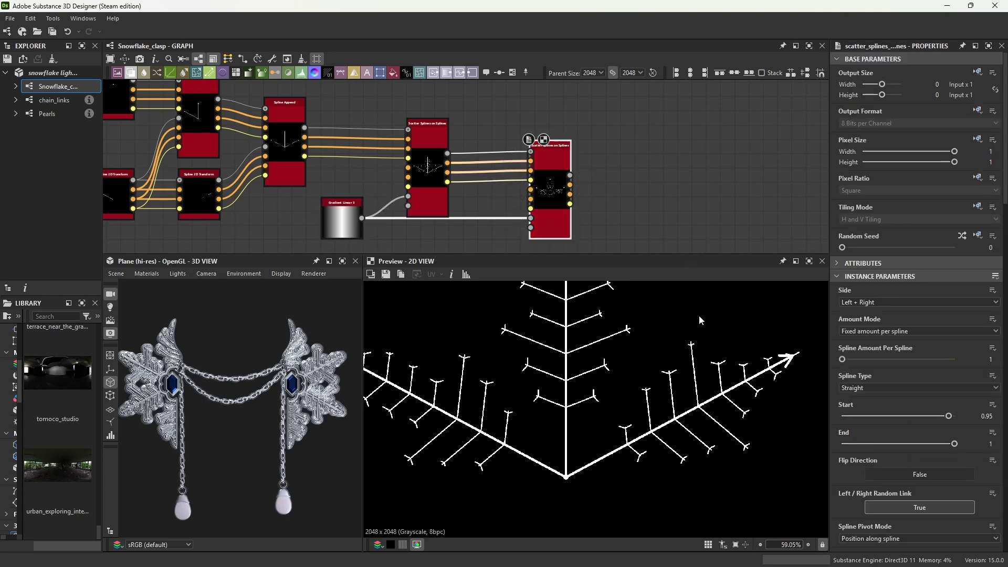
scroll(863, 432, "down", 5)
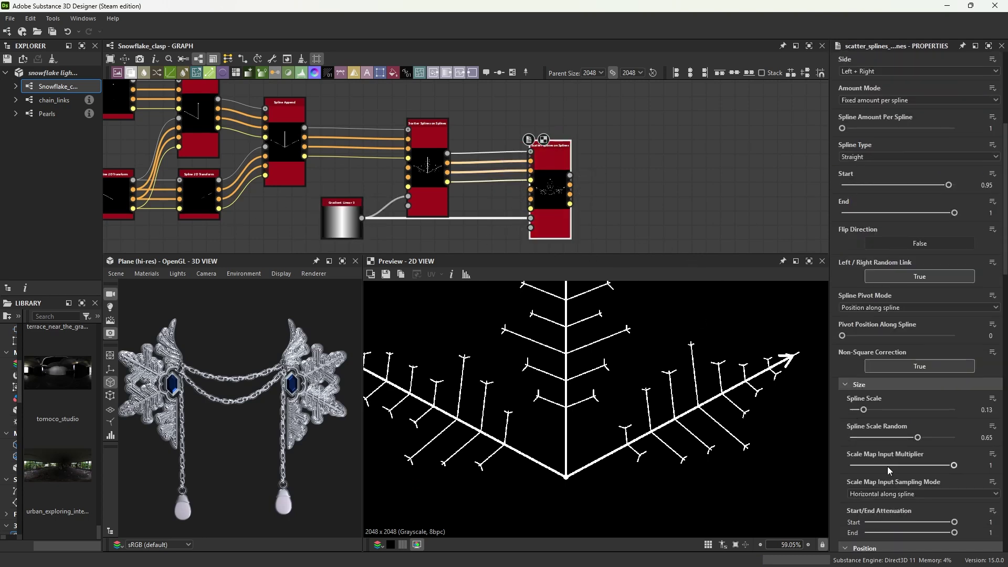
left_click_drag(889, 469, 832, 475)
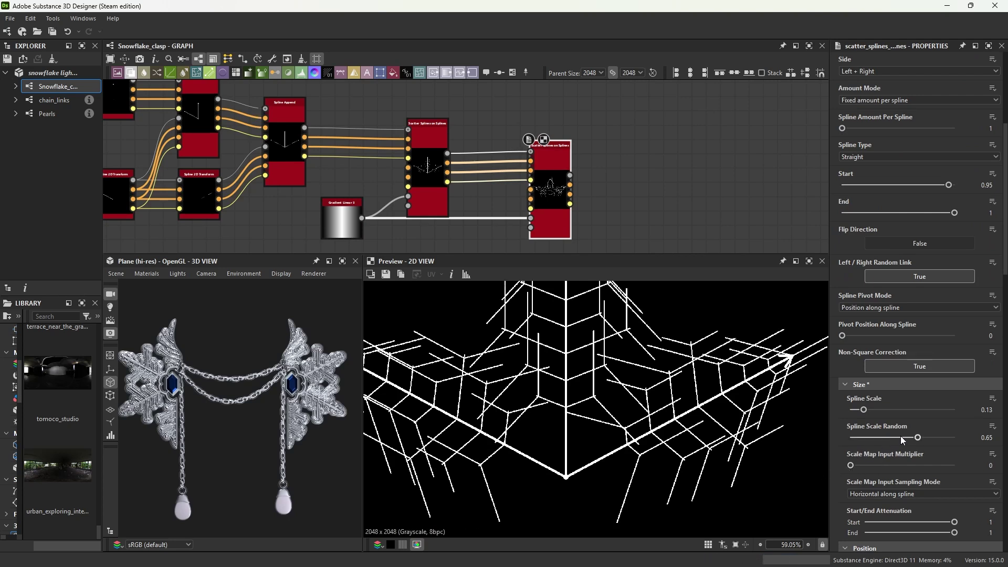
mouse_move(897, 439)
left_mouse_down()
mouse_move(869, 442)
mouse_move(852, 411)
left_mouse_up()
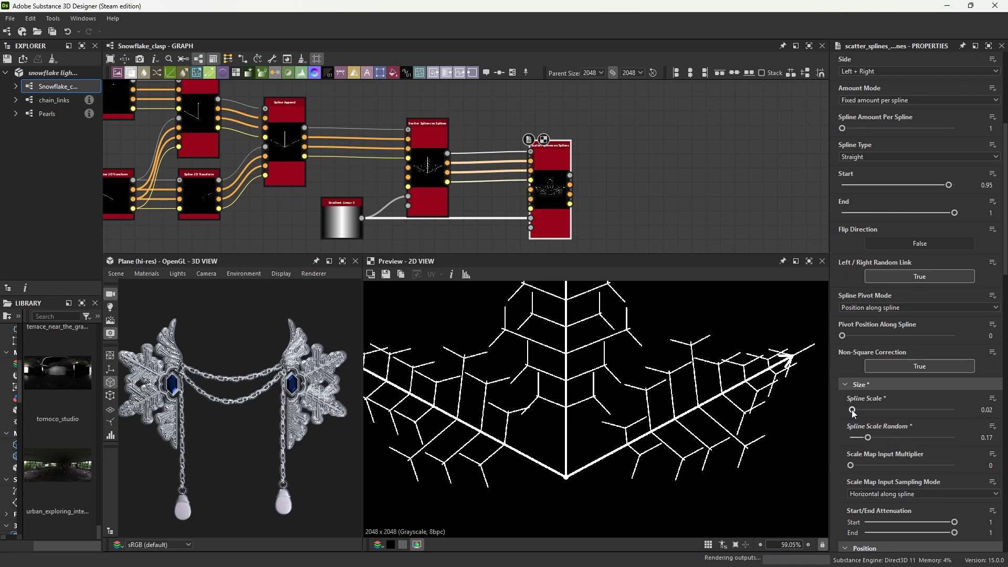
left_click_drag(949, 185, 960, 188)
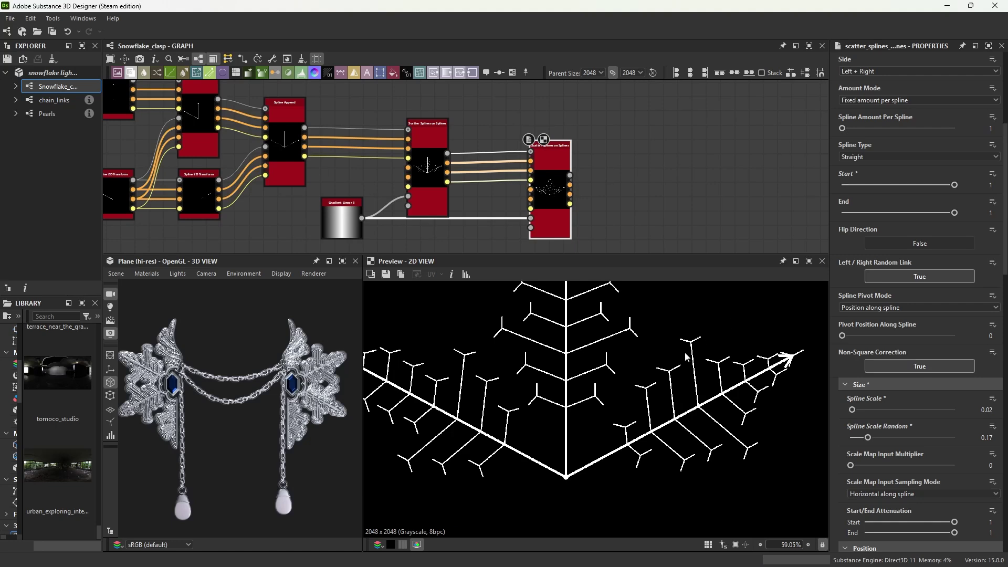
scroll(532, 178, "down", 1)
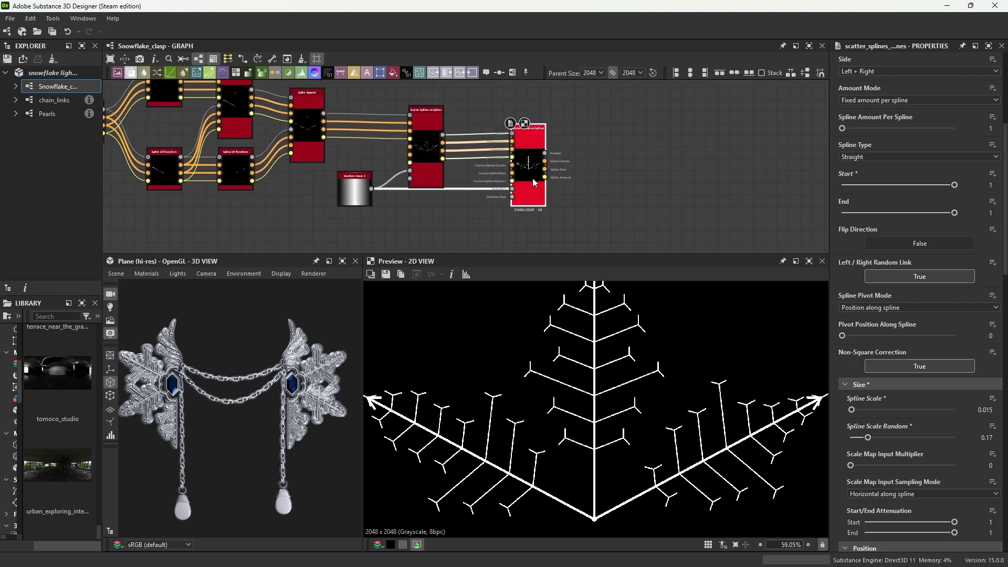
Add a Spline Append combining the first and second scatter outputs
left_click_drag(533, 179, 513, 221)
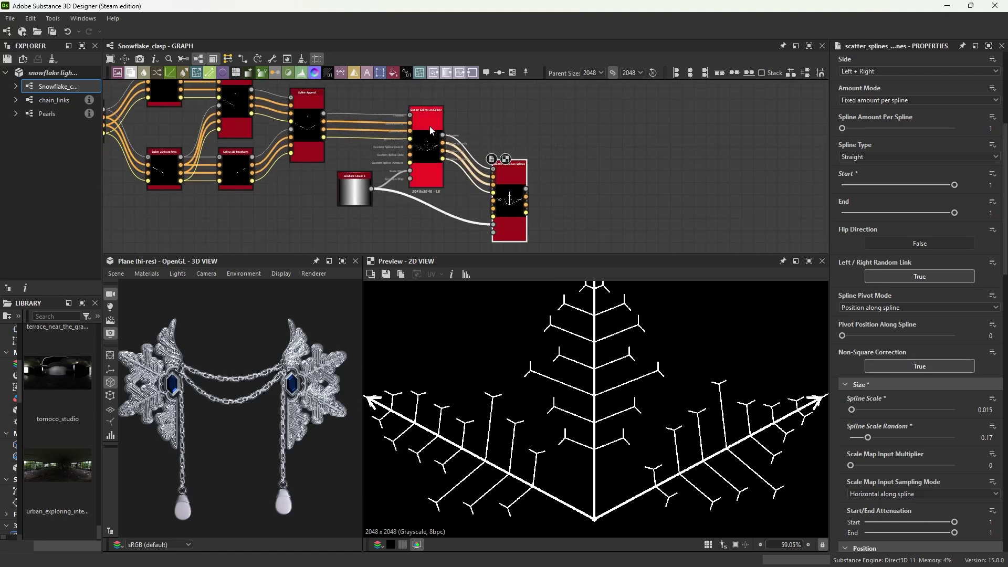
key("space")
type("spline")
left_click(623, 235)
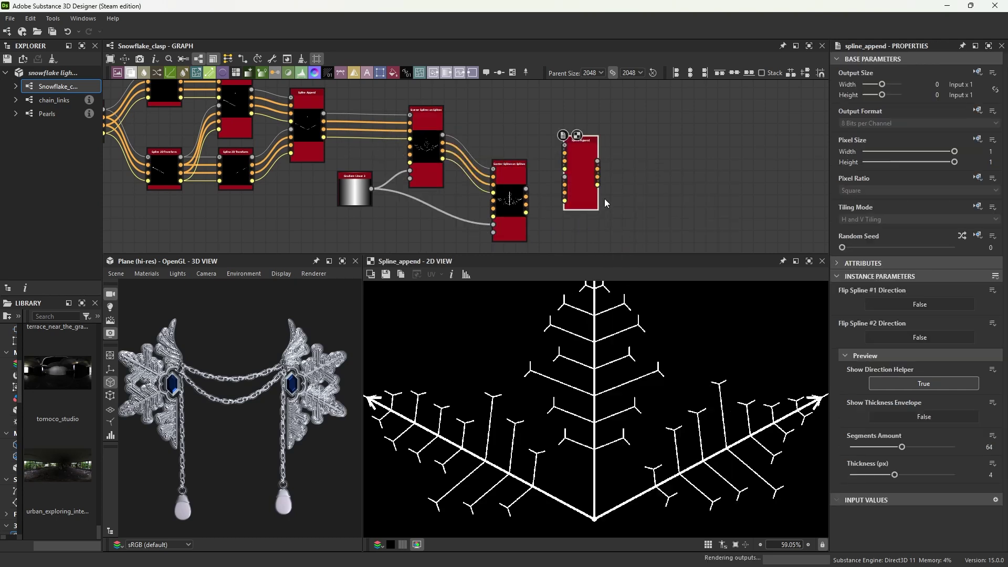
left_click_drag(581, 189, 626, 163)
left_click_drag(457, 156, 612, 138)
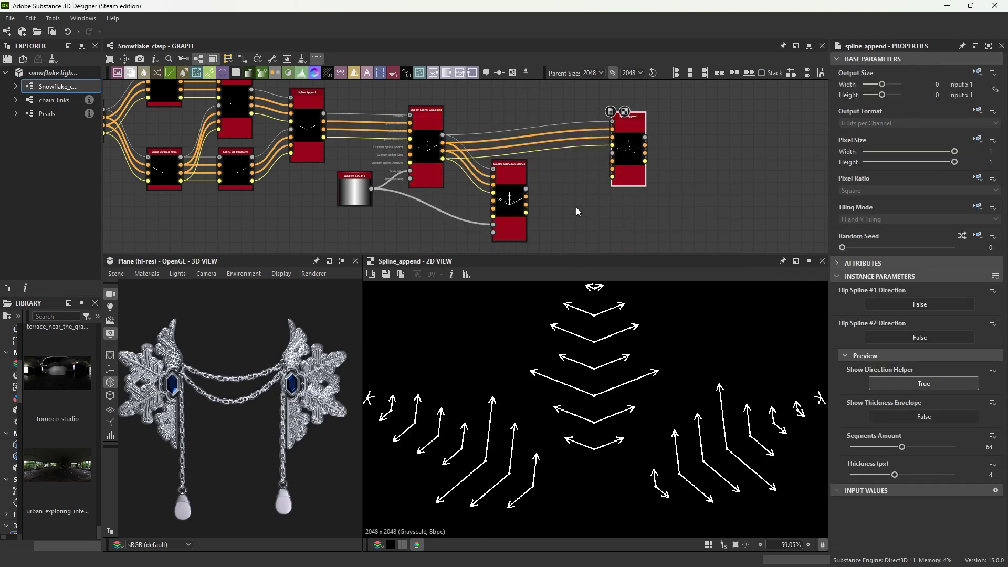
left_click_drag(602, 182, 613, 173)
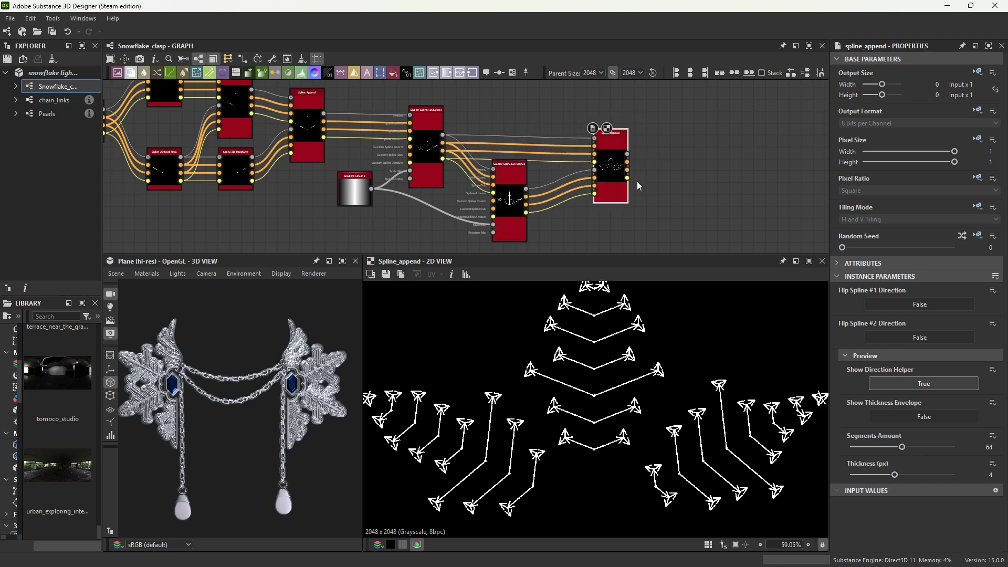
Add a final Spline Append joining the scatter and trunk appends, with Show Direction Helper off
key("ctrl+d")
left_click_drag(586, 180, 629, 157)
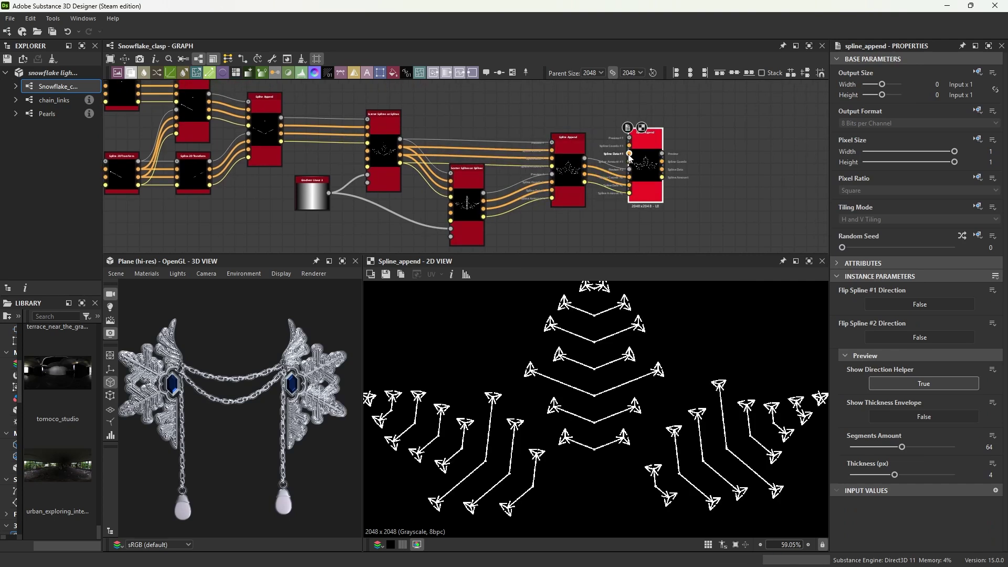
left_click_drag(351, 101, 265, 128)
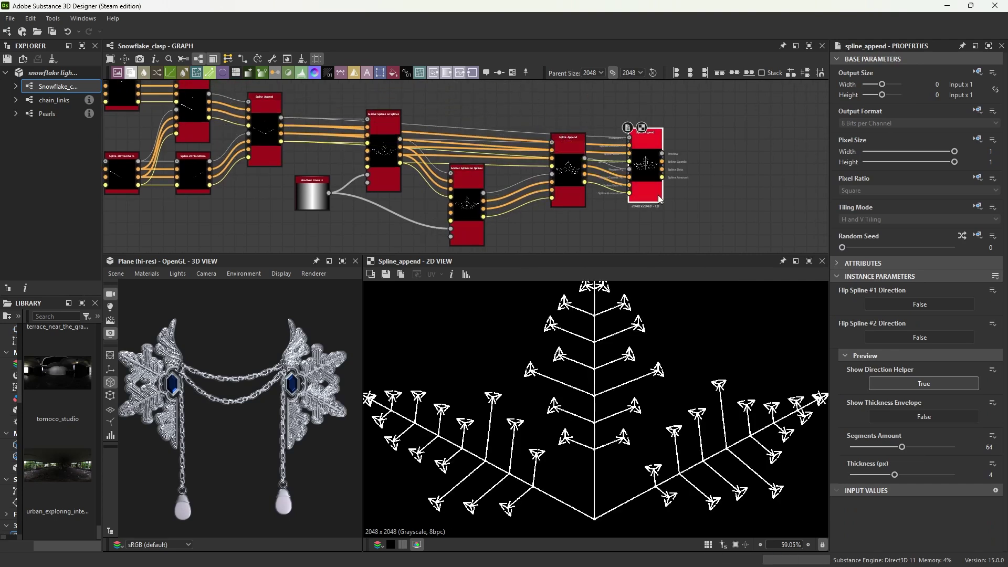
scroll(595, 406, "down", 1)
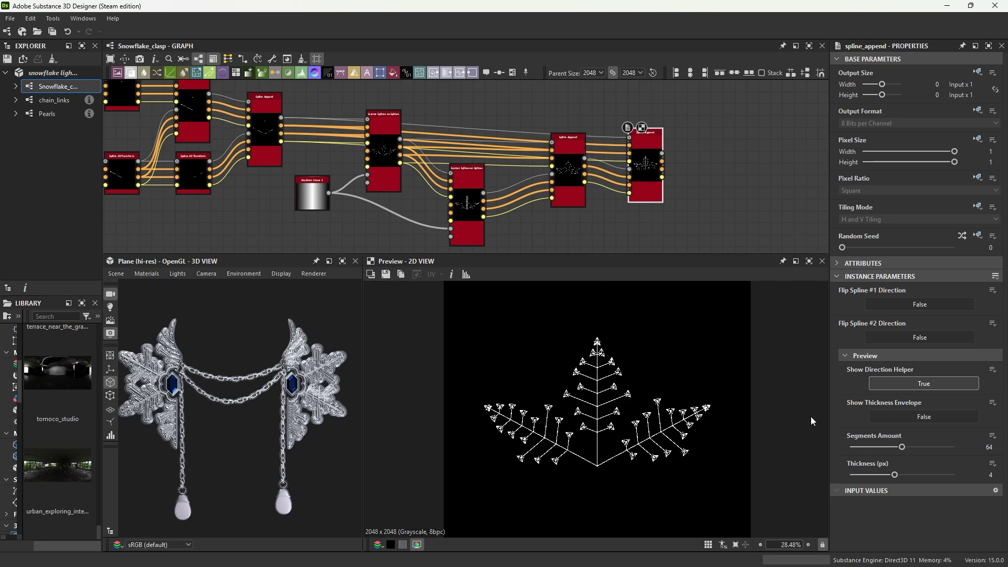
left_click(930, 384)
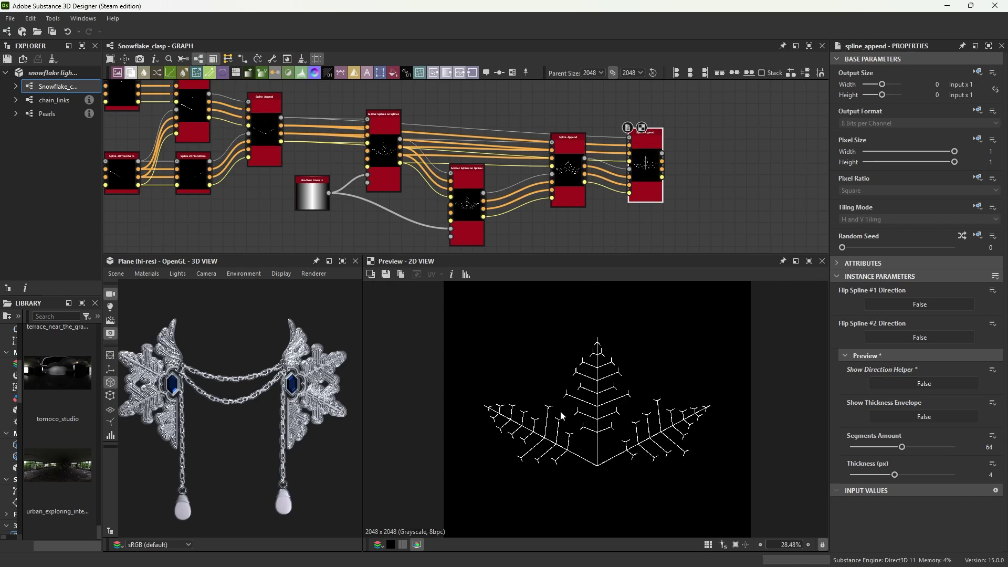
scroll(677, 421, "up", 3)
Add a Spline Render node after the final Spline Append
middle_click_drag(731, 155, 642, 172)
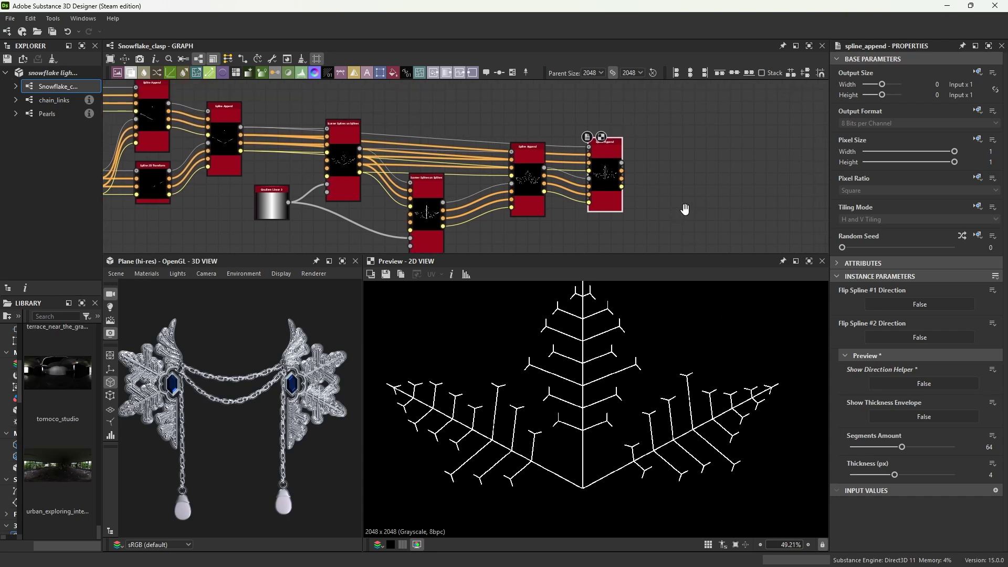
key("space")
type("render")
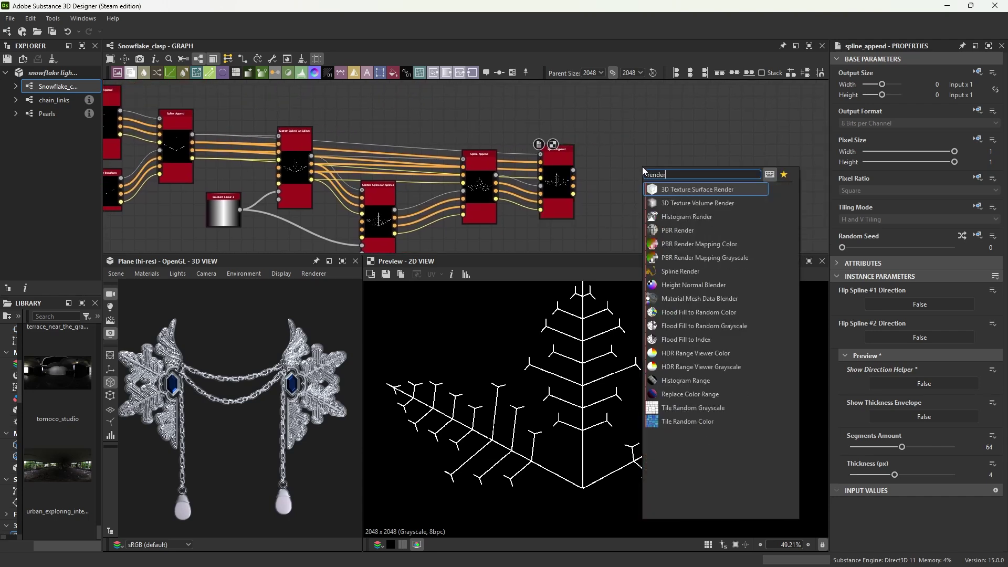
left_click(680, 271)
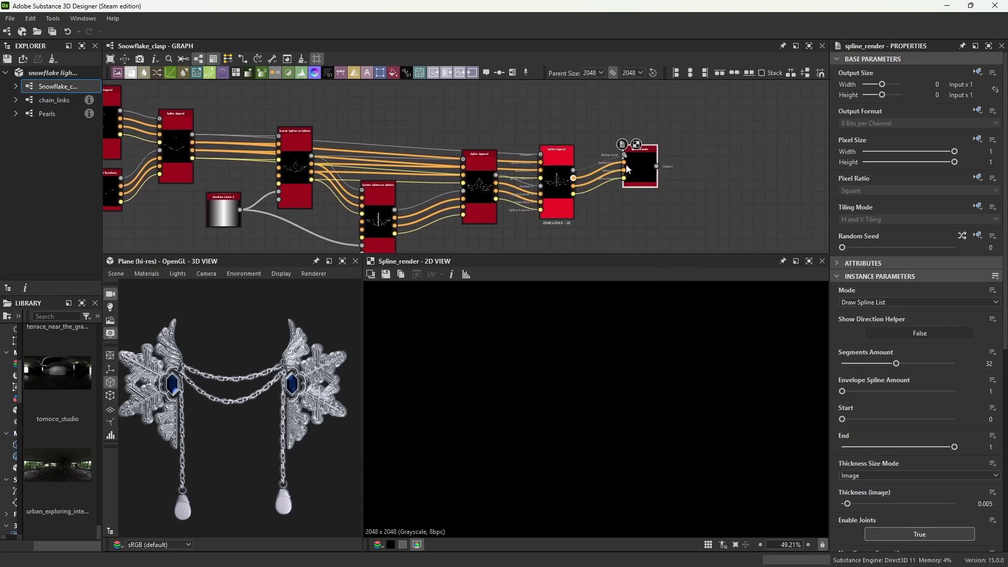
scroll(625, 164, "up", 3)
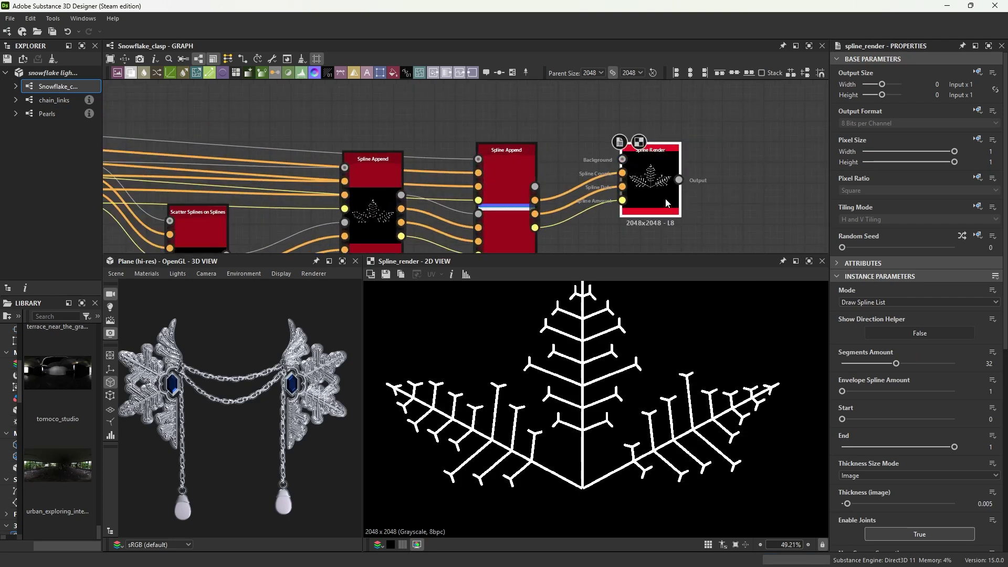
Set the Spline Render Output Format to absolute 16 bits per channel
left_click(973, 114)
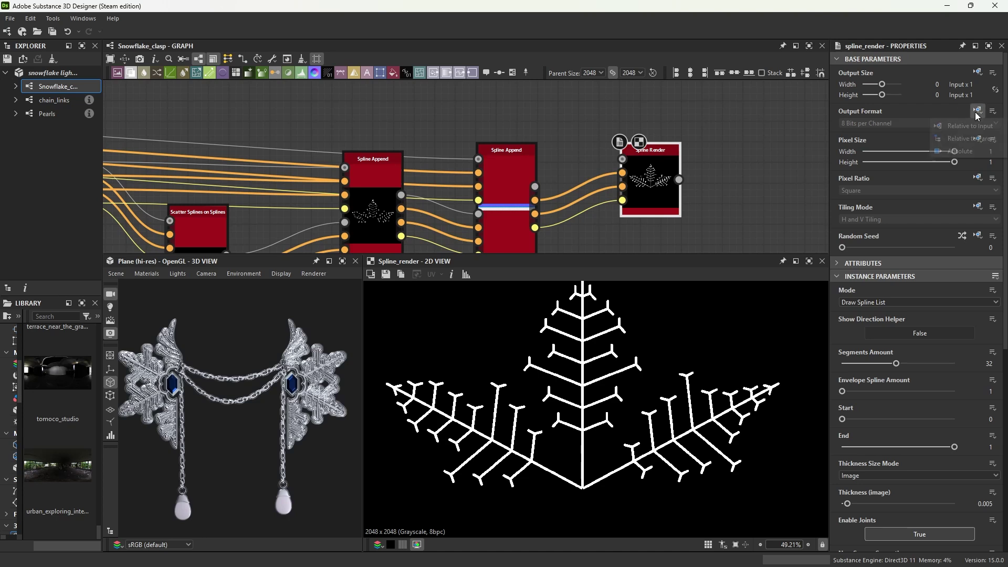
left_click(950, 151)
left_click(912, 126)
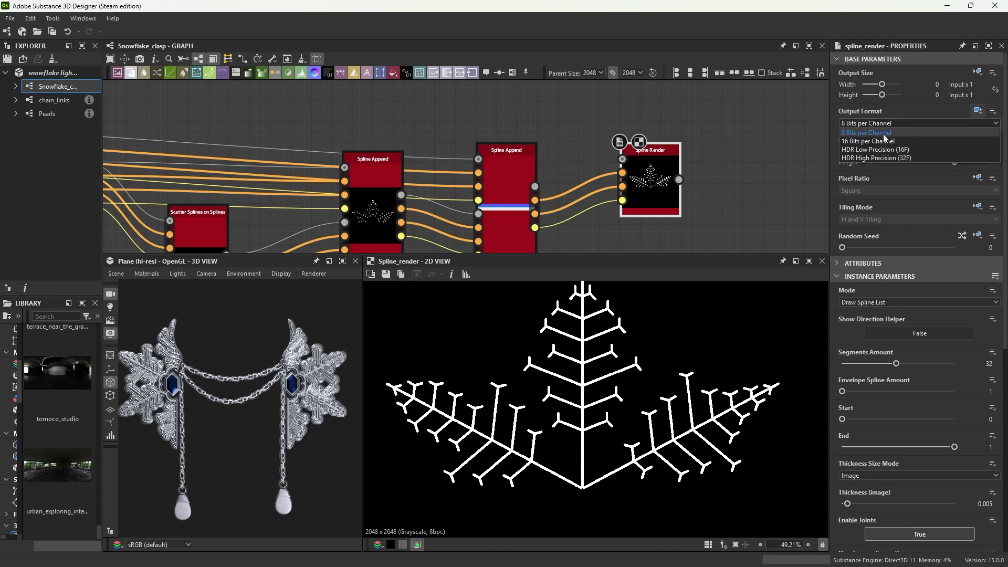
left_click(886, 139)
left_click_drag(642, 181, 642, 213)
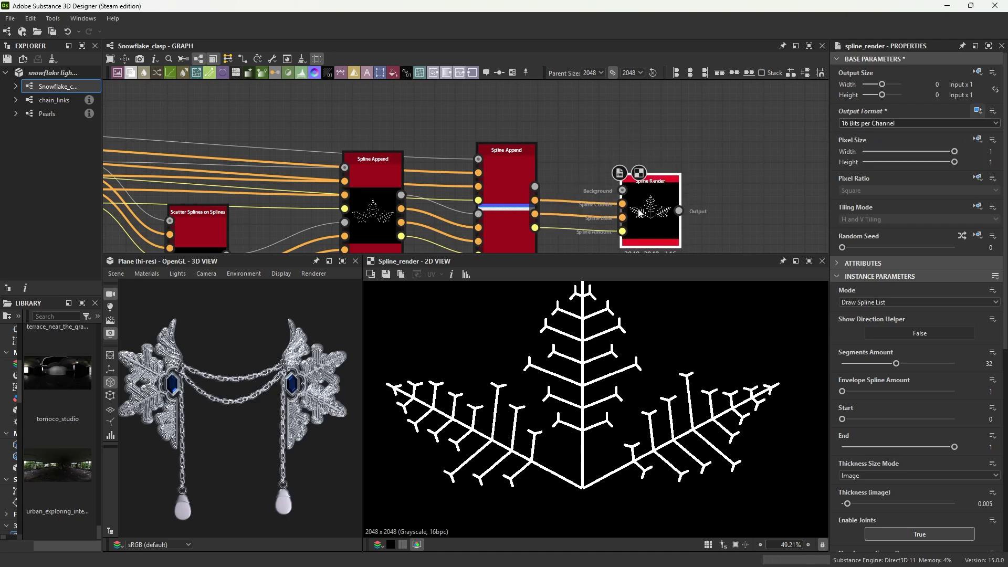
scroll(540, 356, "down", 1)
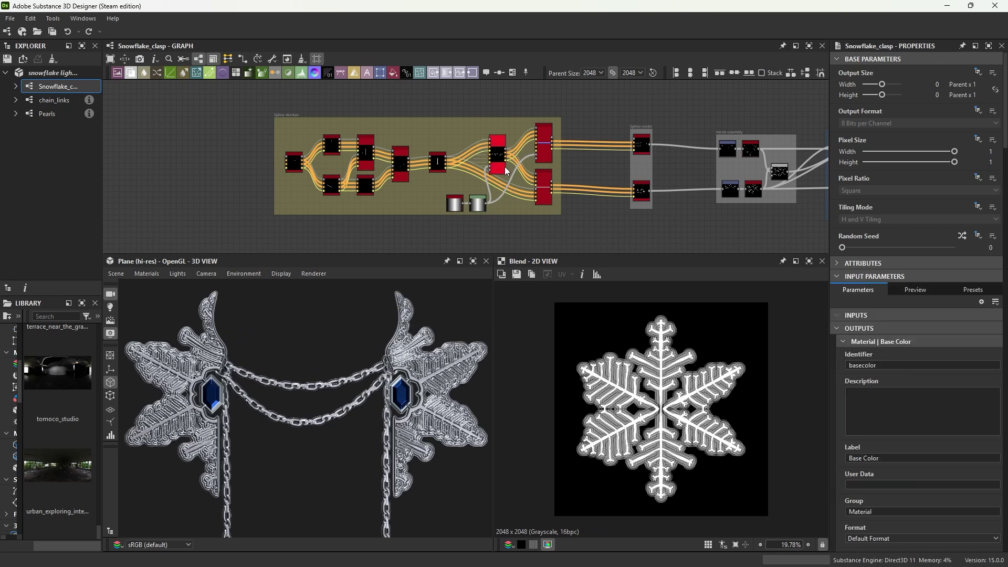
Reshuffle the scatter_splines Random Seed until a new branch arrangement appears
left_click(961, 235)
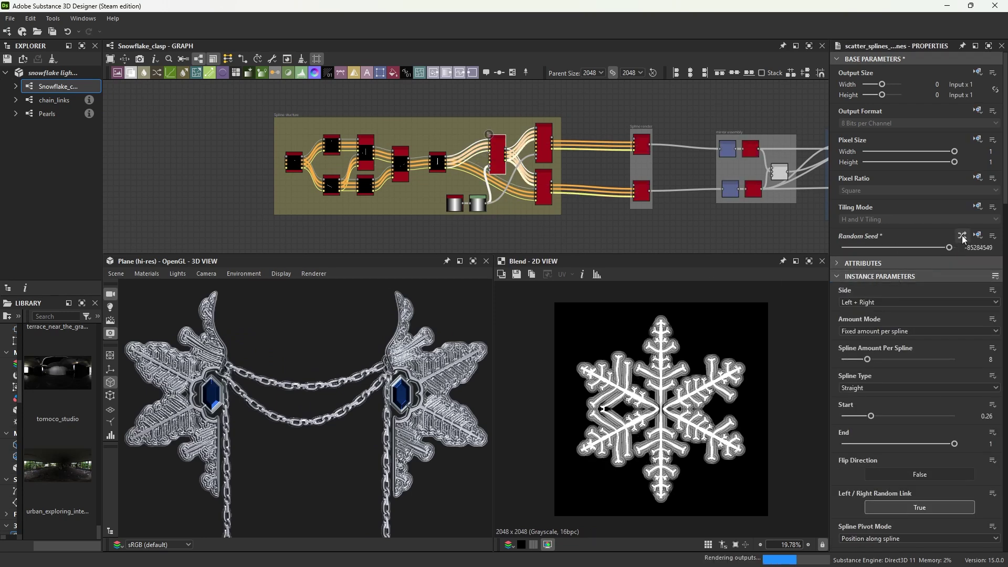
left_click(962, 236)
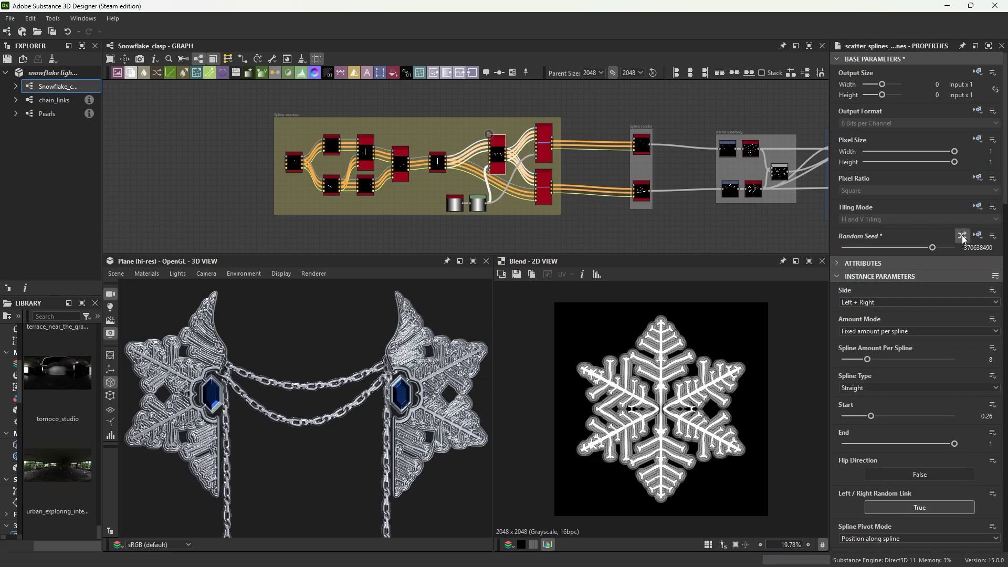
left_click(961, 235)
left_click(963, 237)
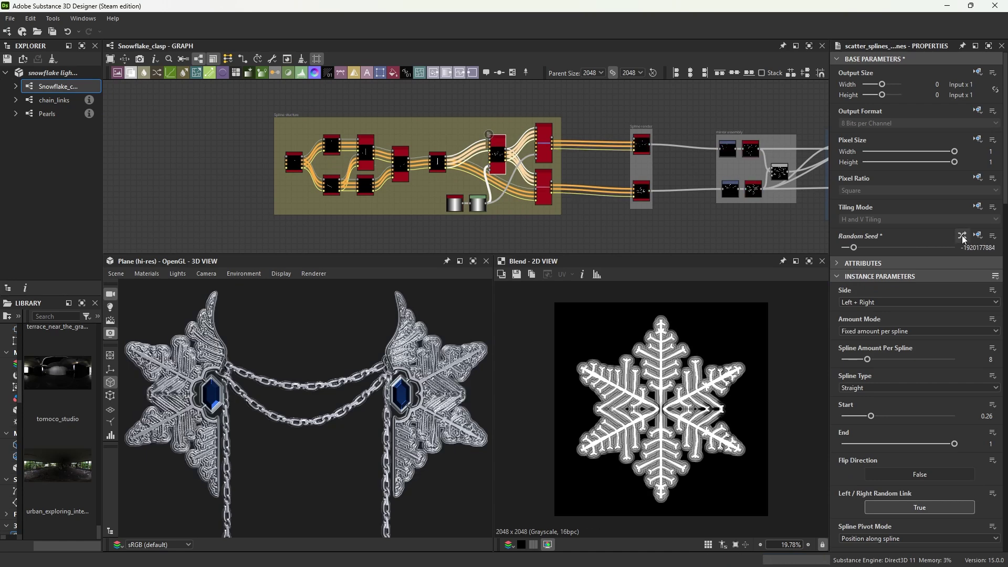
Adjust the spline_2dtransform Offset with the 2D-view gizmo to spread the splines wider
left_click(331, 185)
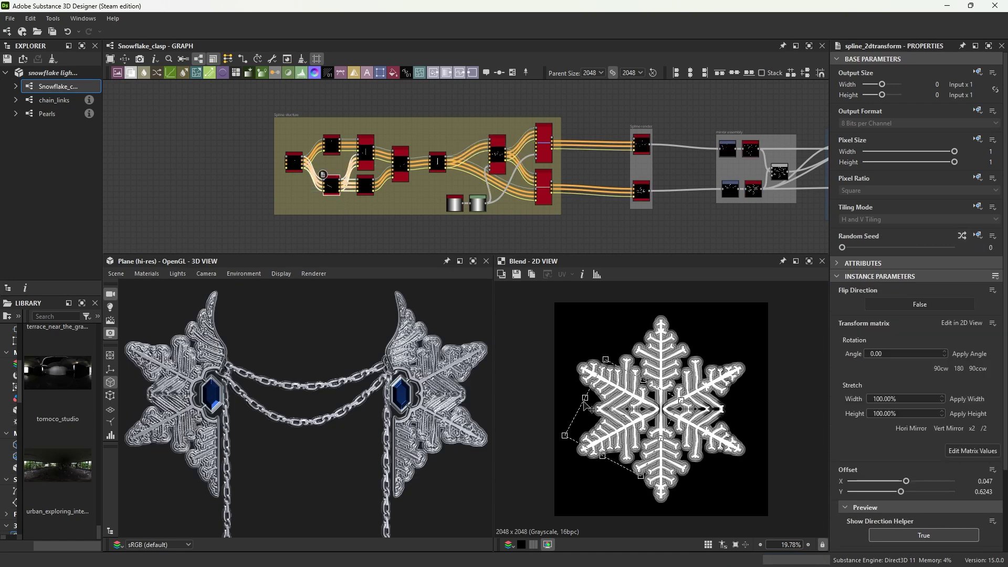
mouse_move(585, 406)
left_mouse_down()
mouse_move(592, 389)
mouse_move(556, 371)
left_mouse_up()
mouse_move(315, 378)
left_mouse_down()
mouse_move(438, 335)
mouse_move(417, 361)
left_mouse_up()
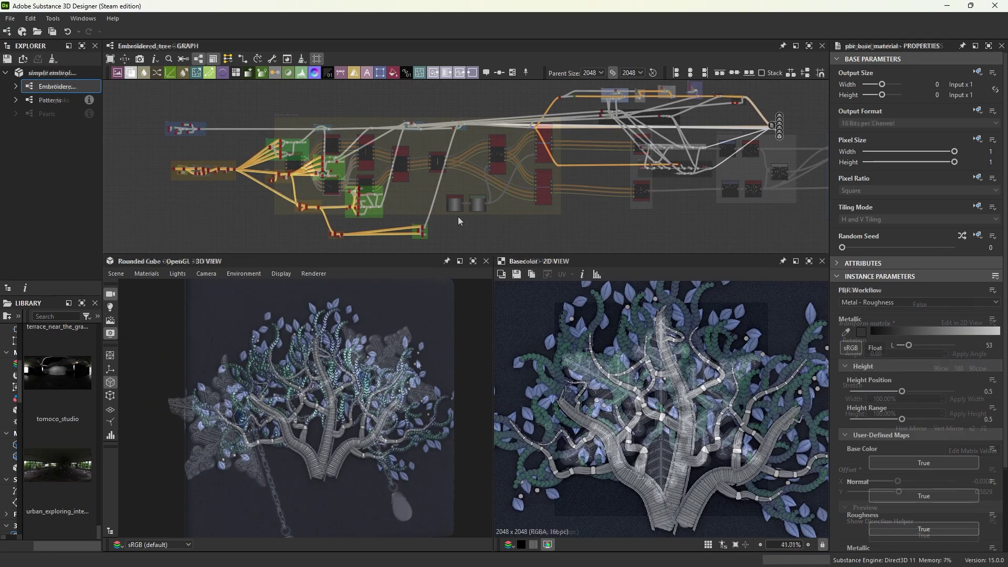
Orbit the 3D preview and pan and zoom the Embroidered_tree graph to inspect the branch frames
left_click_drag(362, 398, 386, 399)
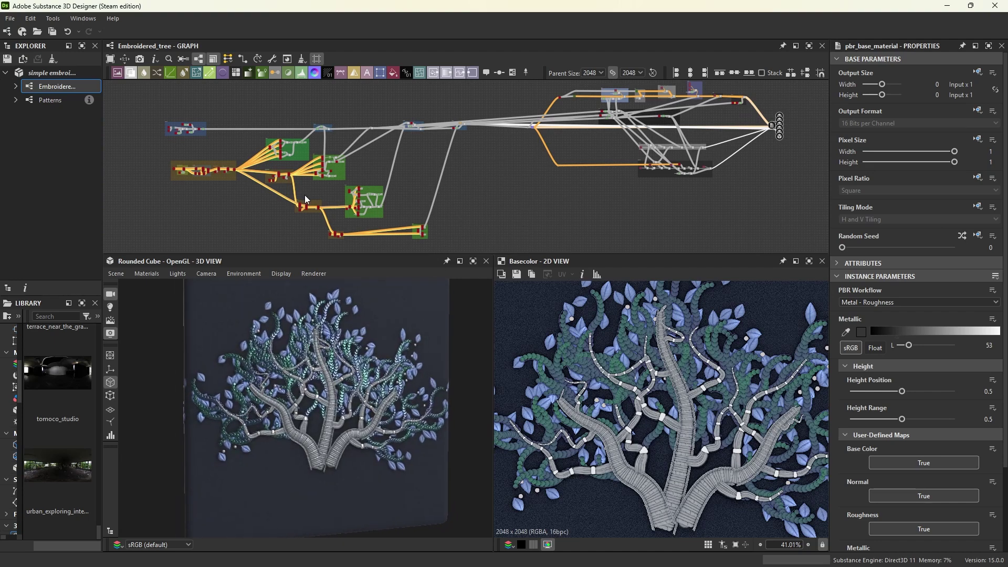
middle_click_drag(421, 222, 501, 210)
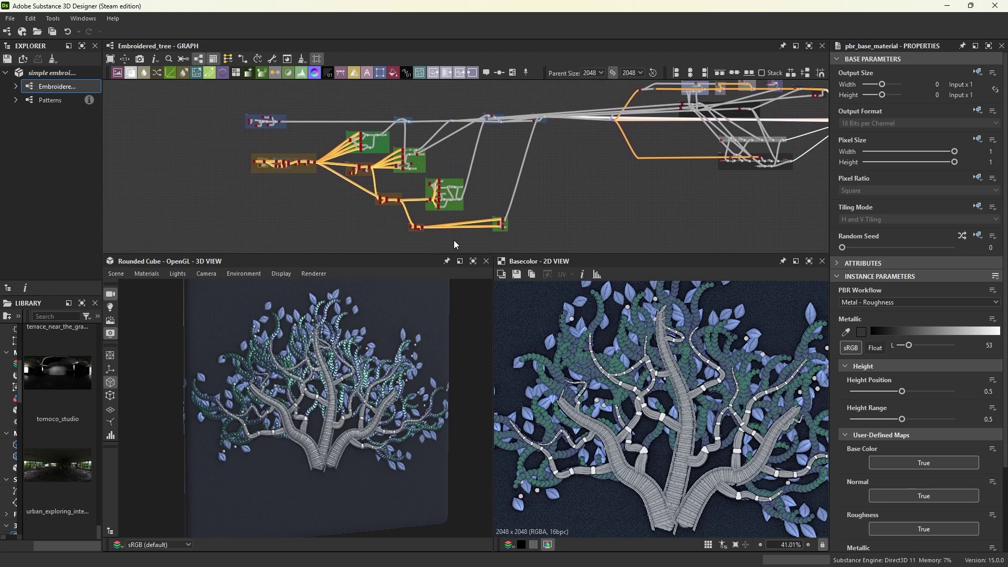
scroll(350, 192, "up", 1)
scroll(347, 173, "up", 1)
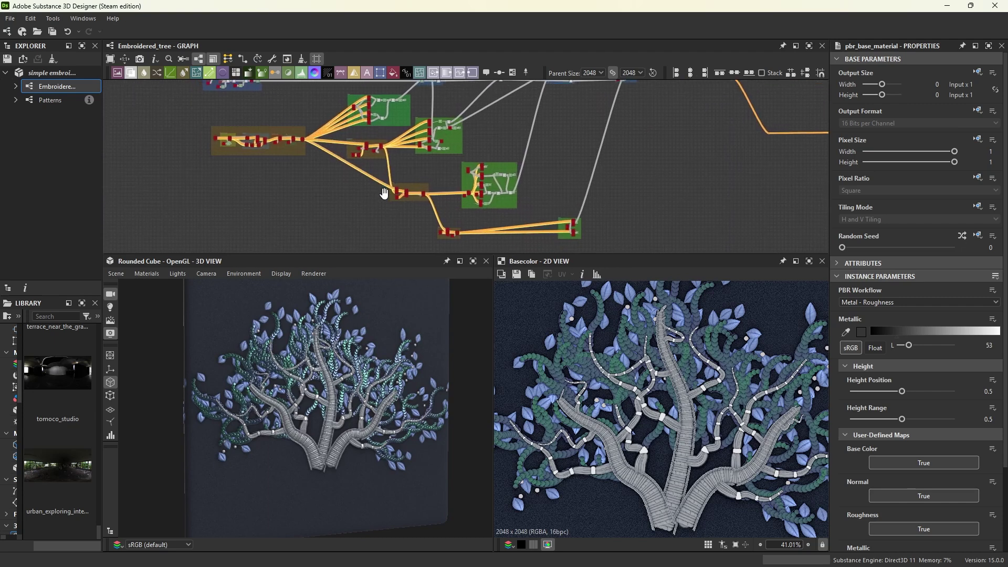
scroll(339, 139, "up", 1)
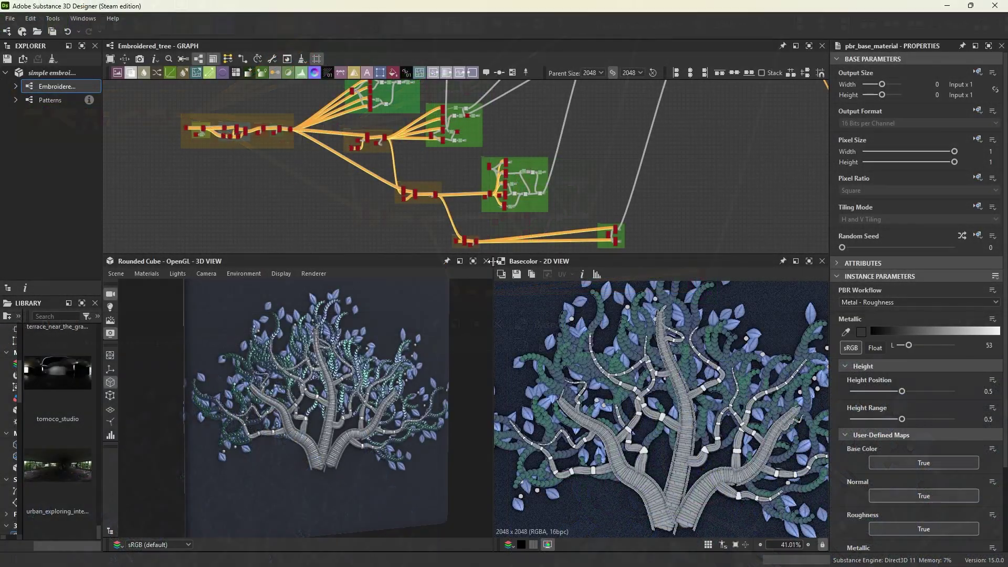
middle_click_drag(416, 188, 378, 191)
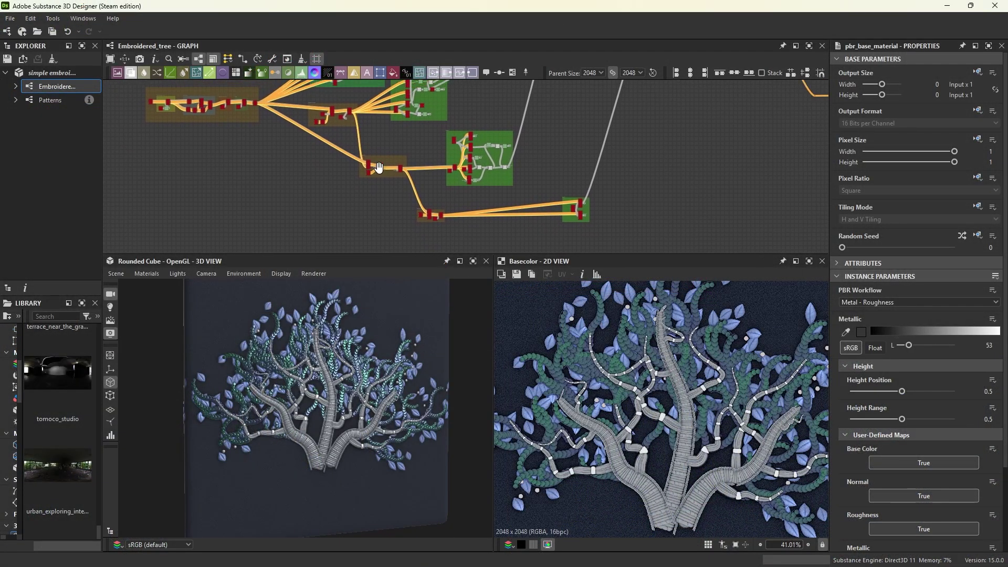
scroll(378, 192, "down", 1)
middle_click_drag(378, 196, 378, 205)
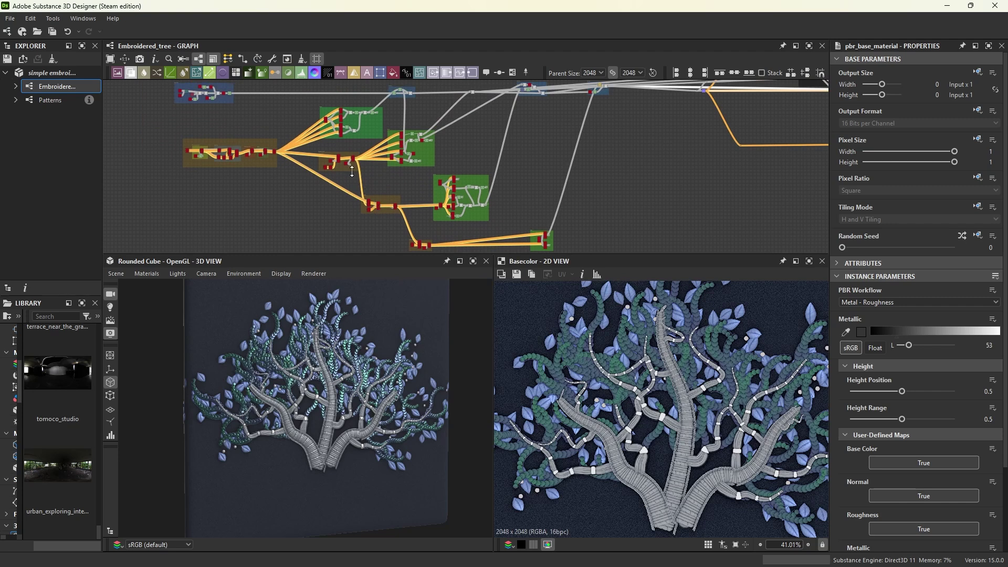
scroll(344, 150, "up", 1)
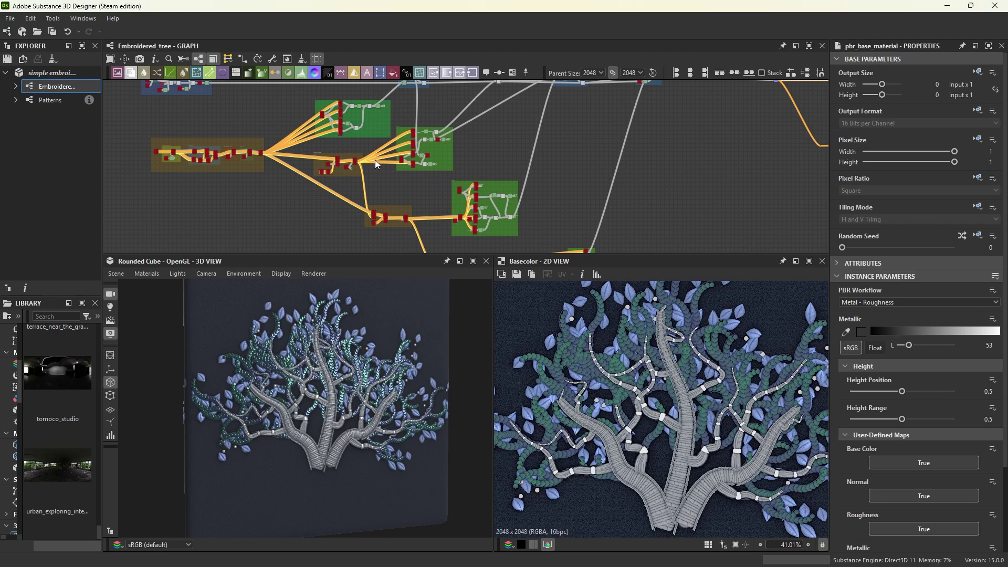
scroll(373, 108, "up", 2)
Preview the branch Blend, bead scatter_on_spline and leaf scatter nodes in the 2D view
middle_click_drag(373, 107, 438, 131)
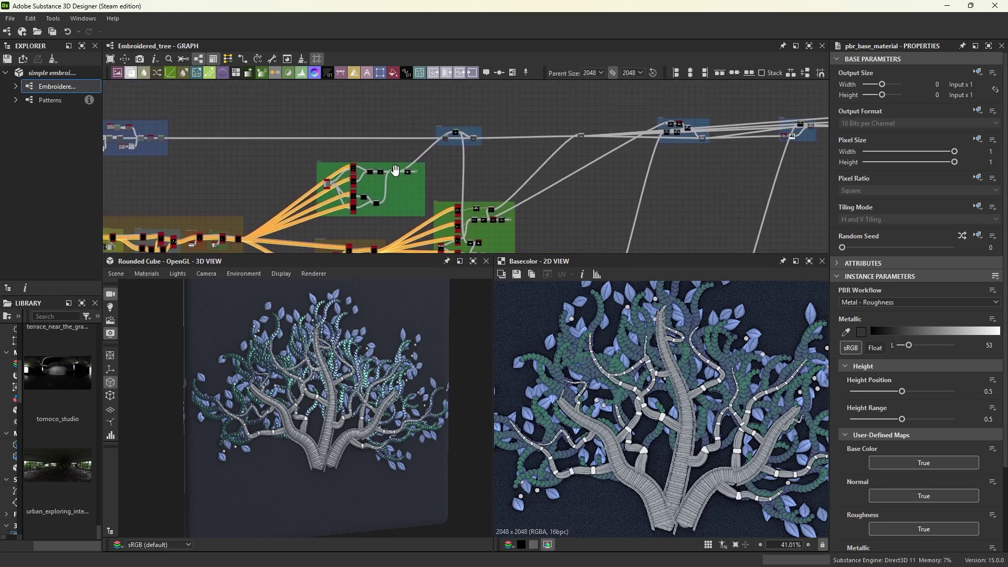
double_click(441, 124)
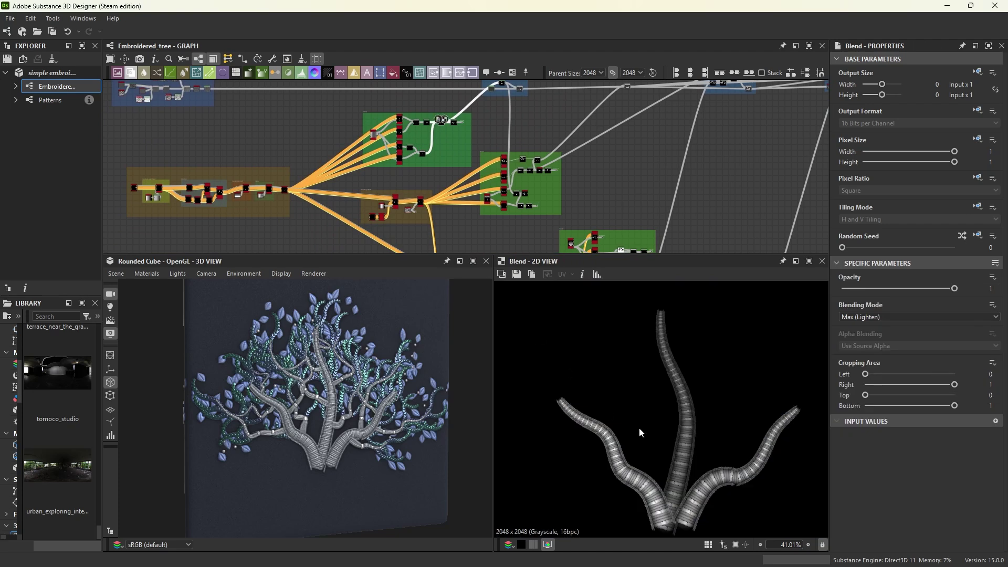
scroll(639, 432, "up", 2)
middle_click_drag(528, 203, 530, 196)
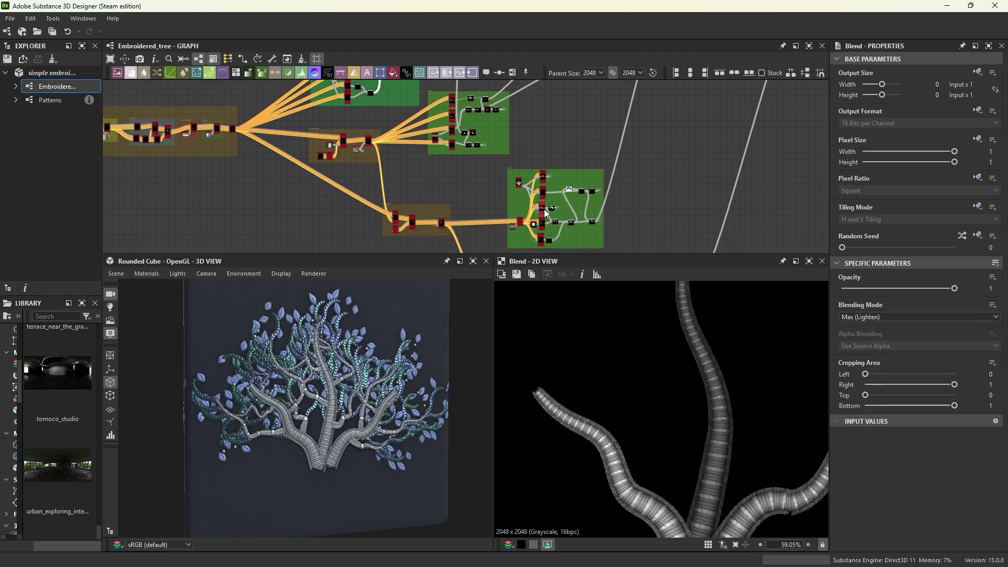
double_click(545, 212)
middle_click_drag(695, 242, 652, 110)
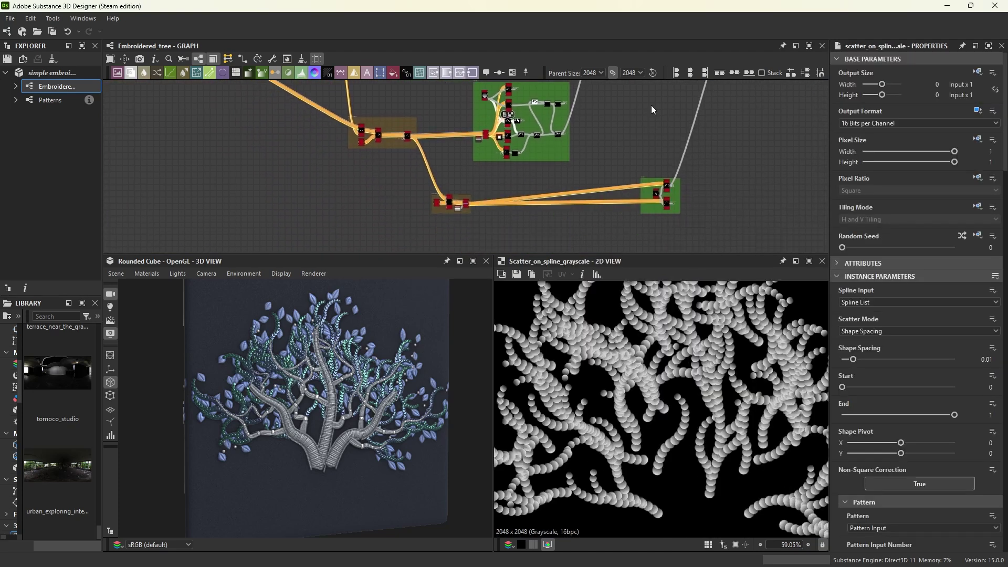
double_click(668, 195)
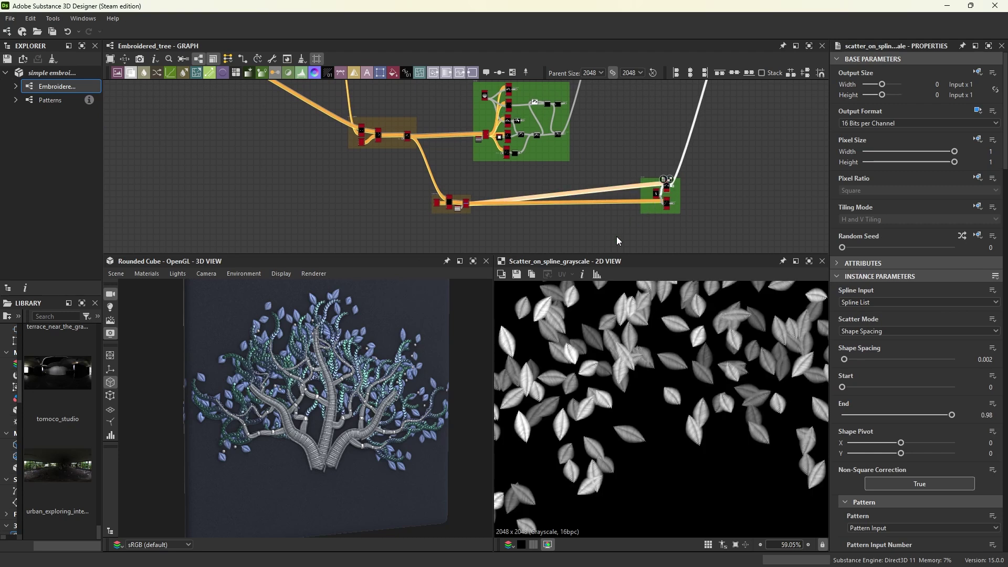
Orbit the 3D cube and move the orange trunk frame slightly right
mouse_move(469, 361)
left_mouse_down()
mouse_move(346, 380)
mouse_move(409, 391)
mouse_move(381, 385)
left_mouse_up()
scroll(415, 164, "down", 3)
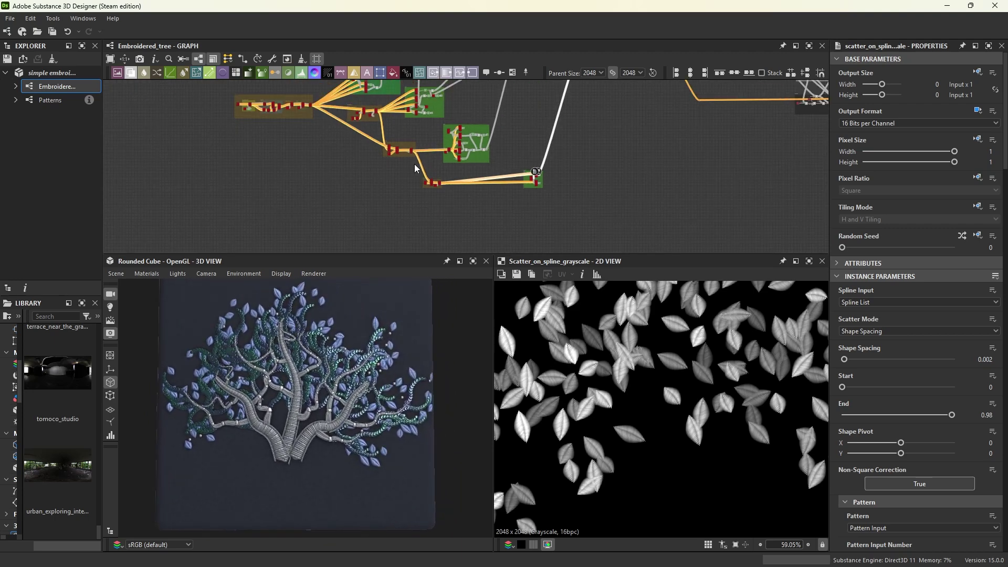
scroll(415, 164, "down", 2)
middle_click_drag(405, 168, 404, 213)
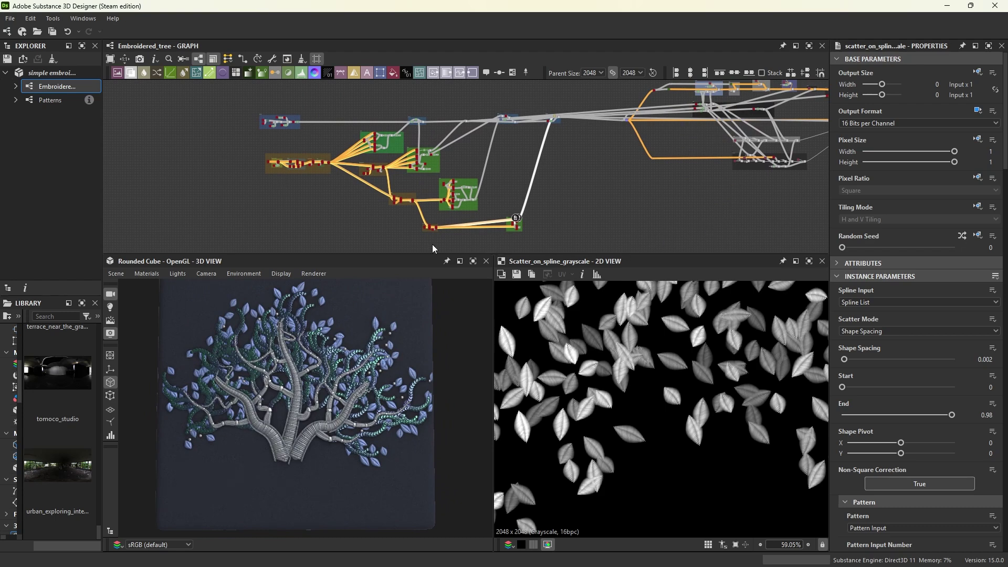
scroll(242, 175, "up", 3)
scroll(320, 168, "up", 4)
scroll(320, 114, "up", 1)
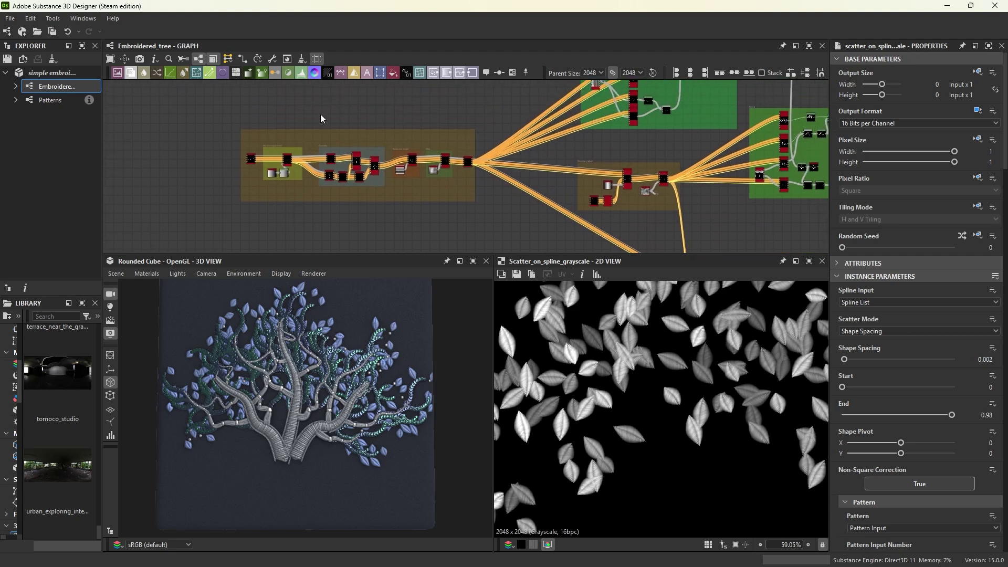
left_click_drag(308, 128, 344, 130)
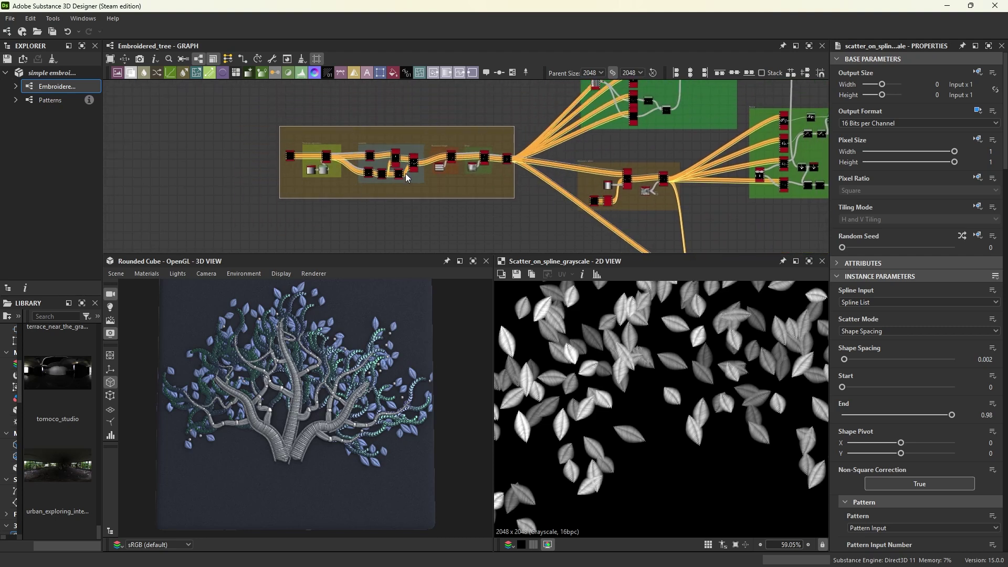
scroll(461, 203, "down", 5)
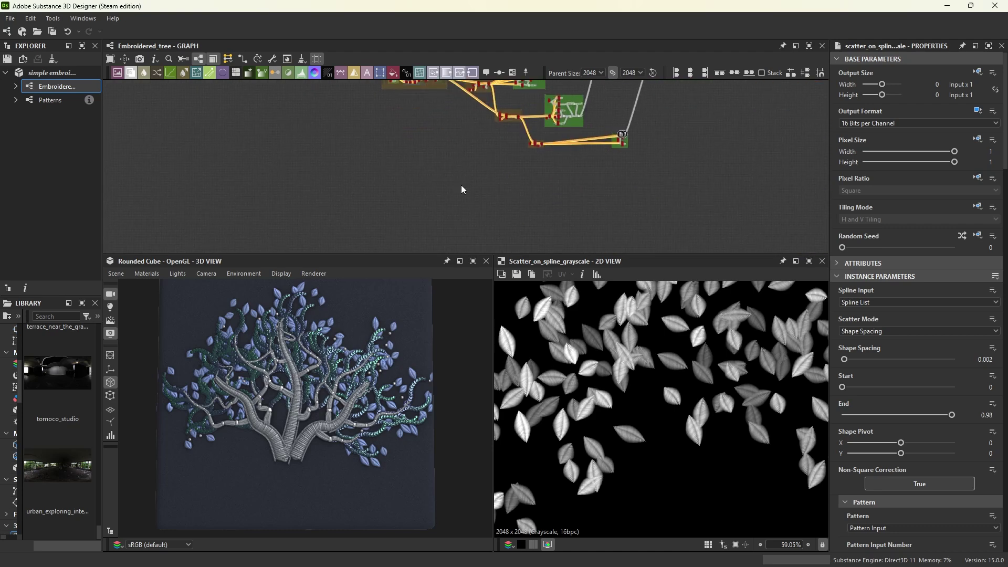
Preview the chain's final Scatter on Spline output, leaving Shape Spacing at 0
scroll(436, 169, "up", 6)
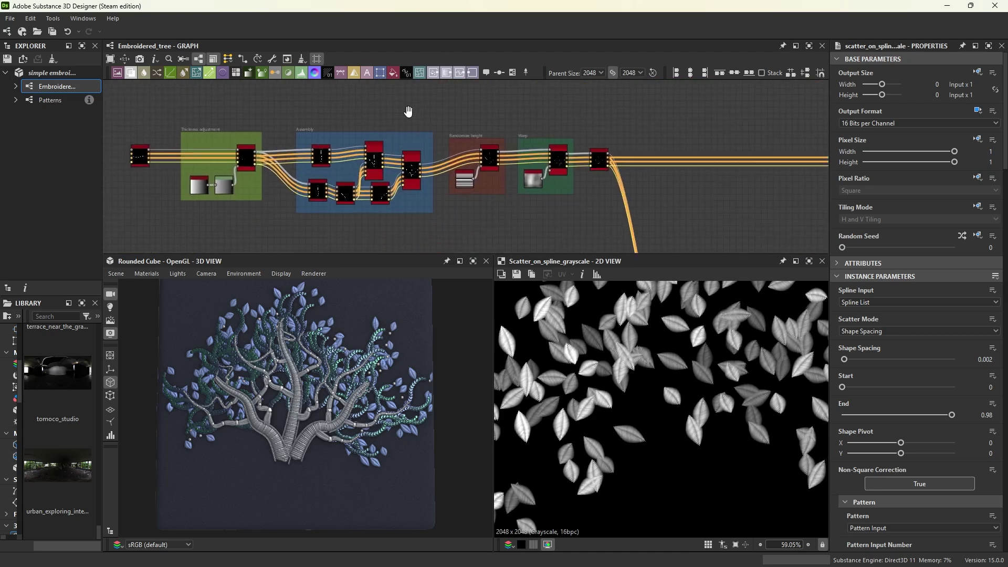
middle_click_drag(408, 111, 375, 113)
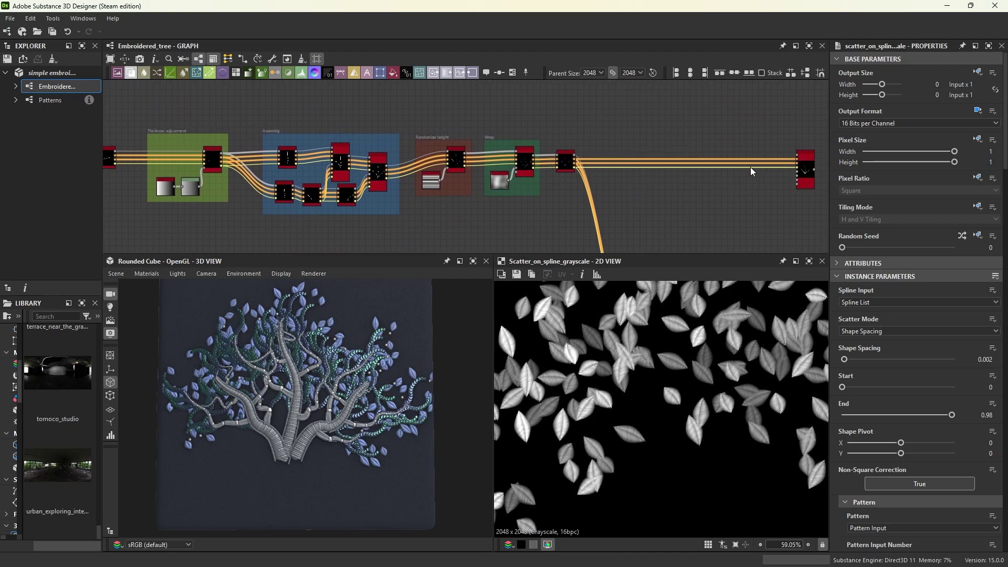
double_click(805, 169)
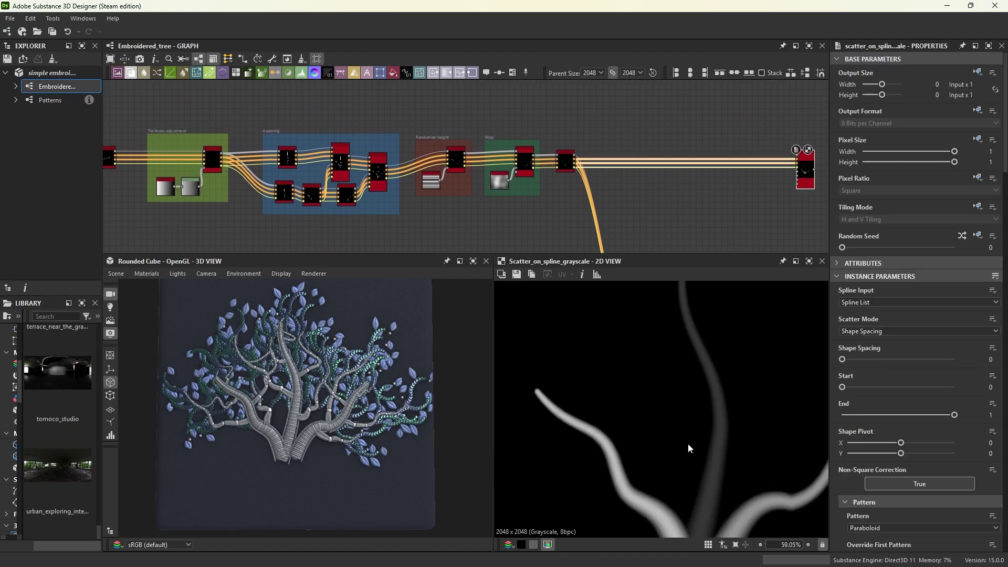
mouse_move(690, 448)
middle_mouse_down()
mouse_move(659, 420)
mouse_move(644, 384)
middle_mouse_up()
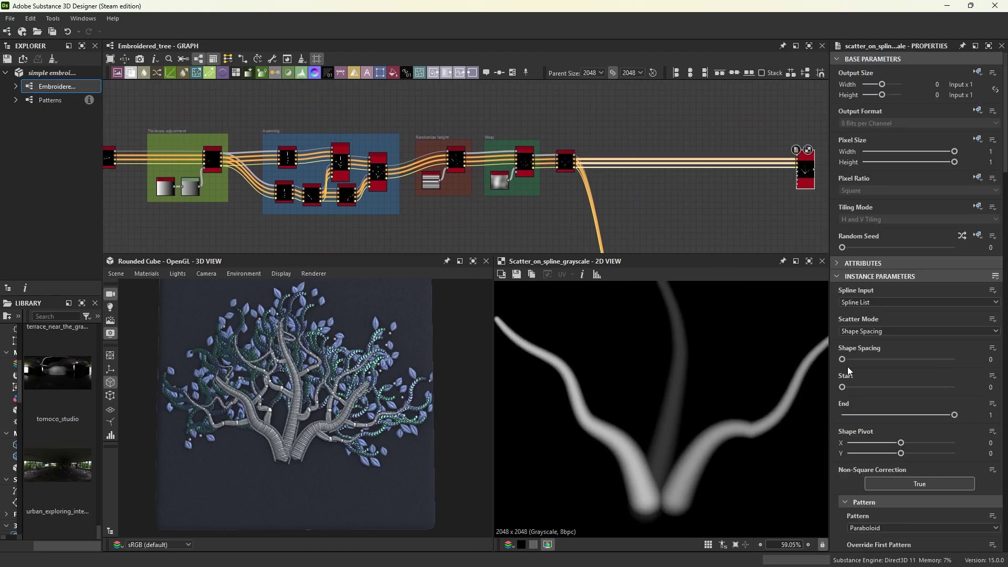
left_click_drag(853, 360, 842, 359)
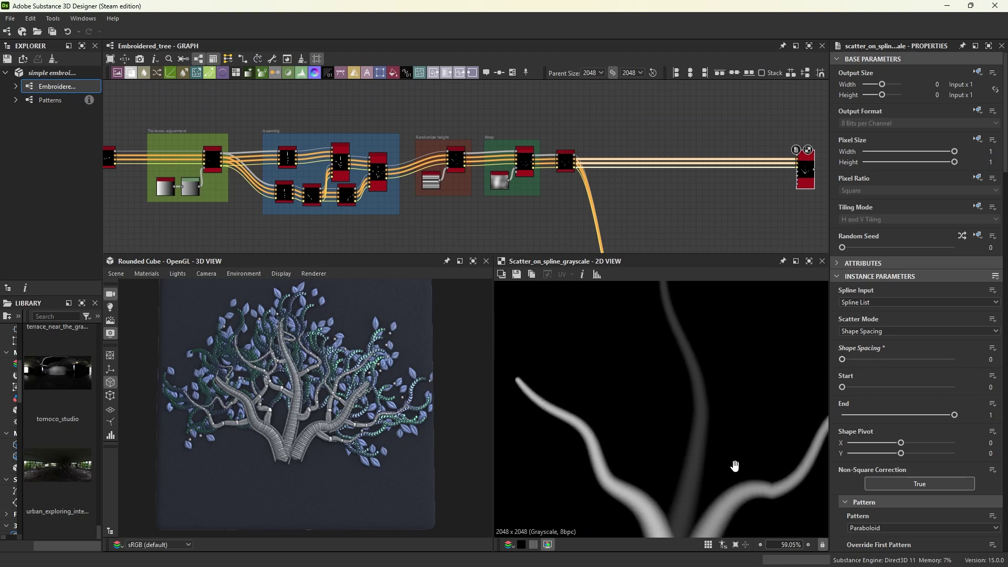
mouse_move(727, 443)
middle_mouse_down()
mouse_move(720, 360)
mouse_move(614, 393)
mouse_move(680, 398)
mouse_move(692, 409)
middle_mouse_up()
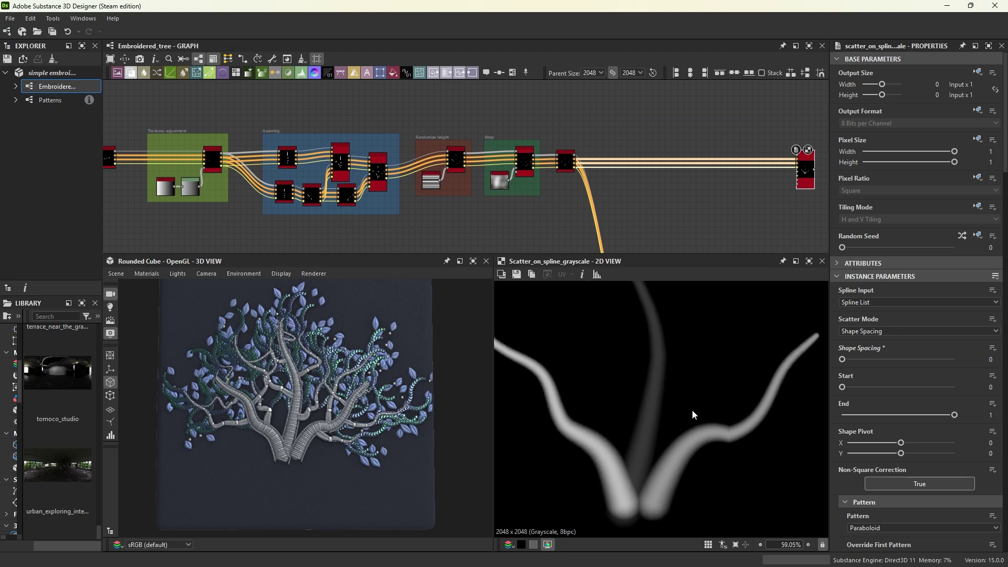
middle_click_drag(557, 141, 687, 138)
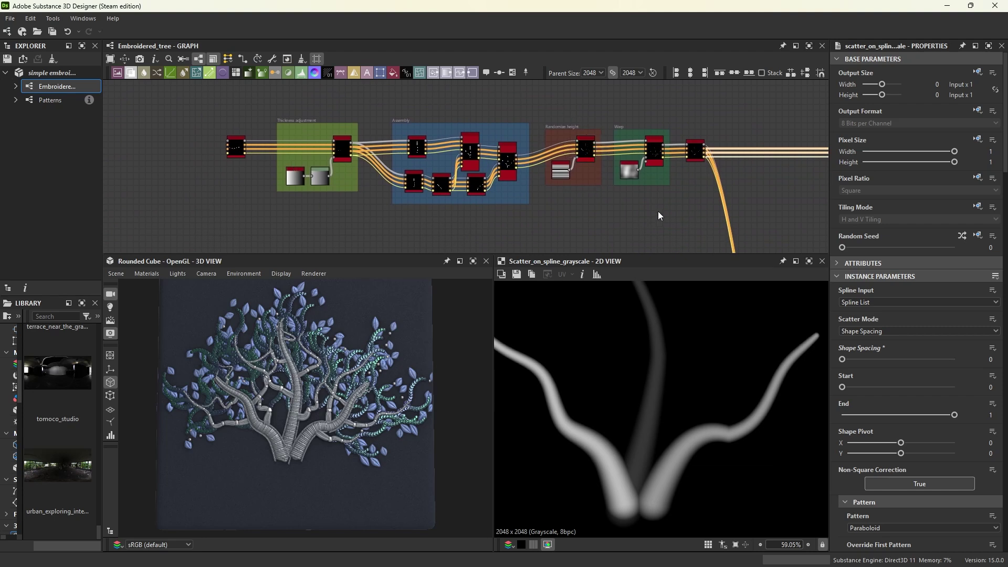
middle_click_drag(507, 166, 397, 167)
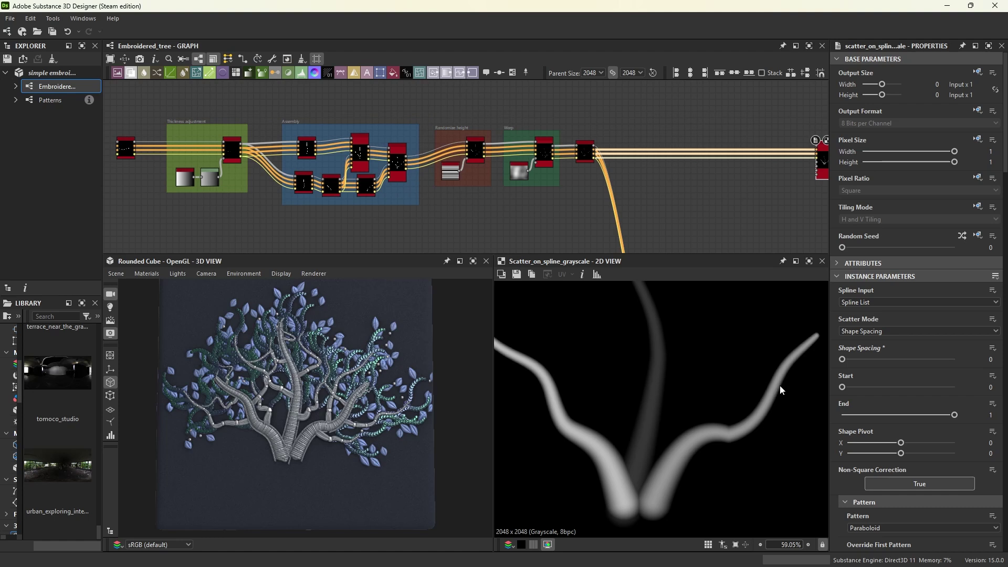
middle_click_drag(394, 214, 493, 215)
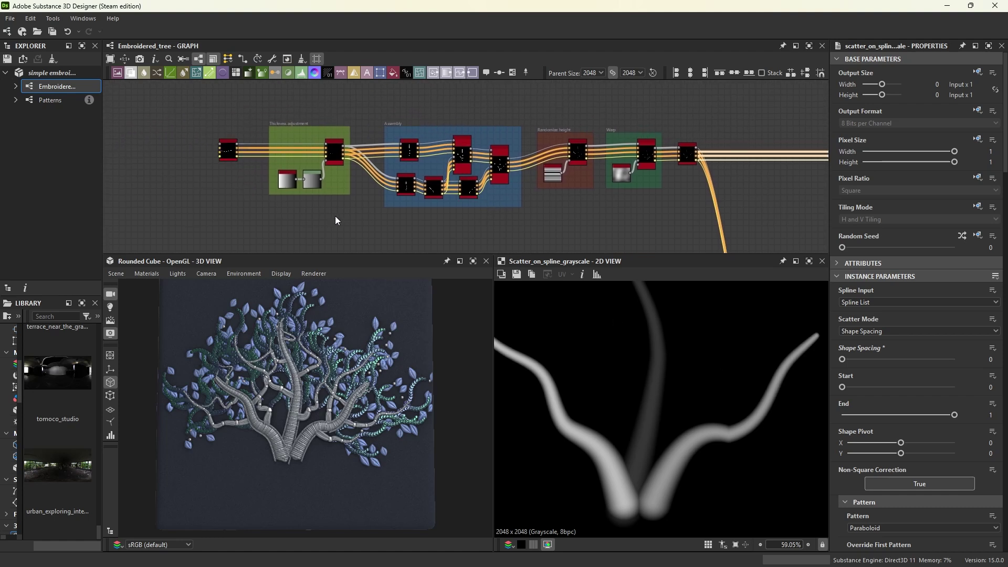
Test the Spline Sample Thickness Opacity slider, then pan to the Randomize height and Warp frames
left_click(331, 160)
scroll(304, 150, "up", 5)
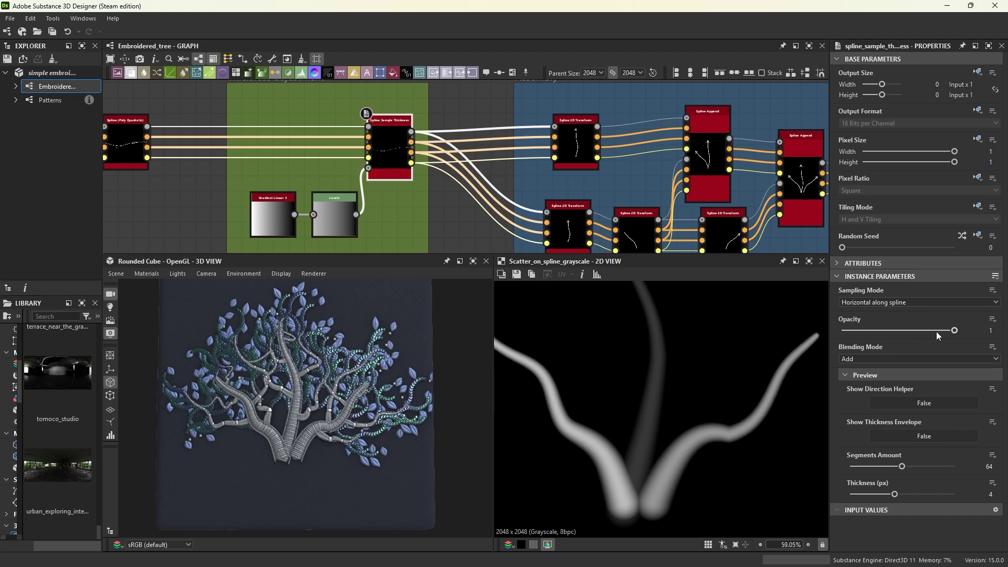
mouse_move(937, 332)
left_mouse_down()
mouse_move(831, 332)
mouse_move(1003, 351)
left_mouse_up()
scroll(699, 420, "down", 1)
scroll(699, 420, "down", 1)
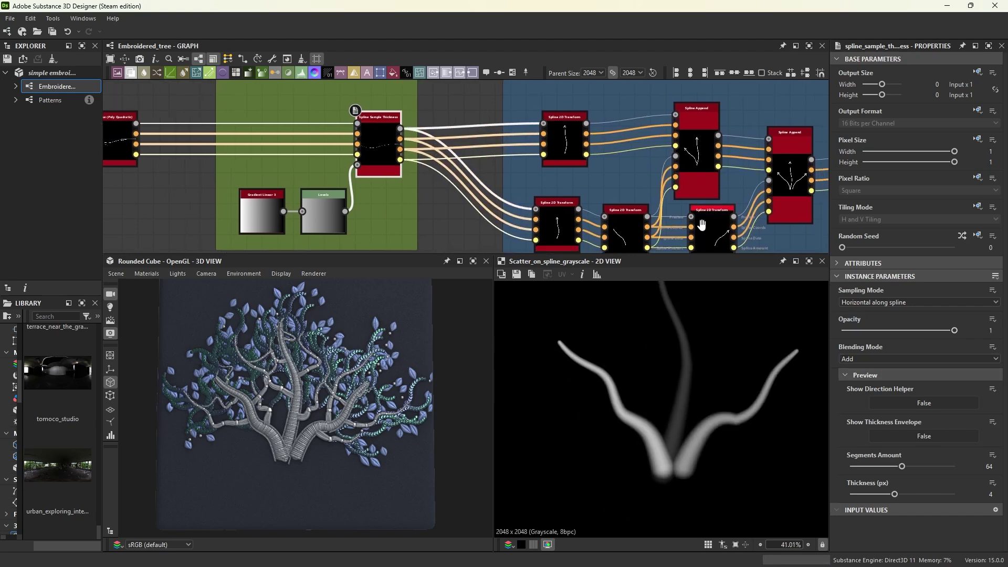
mouse_move(717, 230)
middle_mouse_down()
mouse_move(565, 211)
mouse_move(395, 261)
middle_mouse_up()
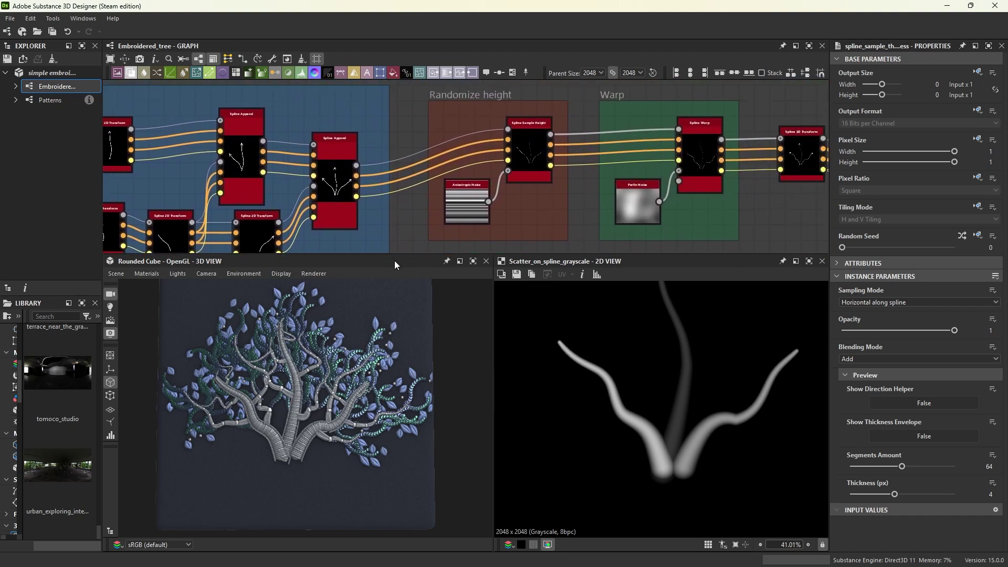
Toggle Spline Sample Height Opacity off and back to full strength
left_click(535, 171)
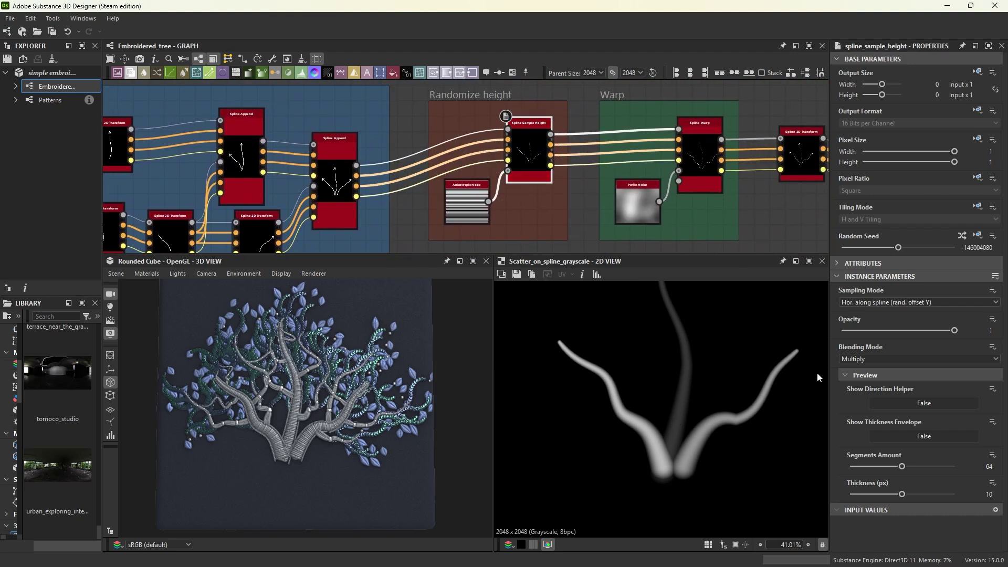
left_click_drag(955, 331, 842, 330)
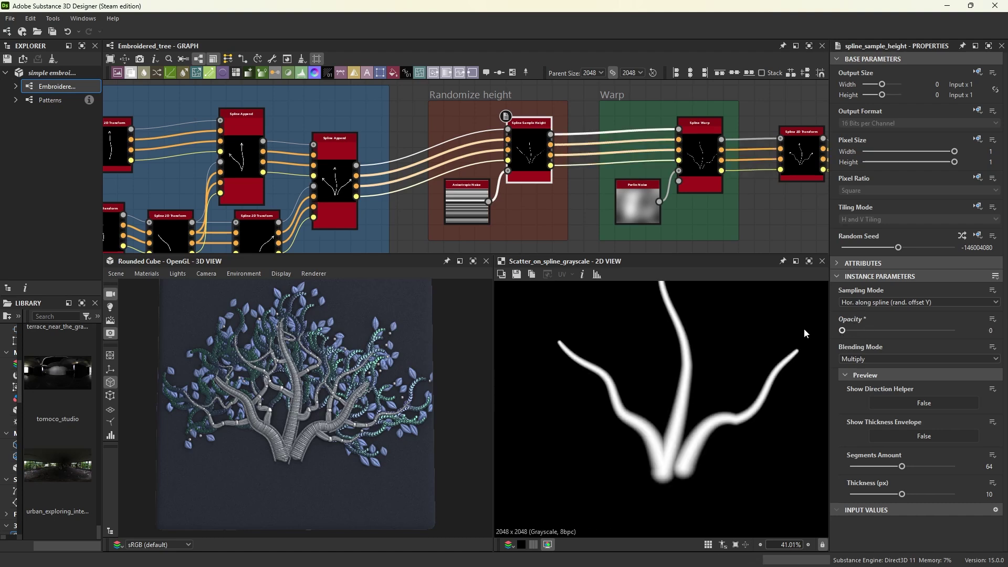
left_click_drag(842, 330, 954, 330)
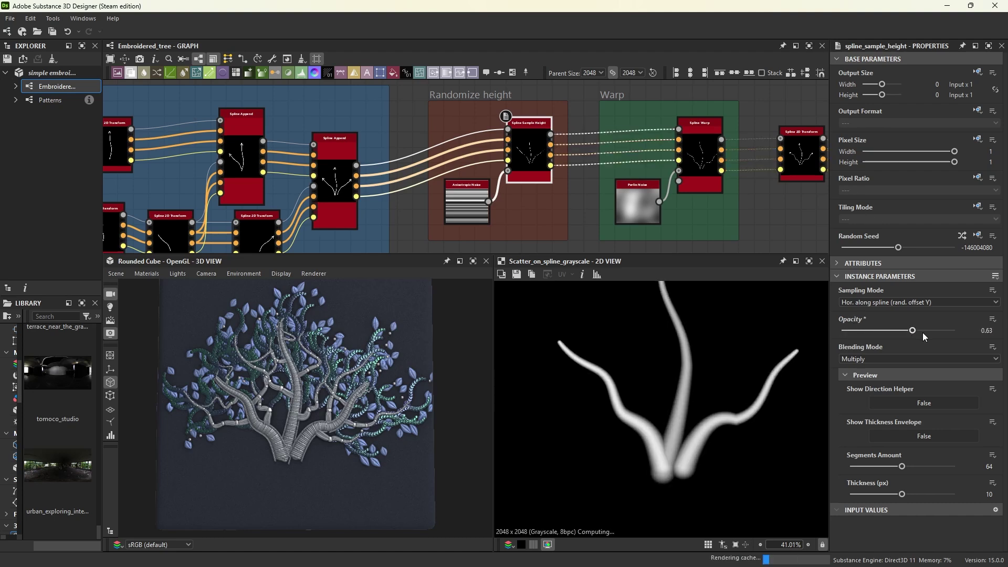
middle_click_drag(763, 349, 713, 411)
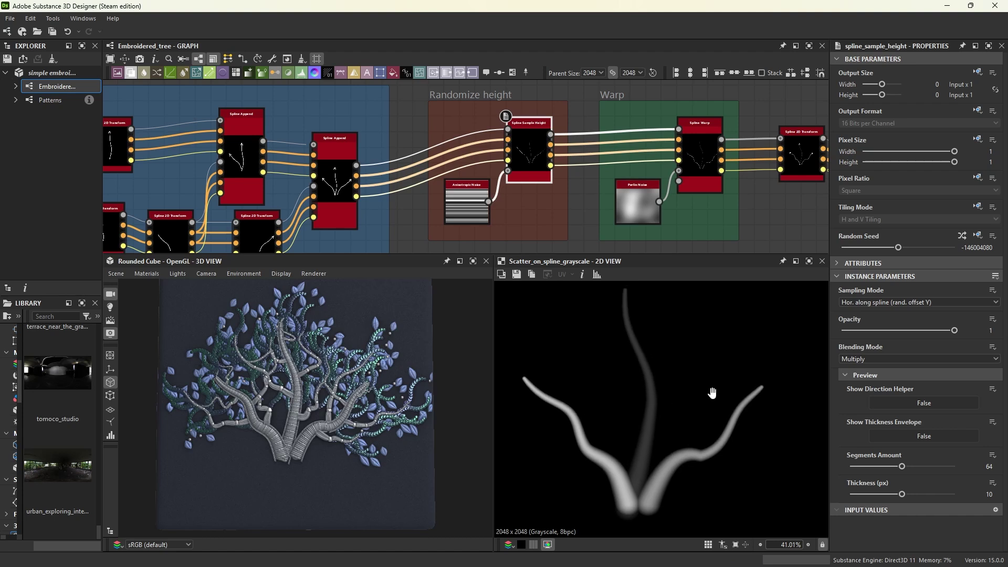
middle_click_drag(546, 188, 611, 184)
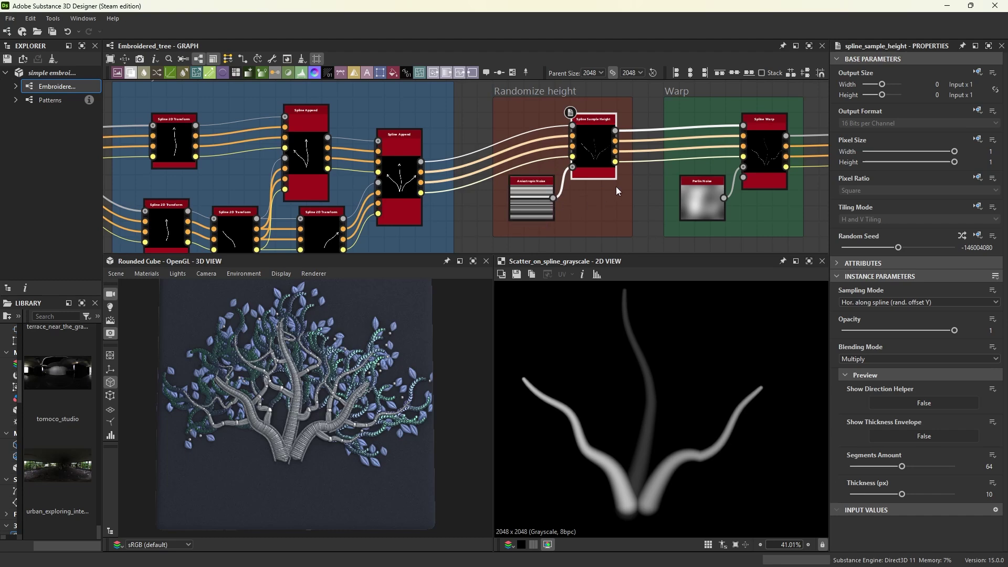
left_click_drag(531, 220, 546, 219)
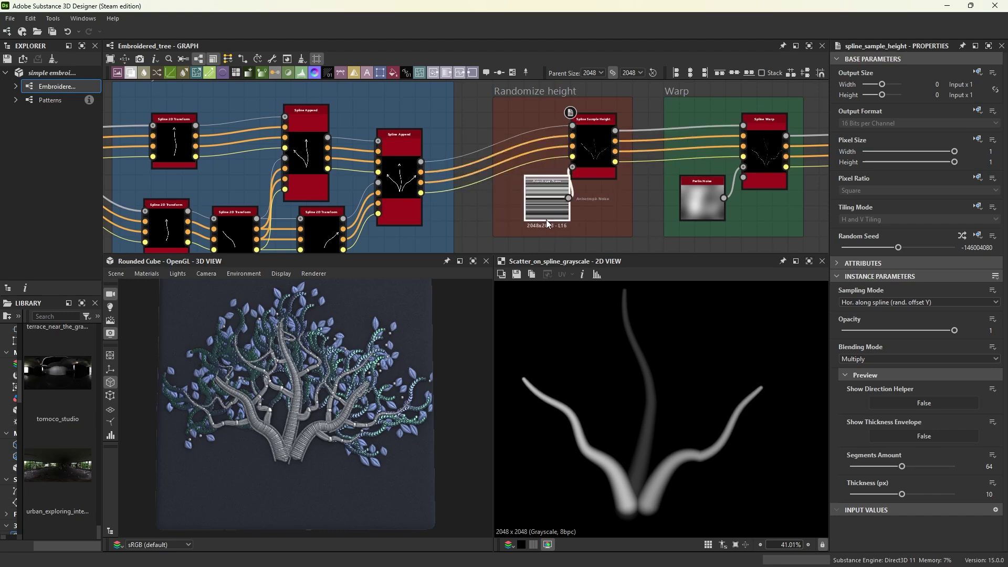
key("ctrl+z")
key("ctrl+z")
key("ctrl+y")
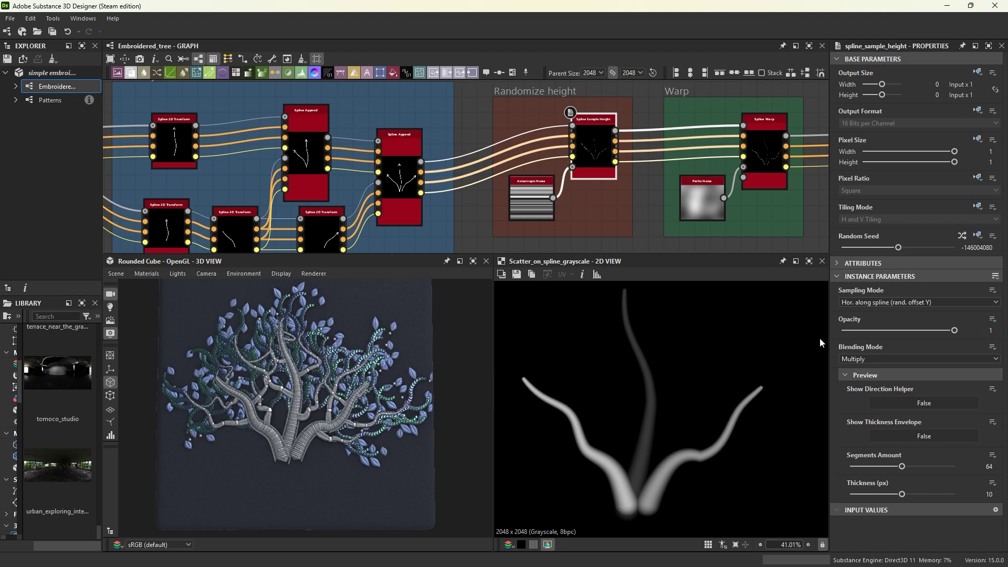
Review the height Sampling Mode, the Anisotropic Noise, and the height node's Random Seed
left_click(881, 303)
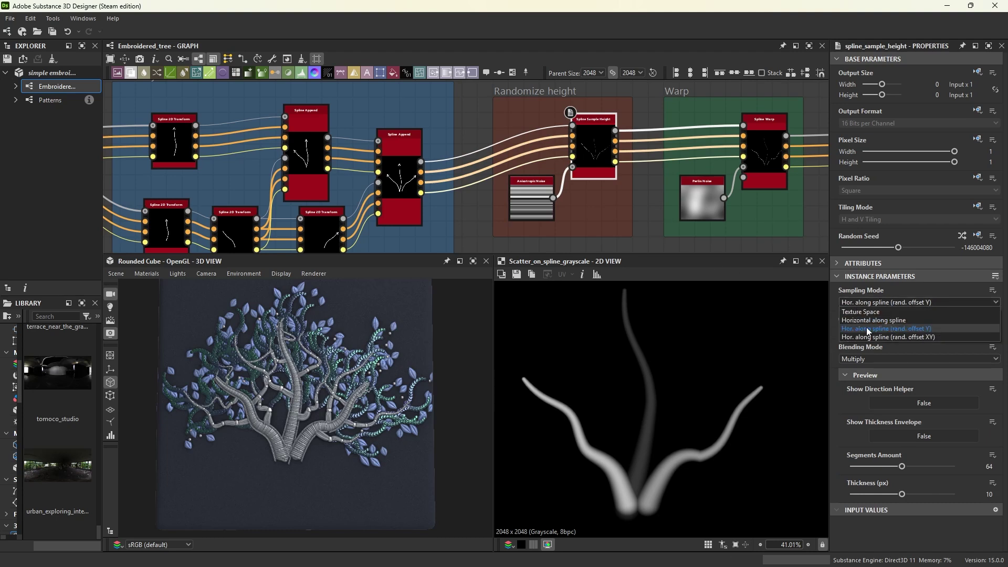
left_click(856, 301)
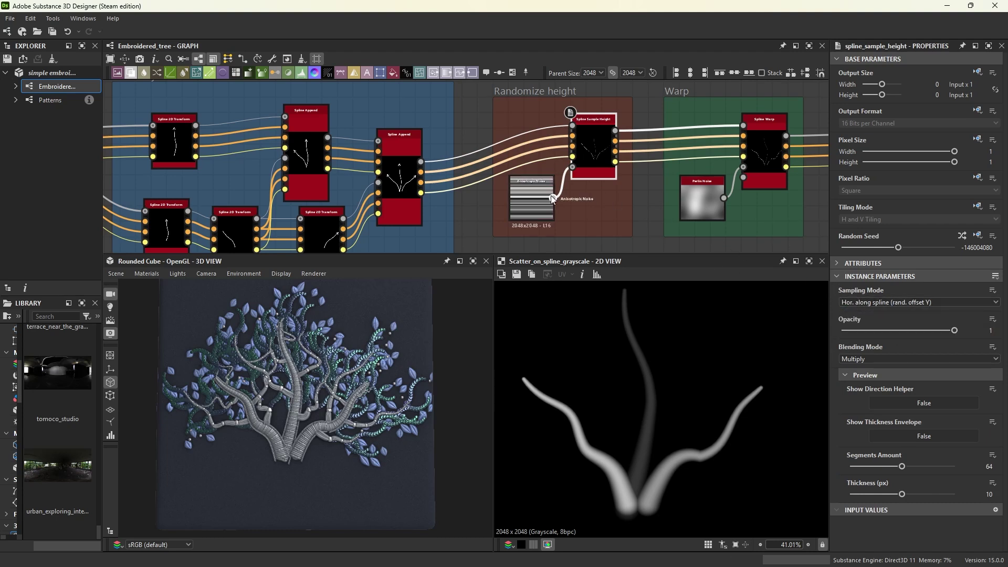
double_click(527, 200)
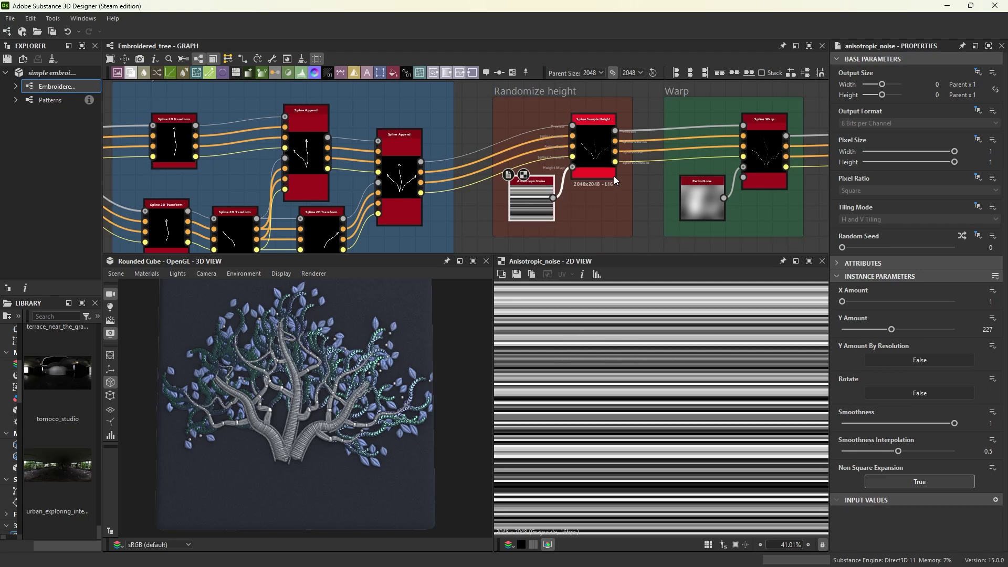
double_click(602, 171)
left_click(885, 248)
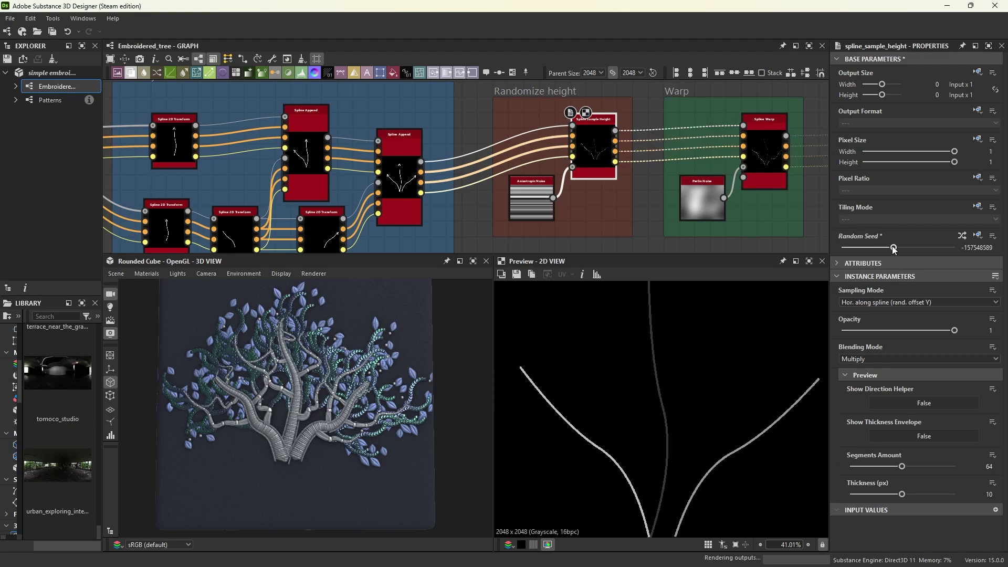
left_click(876, 247)
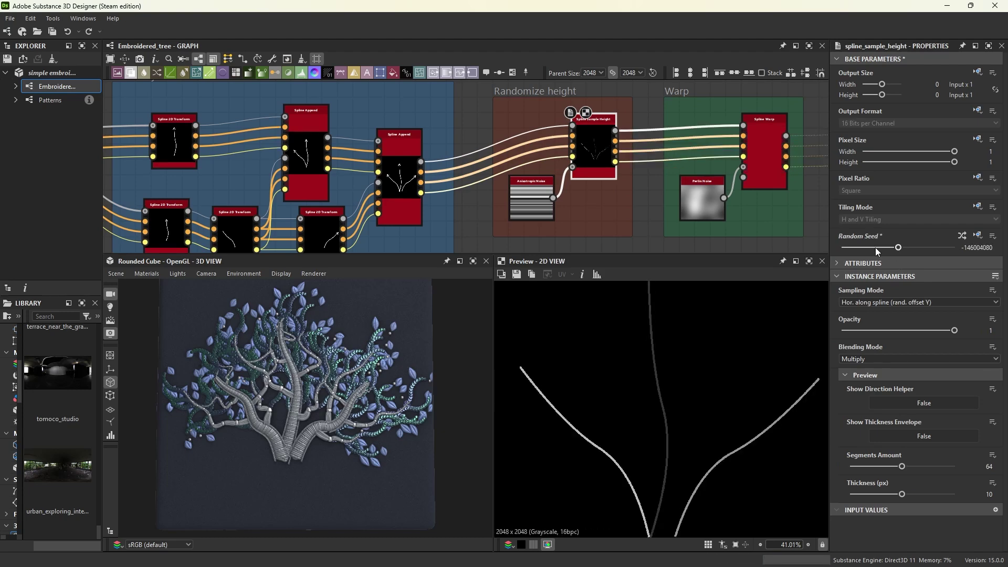
Preview the Spline Warp result in the Warp frame
scroll(753, 212, "down", 1)
middle_click_drag(753, 212, 546, 203)
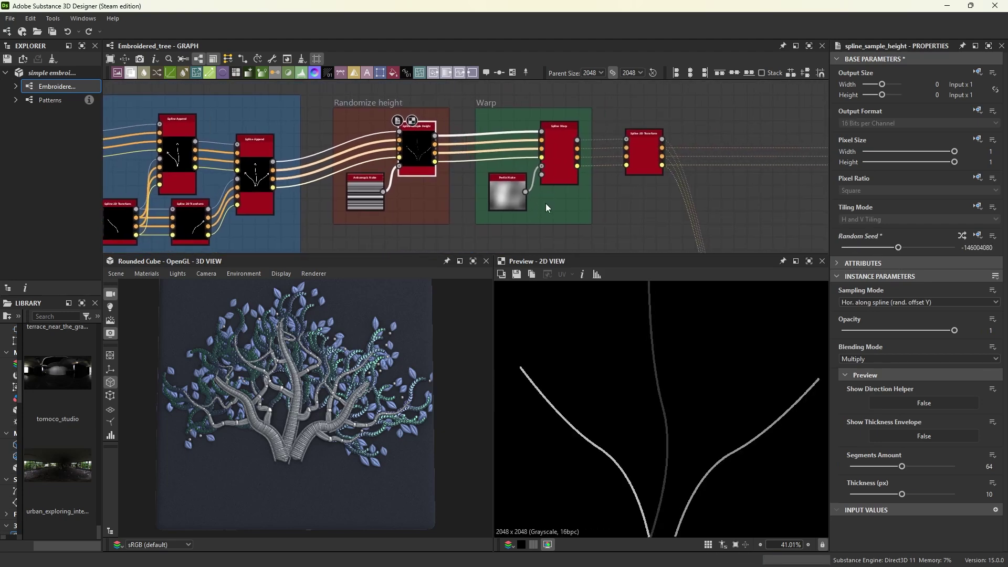
double_click(571, 143)
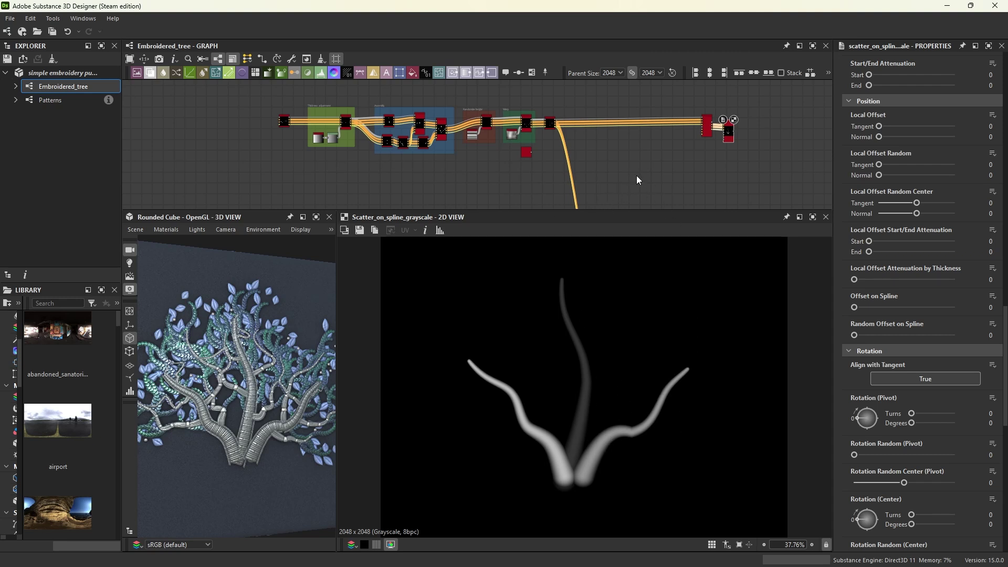
Connect Spline 2D Transform into the Scatter Splines on Splines node and preview it
middle_click_drag(635, 180, 630, 117)
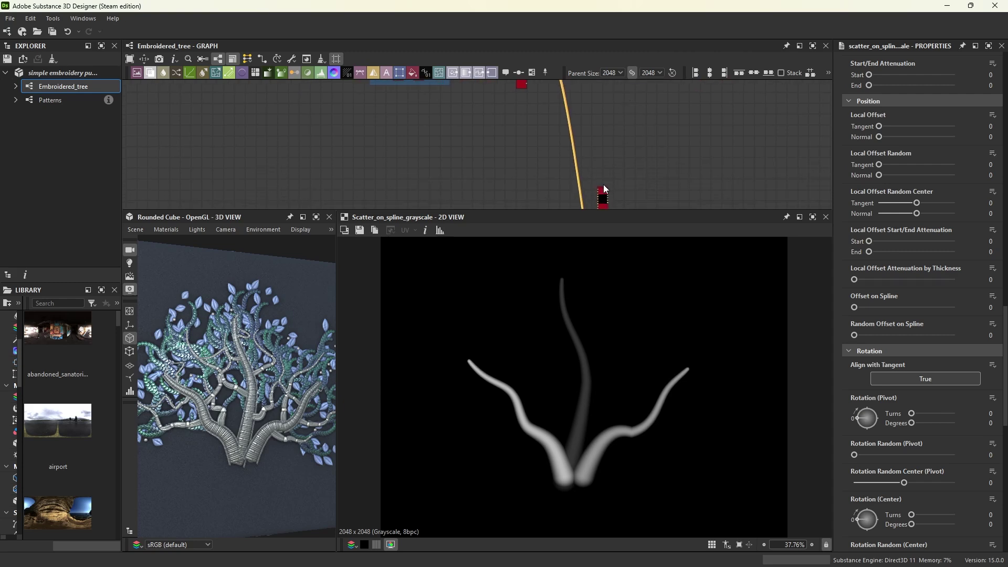
scroll(605, 105, "up", 3)
scroll(603, 105, "up", 2)
scroll(584, 124, "up", 3)
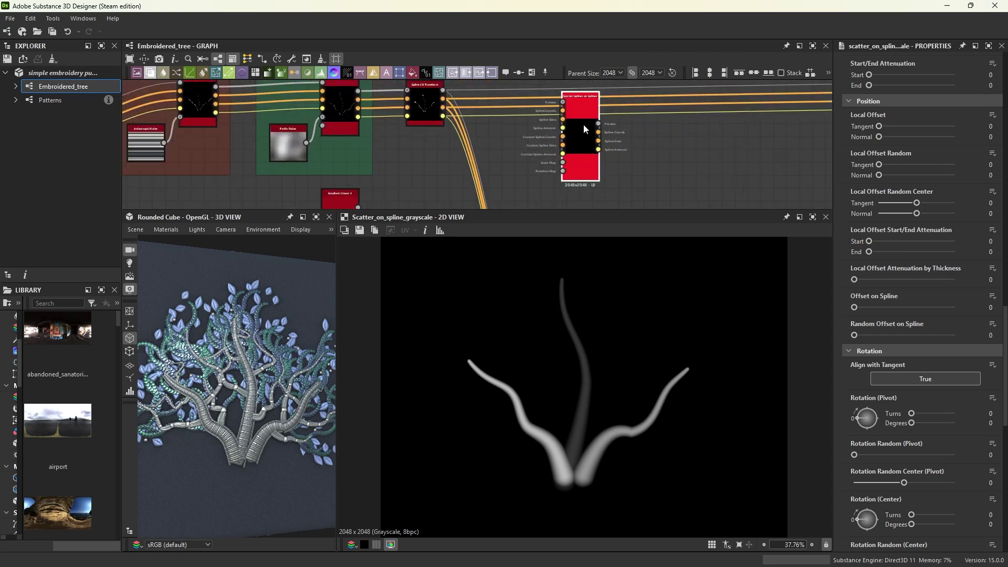
scroll(578, 141, "up", 2)
scroll(572, 144, "up", 1)
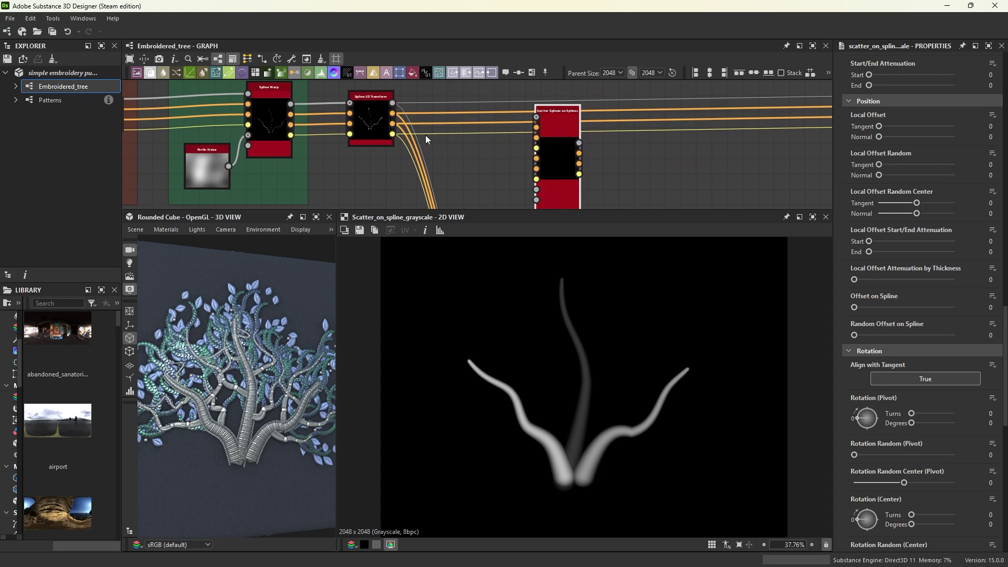
double_click(549, 135)
left_click_drag(393, 123, 576, 163)
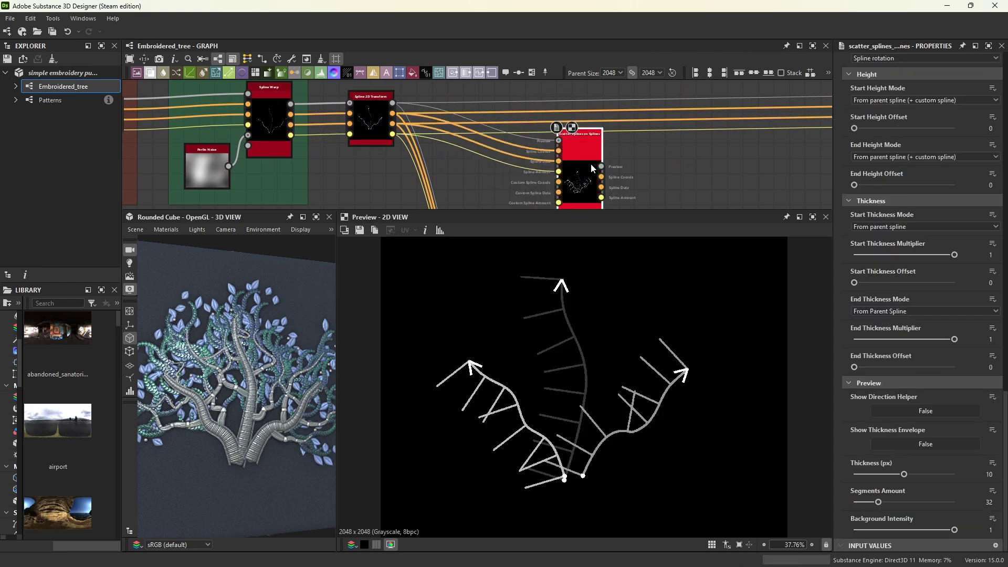
scroll(866, 289, "up", 10)
Set Side to Left/Right Alternate, Start 0.22, End 0.81, and Spline Type to Custom Spline
left_click(919, 262)
left_click(865, 300)
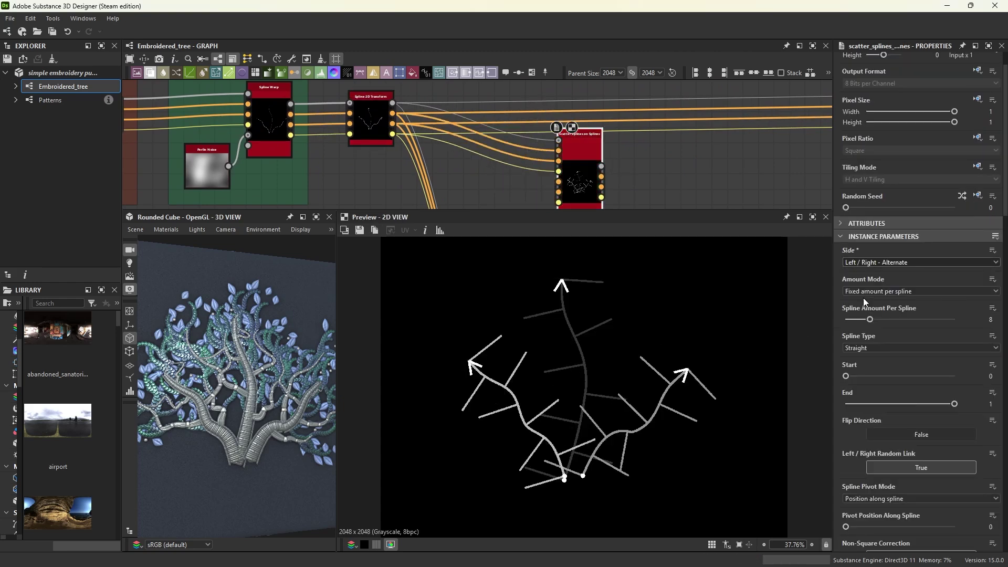
left_click_drag(845, 375, 870, 376)
left_click_drag(955, 404, 933, 404)
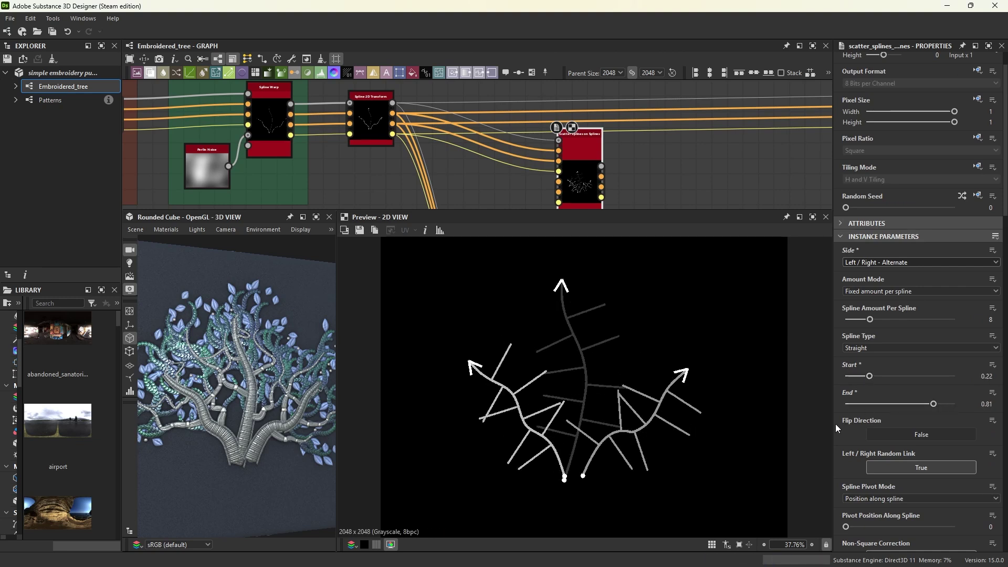
left_click(861, 348)
left_click(851, 370)
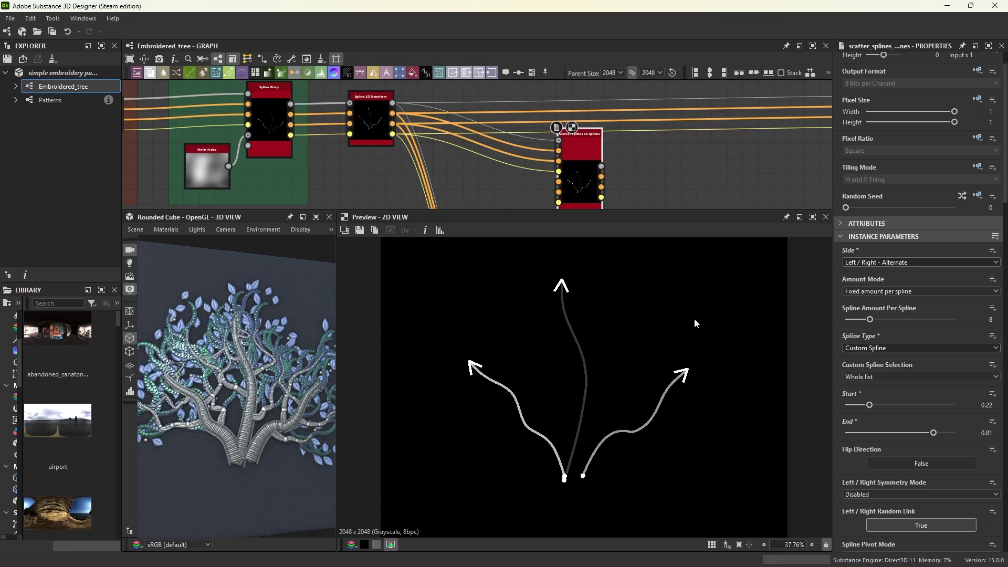
Add a Poly Quadratic spline node below the scatter node and preview the scatter result
middle_click_drag(579, 193, 608, 160)
key("space")
type("po")
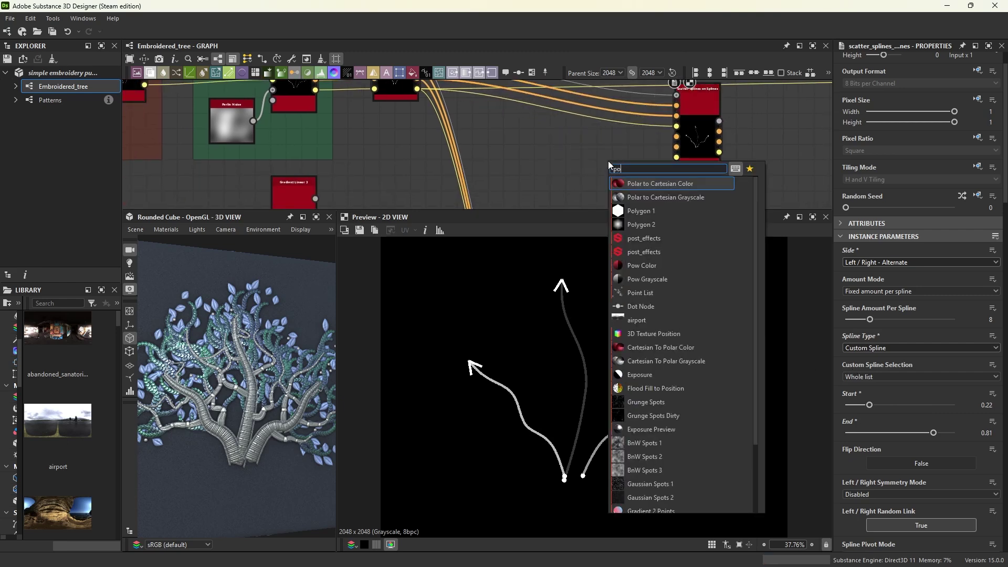
type("ly")
key("Return")
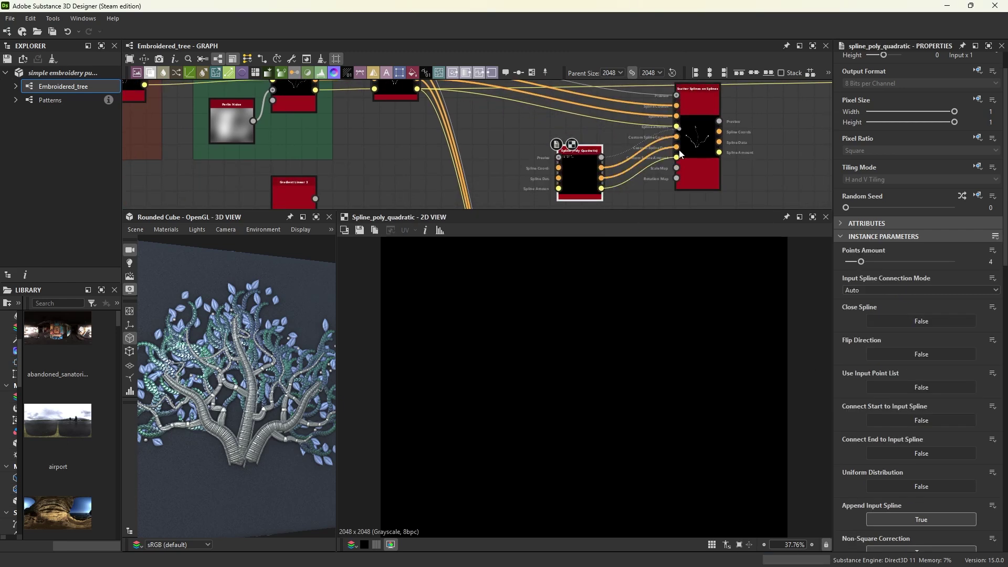
double_click(696, 140)
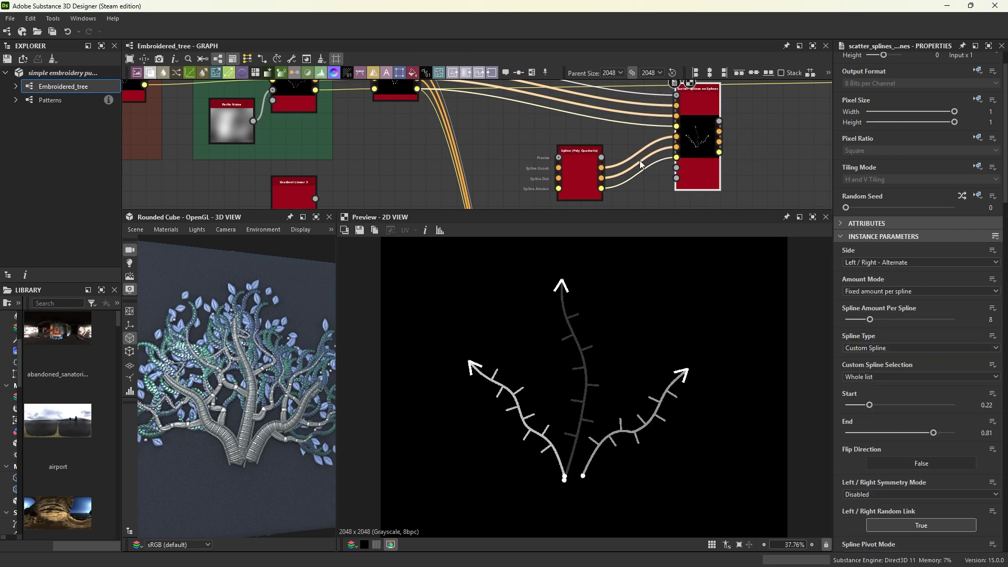
left_click_drag(571, 173, 519, 157)
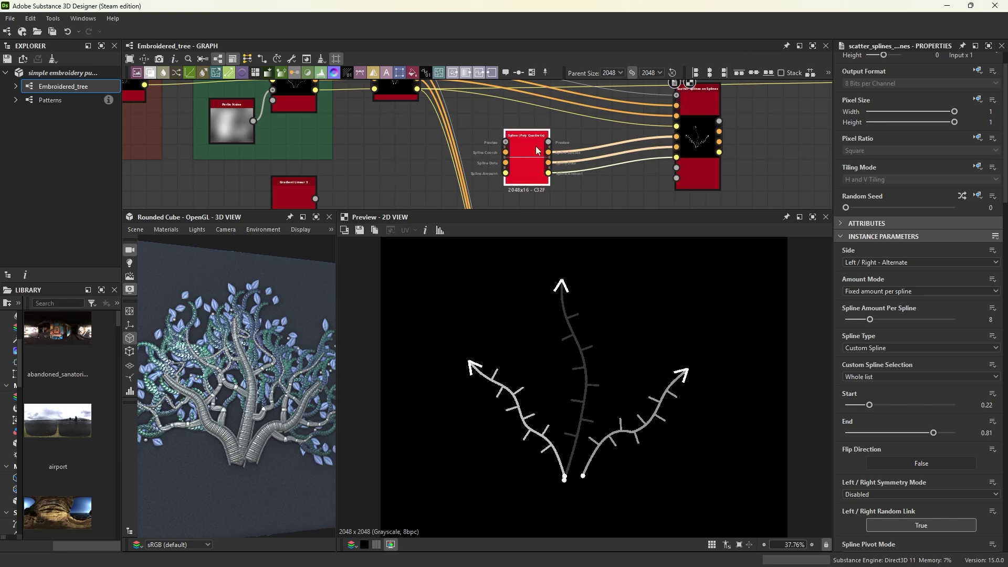
Feed a Spline 2D Transform into the scatter node's custom spline input, rotated about 20°
key("space")
type("2d")
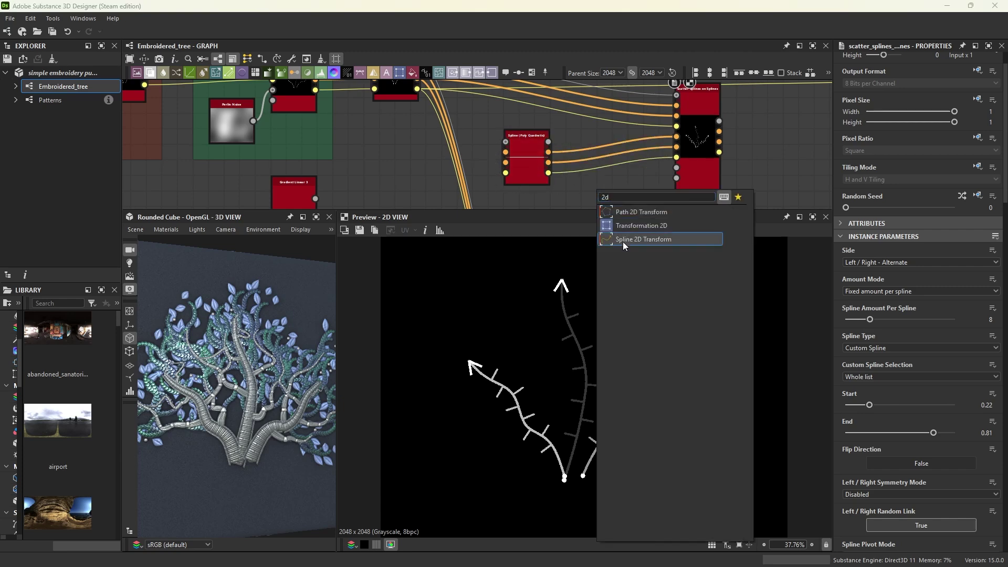
left_click(623, 240)
left_click_drag(610, 194, 682, 149)
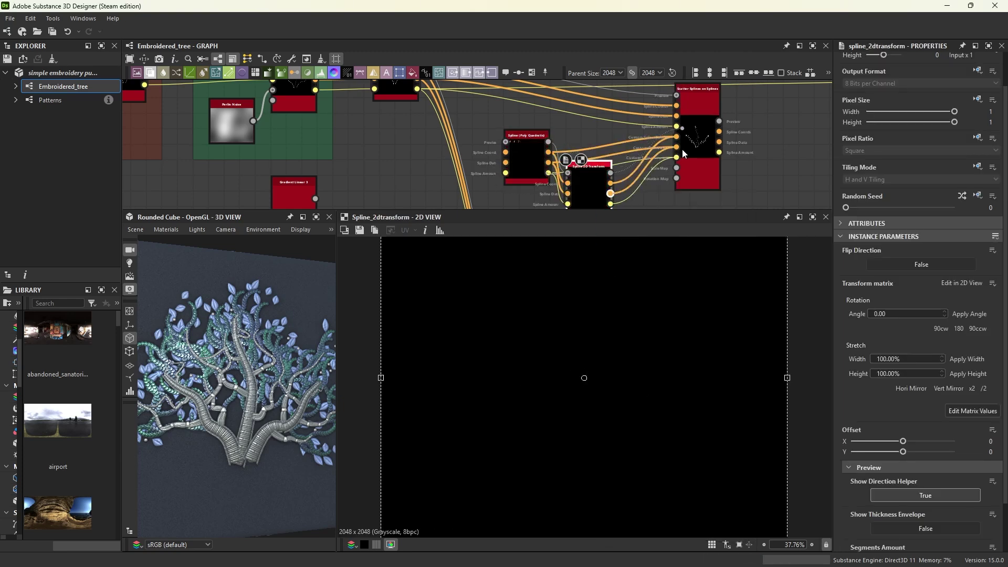
double_click(697, 140)
left_click(588, 189)
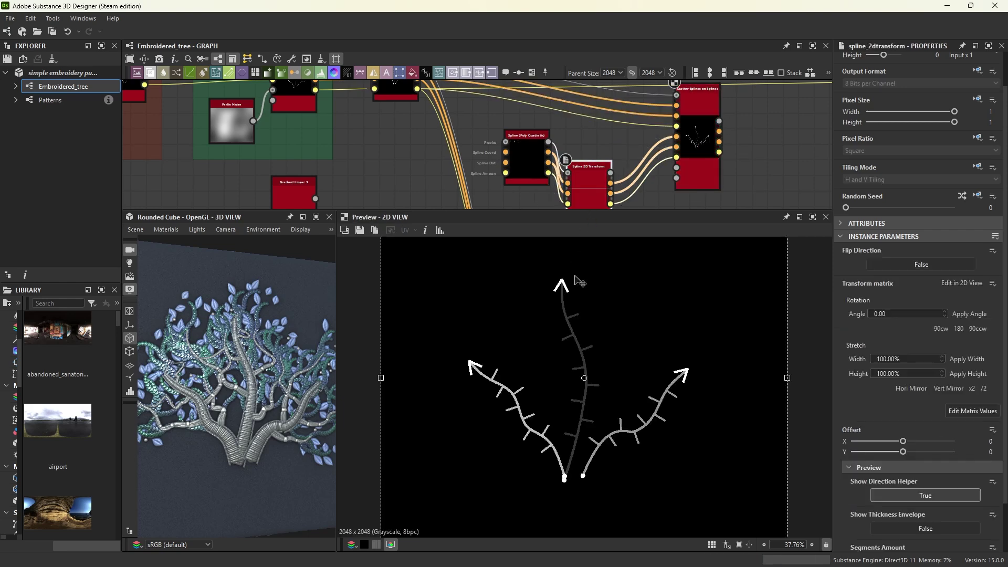
mouse_move(704, 371)
left_mouse_down()
mouse_move(726, 425)
mouse_move(711, 354)
left_mouse_up()
left_click(708, 166)
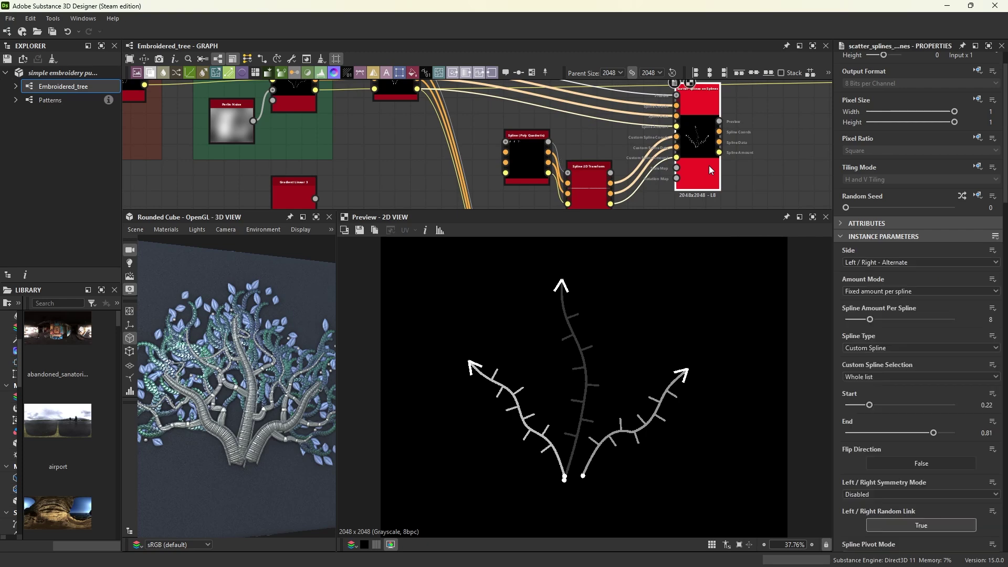
scroll(863, 465, "down", 2)
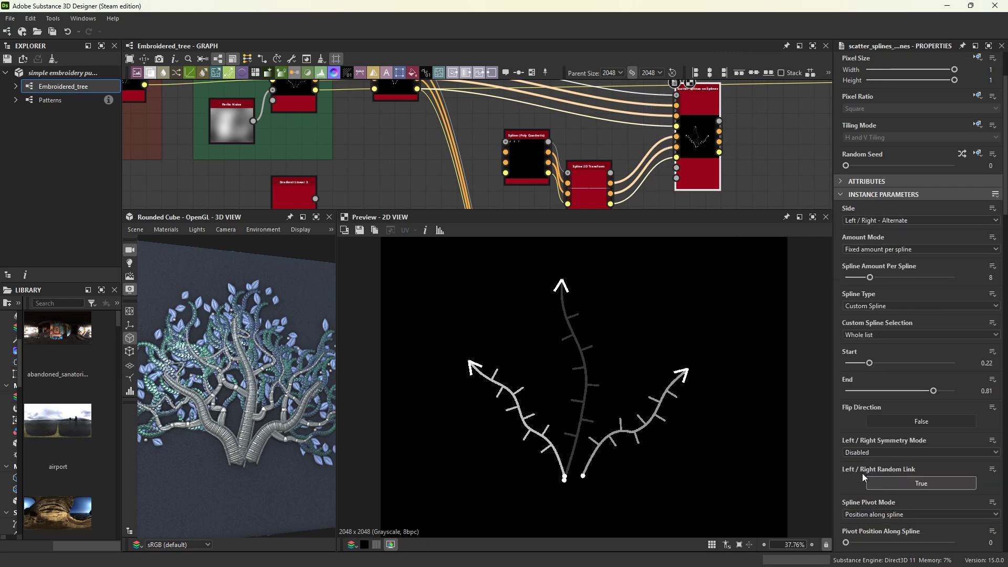
scroll(862, 473, "down", 1)
scroll(866, 465, "down", 1)
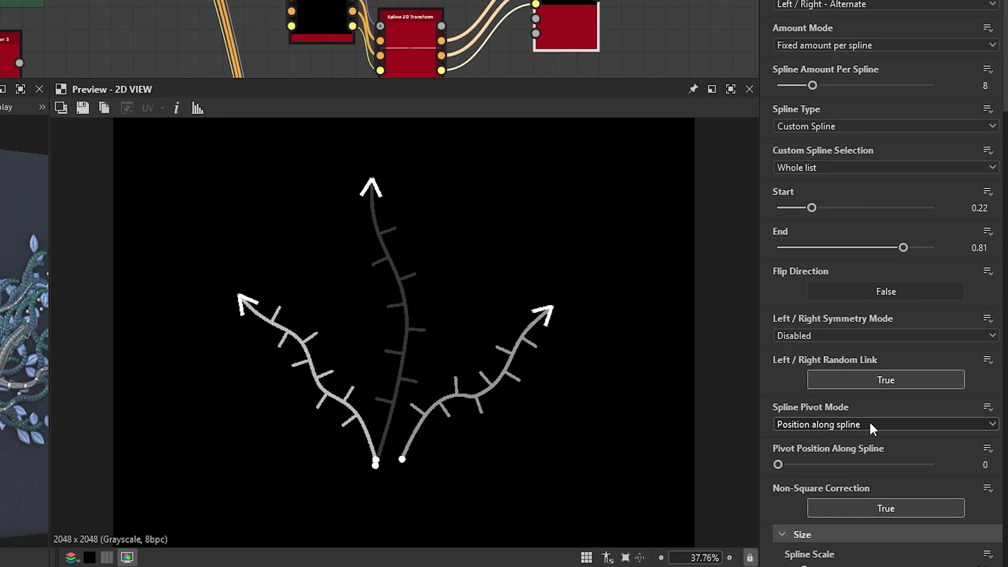
left_click(849, 424)
left_click(823, 446)
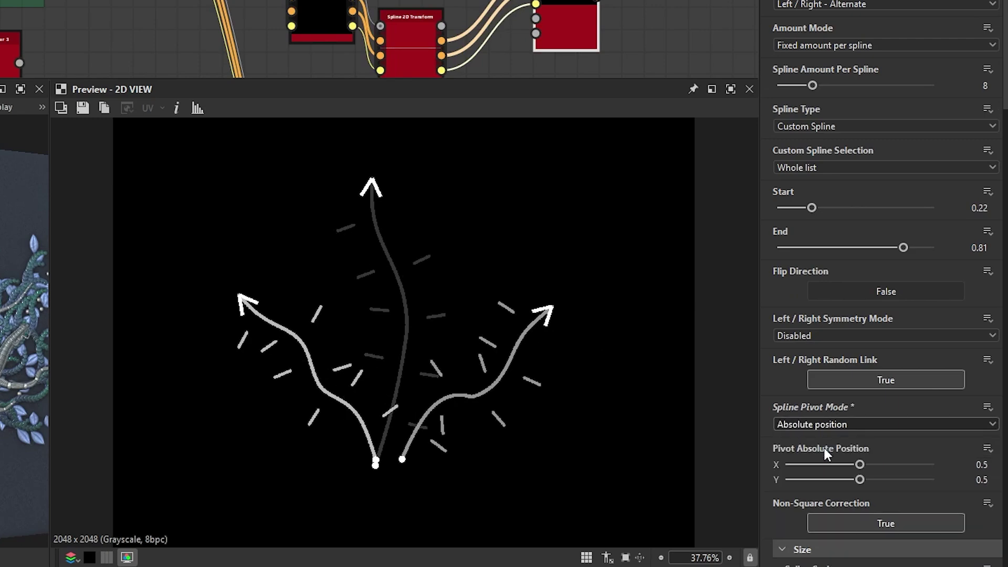
left_click(417, 41)
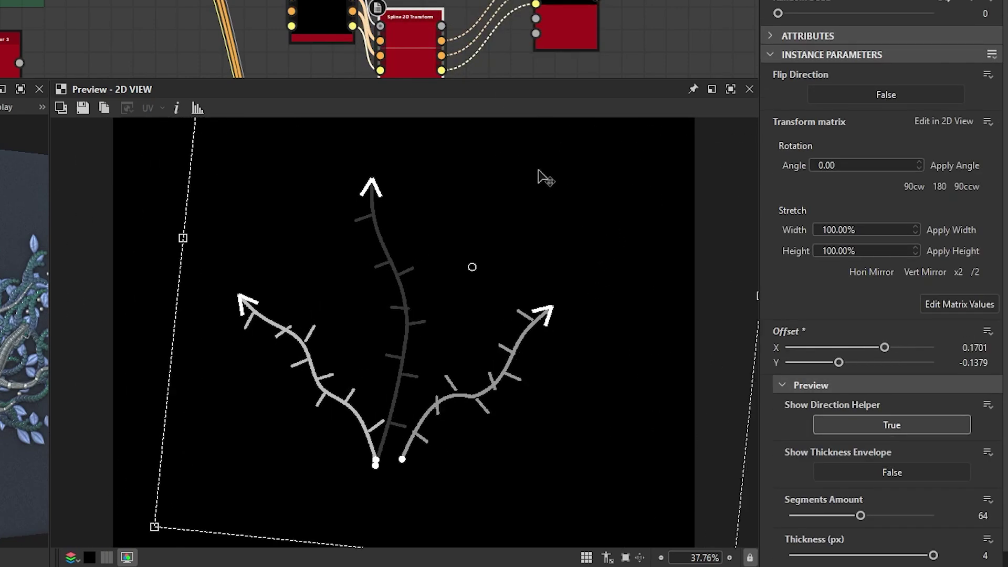
mouse_move(538, 170)
left_mouse_down()
mouse_move(387, 326)
mouse_move(443, 209)
mouse_move(412, 243)
left_mouse_up()
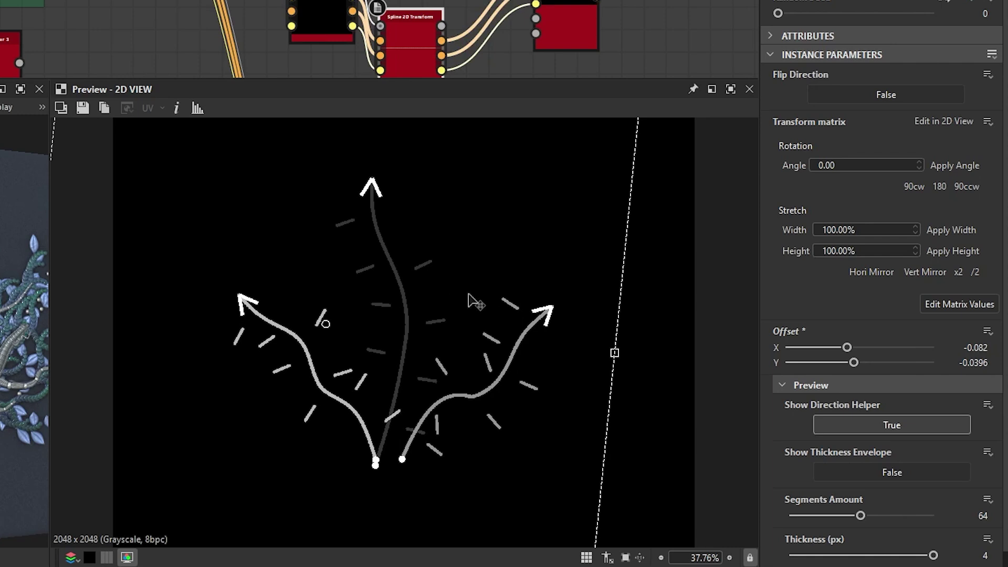
left_click(576, 34)
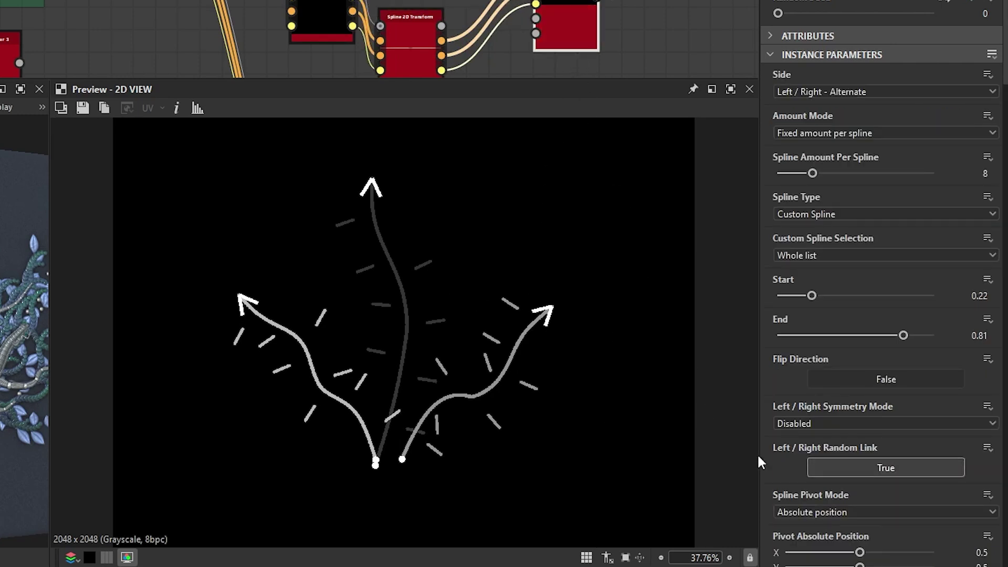
scroll(770, 457, "down", 2)
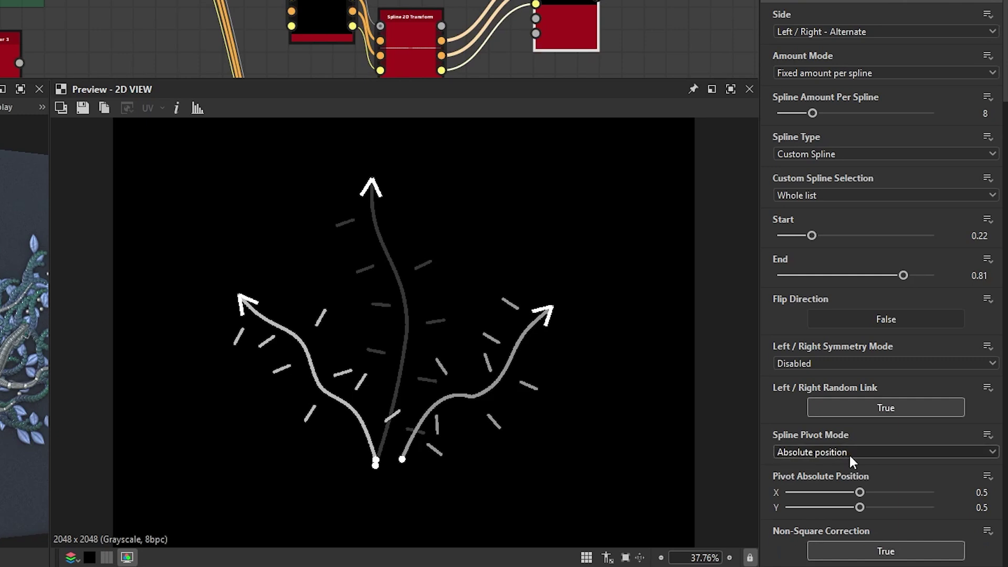
left_click(849, 455)
left_click(849, 464)
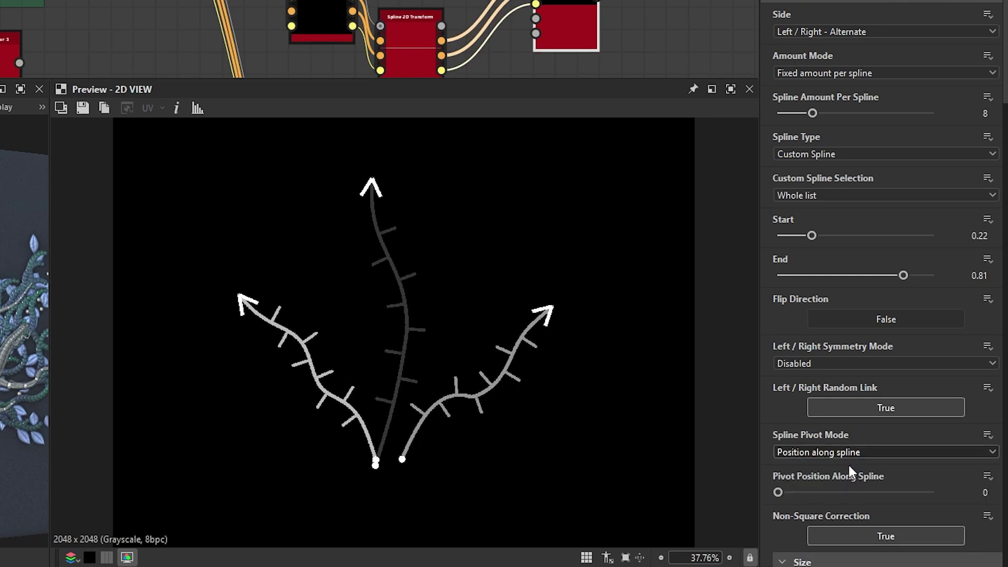
scroll(800, 467, "down", 1)
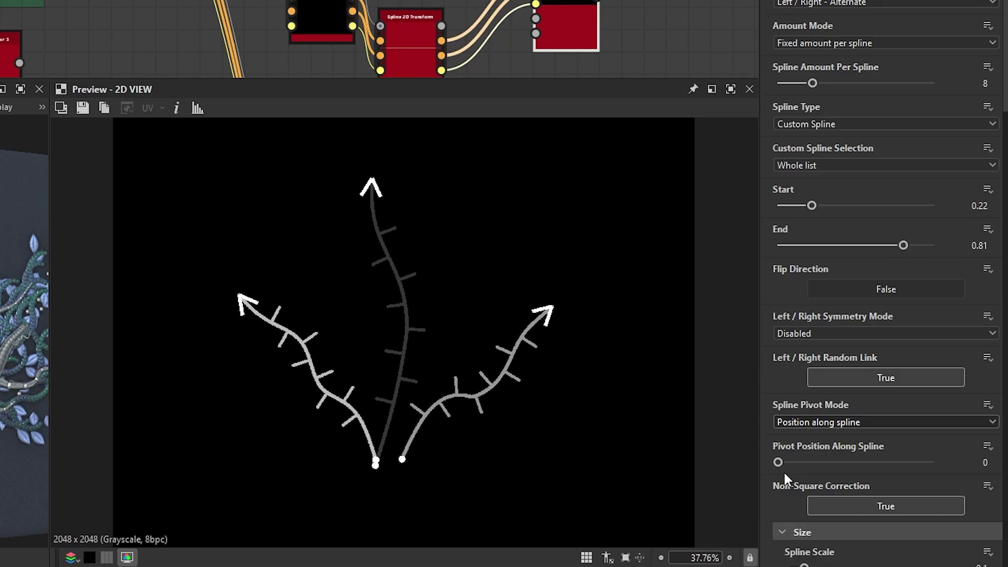
mouse_move(779, 462)
left_mouse_down()
mouse_move(917, 464)
mouse_move(724, 455)
left_mouse_up()
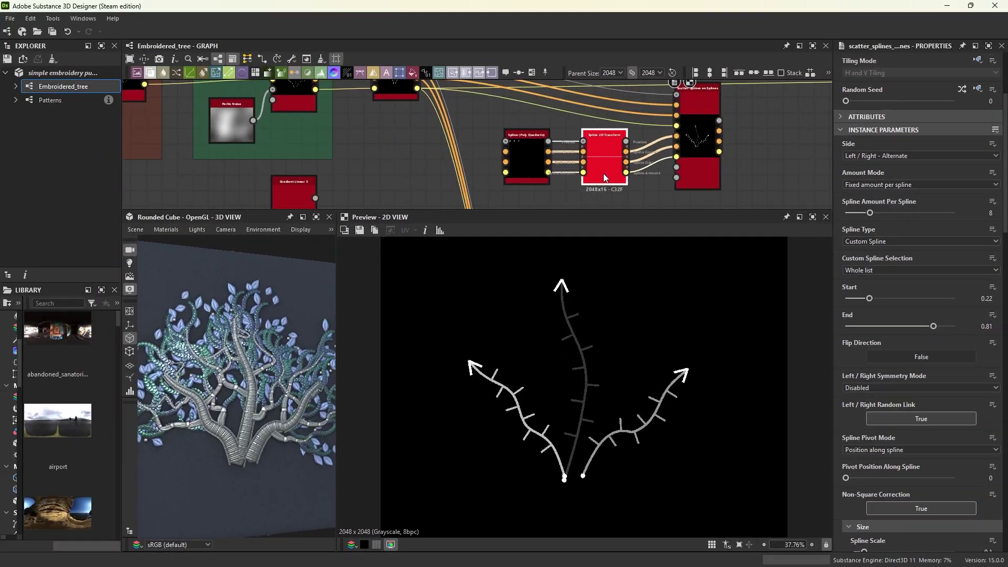
Drag the Poly Quadratic curve's points right and down to stretch it into a long curve
double_click(529, 164)
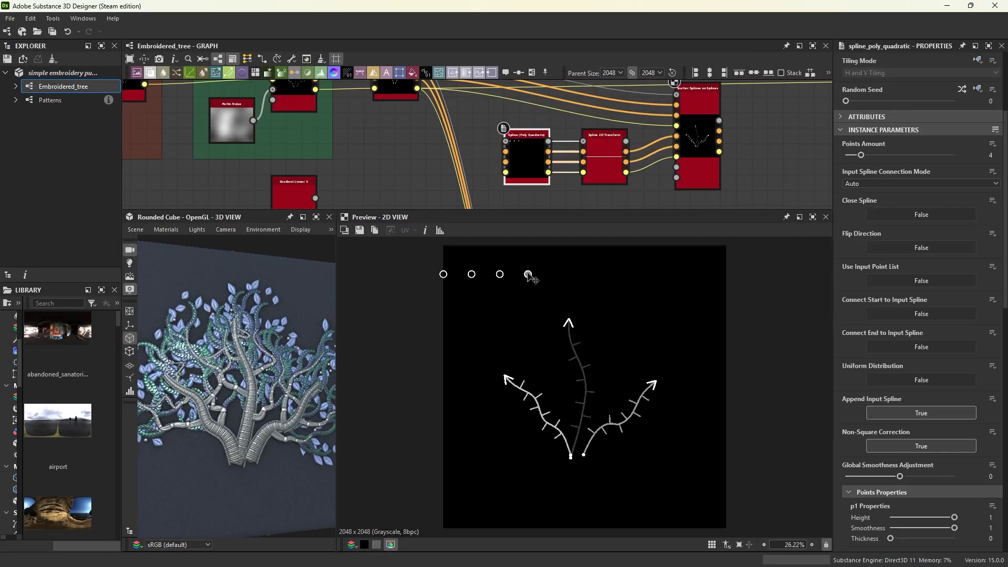
left_click_drag(528, 275, 681, 277)
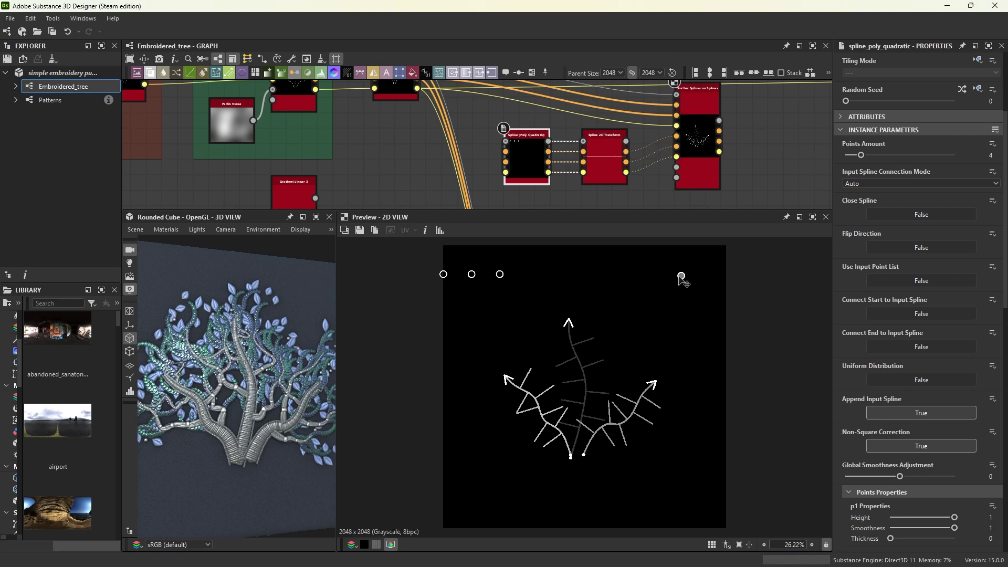
left_click_drag(500, 274, 600, 292)
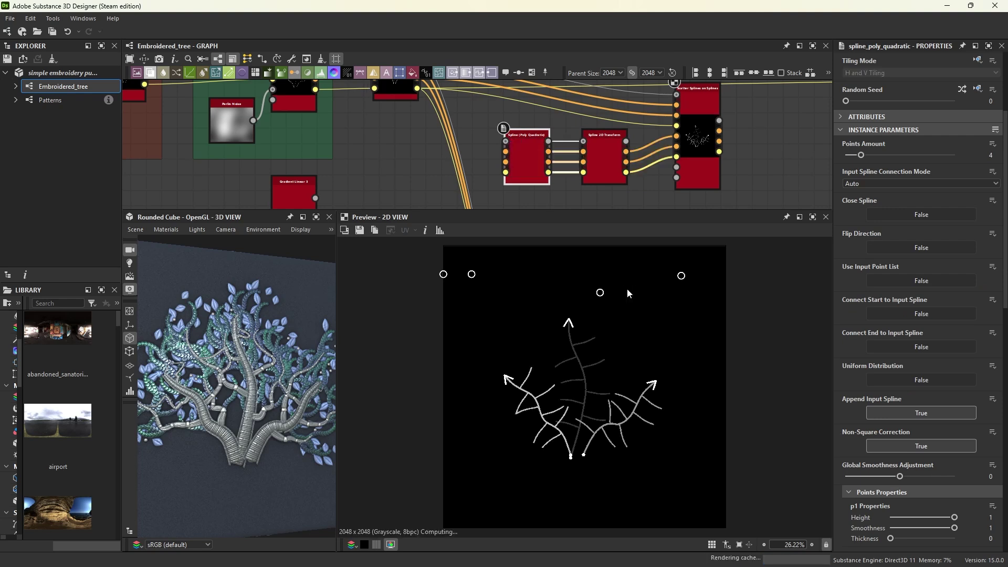
left_click_drag(681, 276, 685, 306)
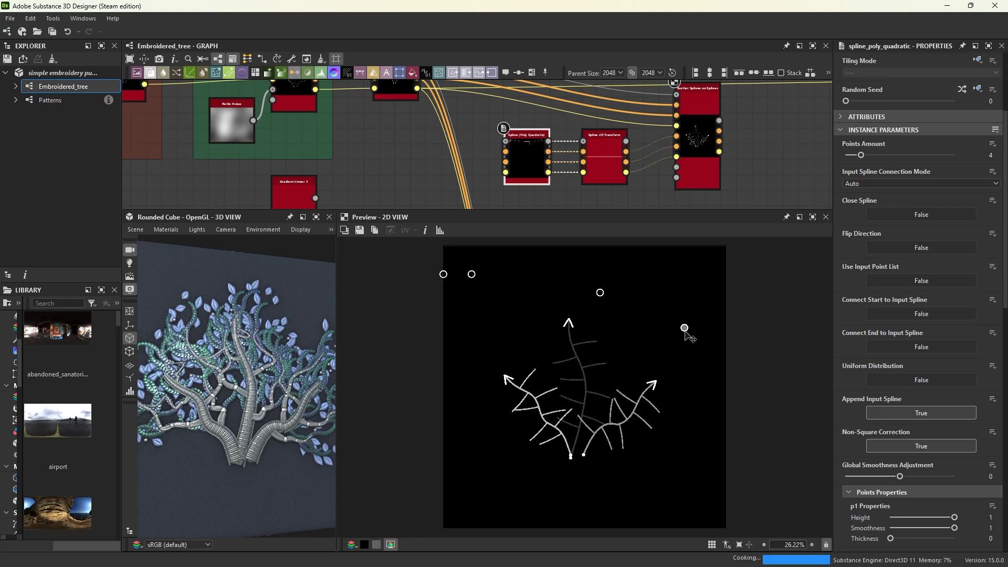
left_click_drag(684, 328, 677, 377)
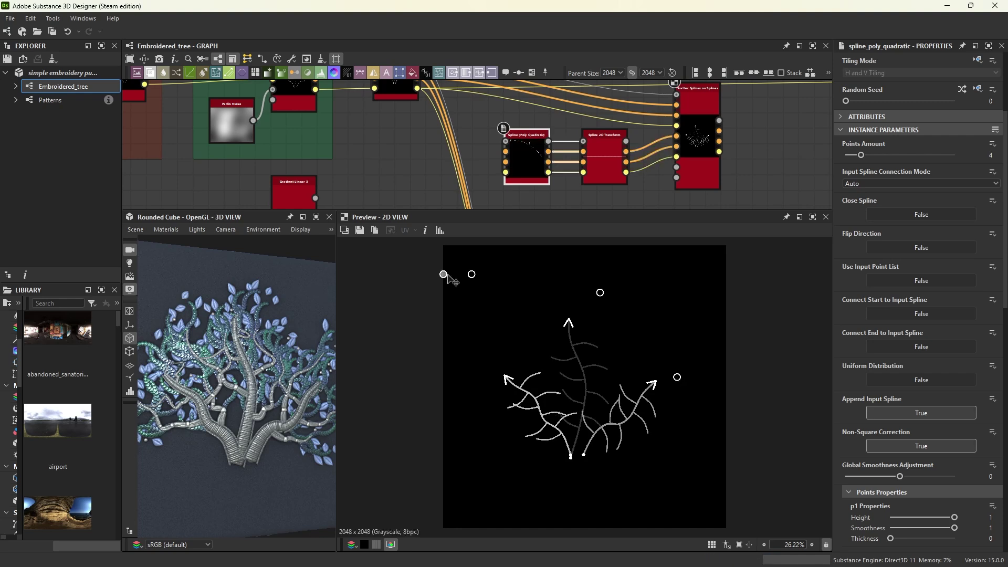
mouse_move(444, 274)
left_mouse_down()
mouse_move(475, 277)
mouse_move(435, 288)
mouse_move(484, 292)
mouse_move(456, 278)
left_mouse_up()
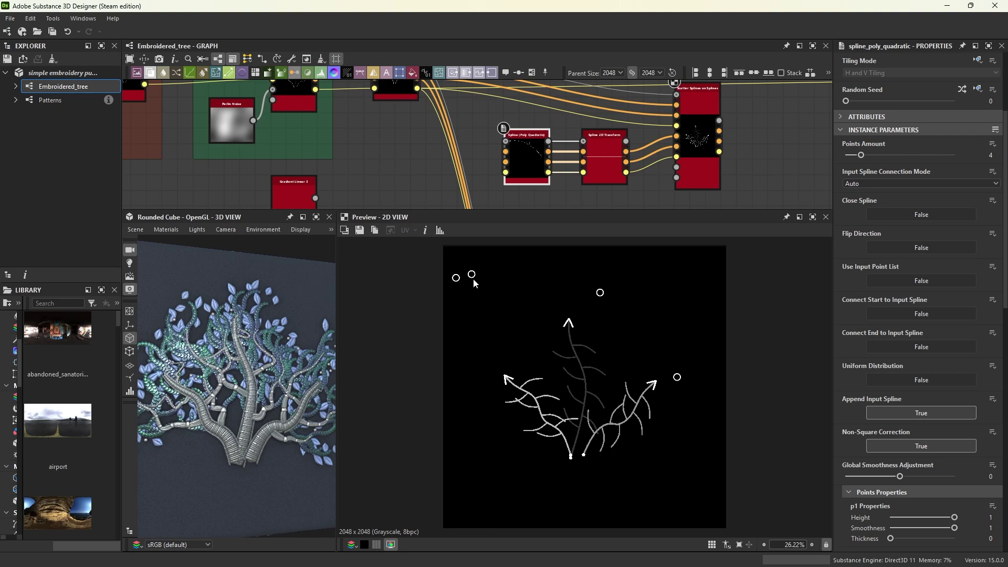
Zoom in and fine-tune the top and right curve points into long, curving twigs
scroll(521, 307, "up", 1)
scroll(521, 307, "up", 1)
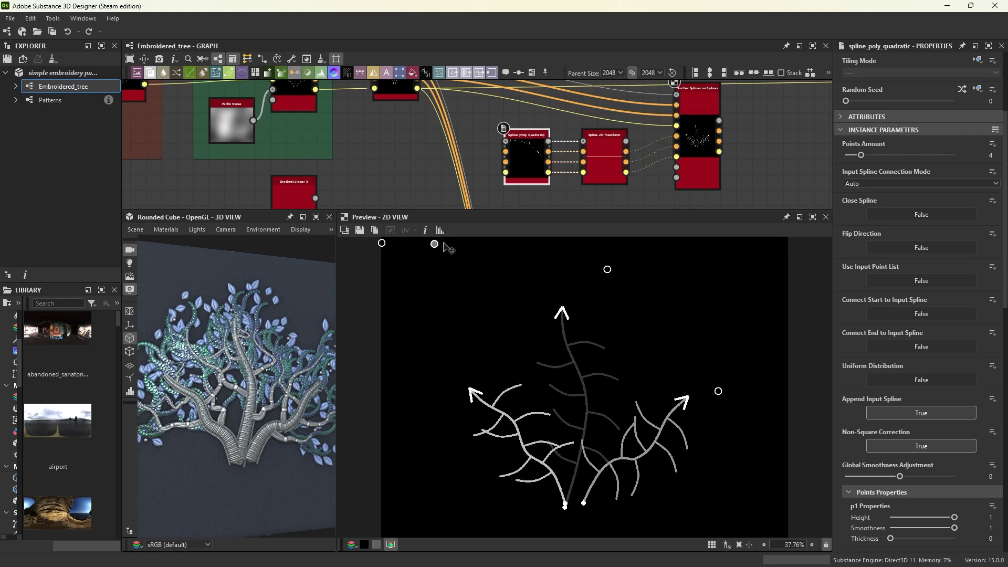
left_click_drag(444, 244, 455, 246)
left_click_drag(718, 391, 746, 420)
left_click_drag(608, 270, 649, 292)
left_click_drag(746, 420, 744, 437)
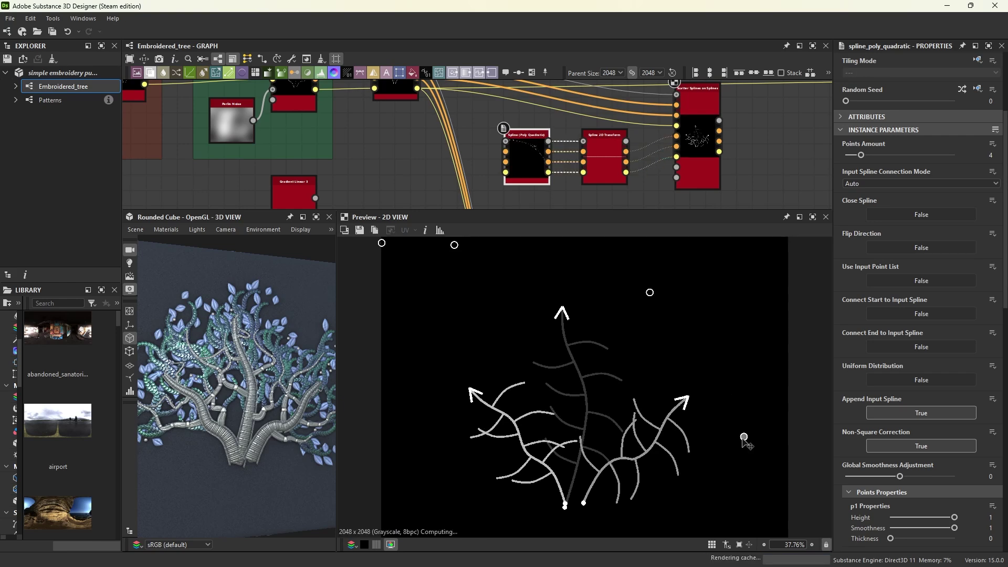
scroll(540, 427, "up", 3)
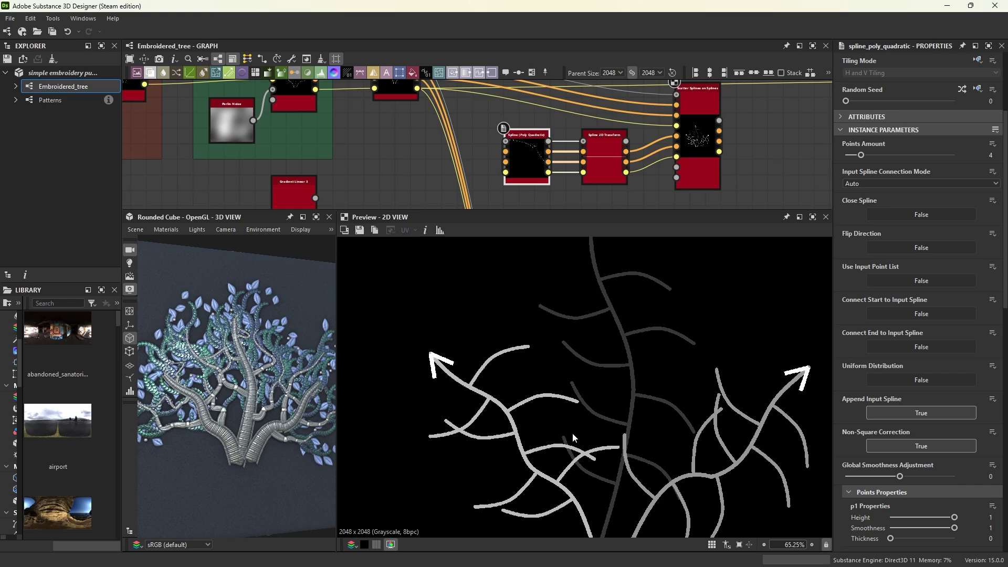
Set the twigs to Right Symmetry and raise Spline Scale Random to full
left_click(692, 173)
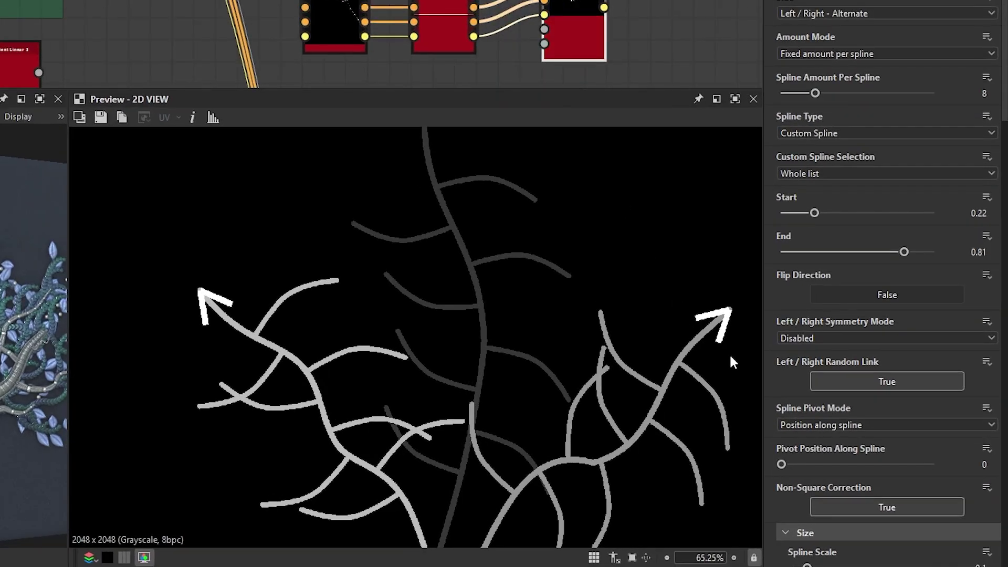
left_click(812, 339)
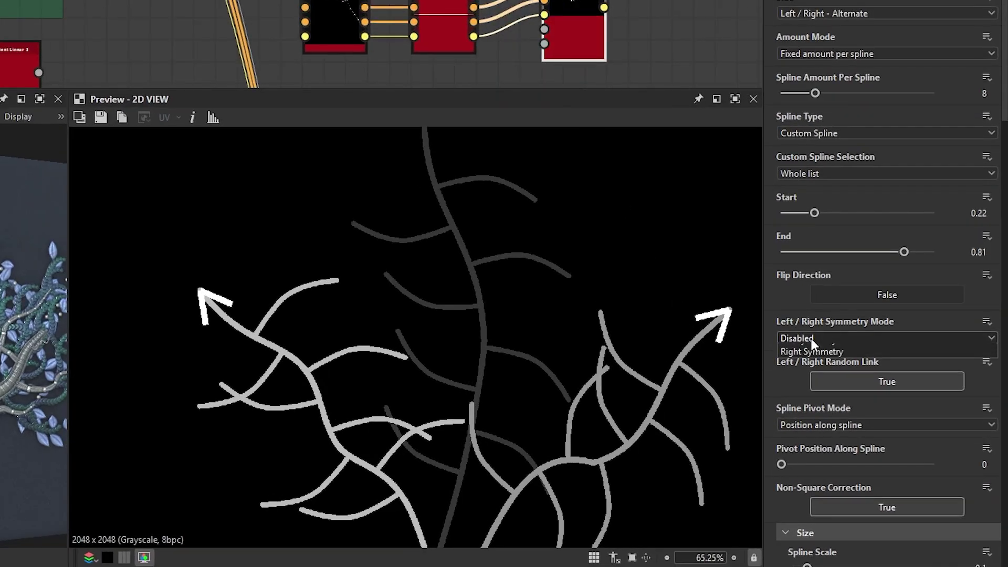
left_click(789, 370)
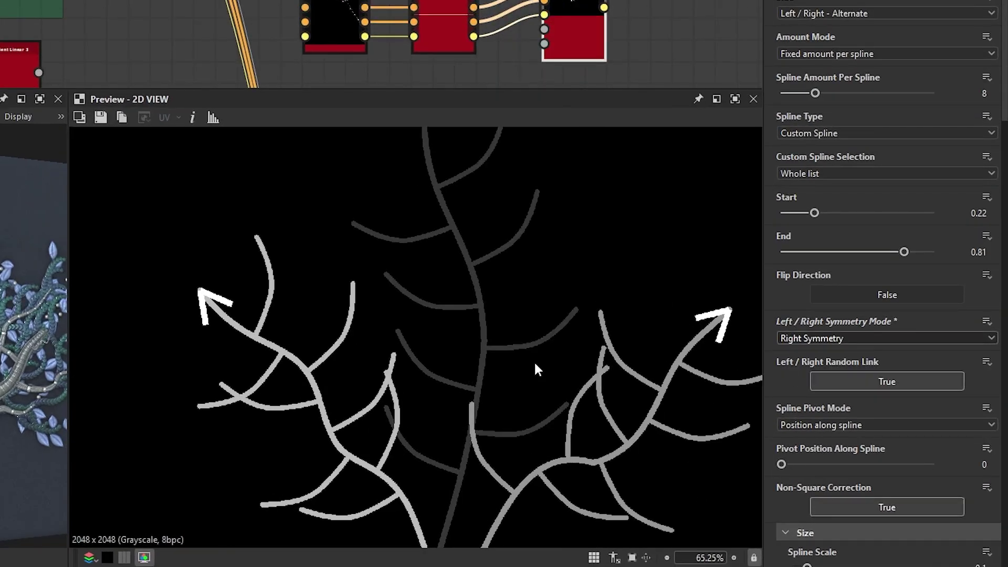
scroll(782, 378, "down", 3)
scroll(783, 378, "down", 2)
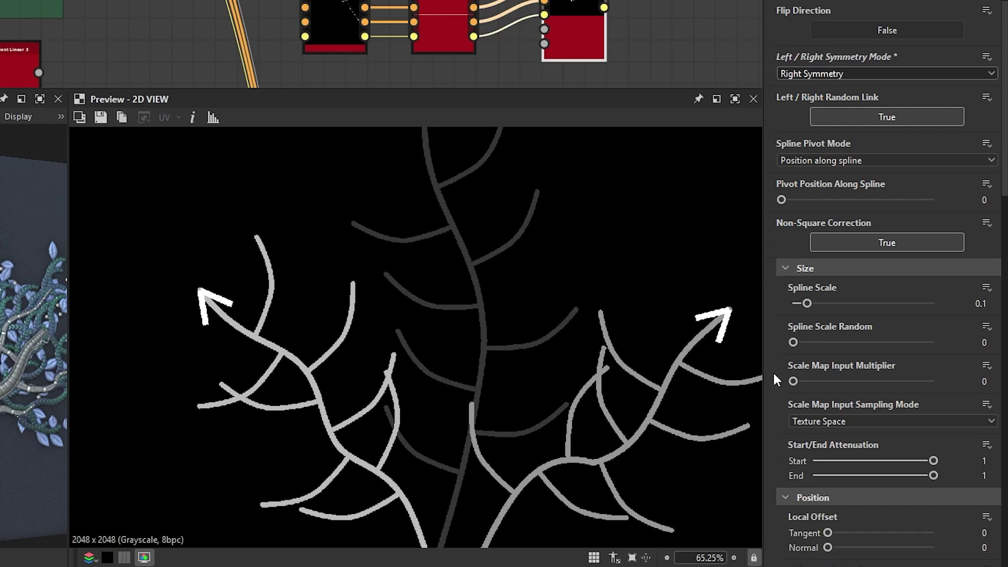
left_click_drag(808, 342, 941, 342)
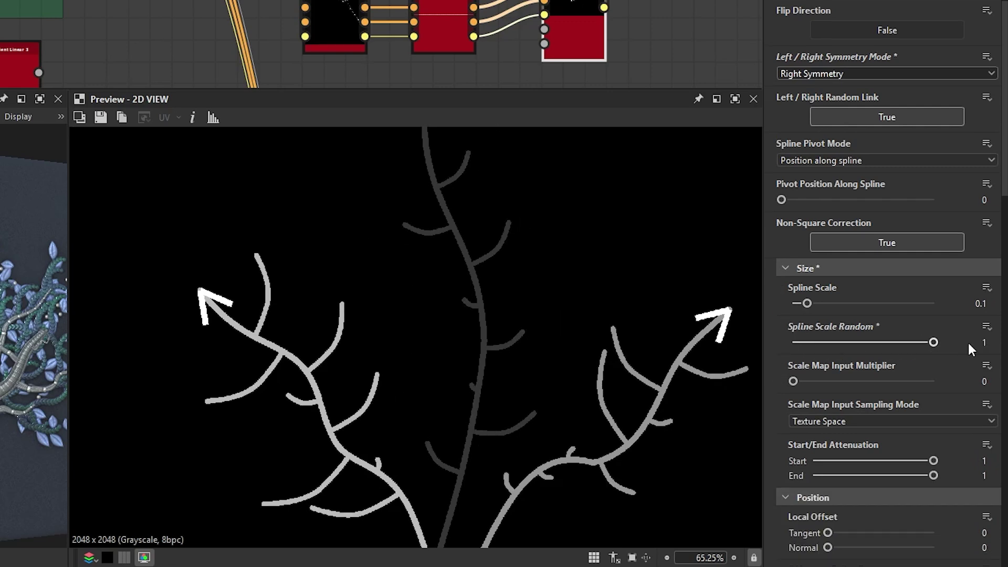
Drive twig scale with Gradient Linear 3, sampled Horizontal along spline, and raise Spline Scale
mouse_move(21, 79)
left_mouse_down()
mouse_move(430, 81)
mouse_move(545, 14)
left_mouse_up()
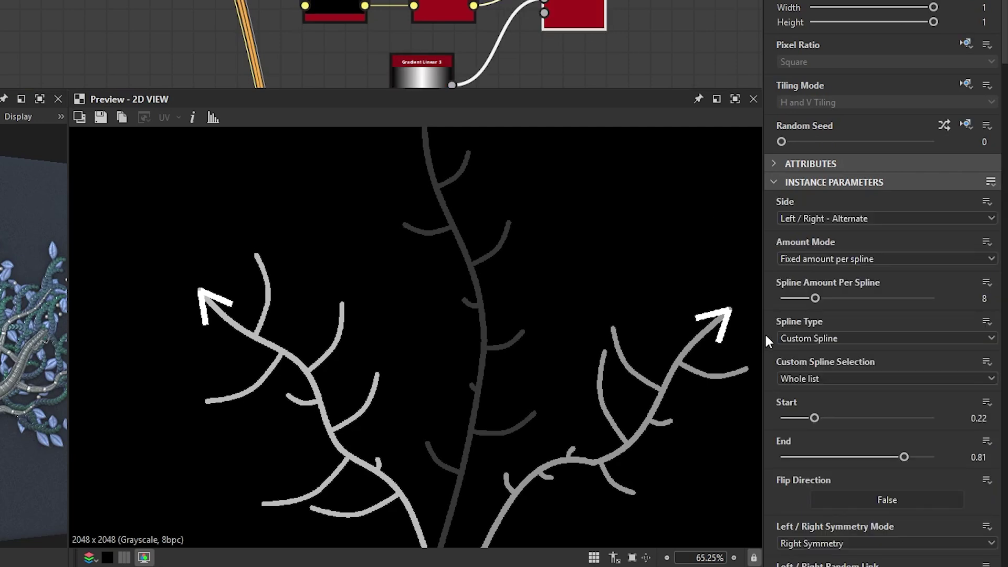
scroll(765, 336, "down", 5)
left_click(819, 333)
left_click(823, 357)
left_click_drag(793, 293, 985, 294)
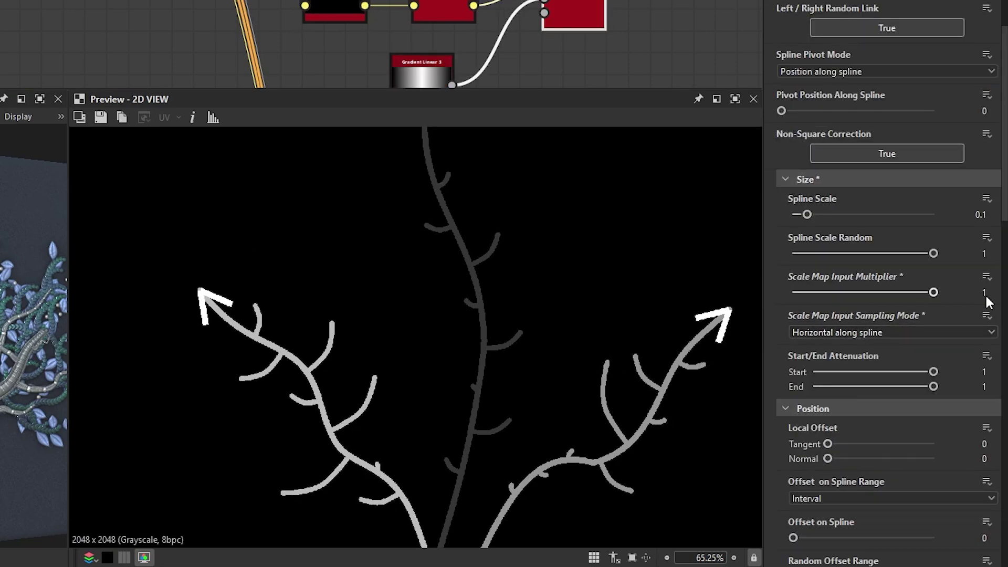
mouse_move(808, 214)
left_mouse_down()
mouse_move(833, 214)
mouse_move(822, 215)
left_mouse_up()
Reduce the twig size and its randomness slightly
left_click_drag(934, 253, 879, 253)
middle_click_drag(621, 289, 613, 277)
left_click_drag(822, 214, 818, 214)
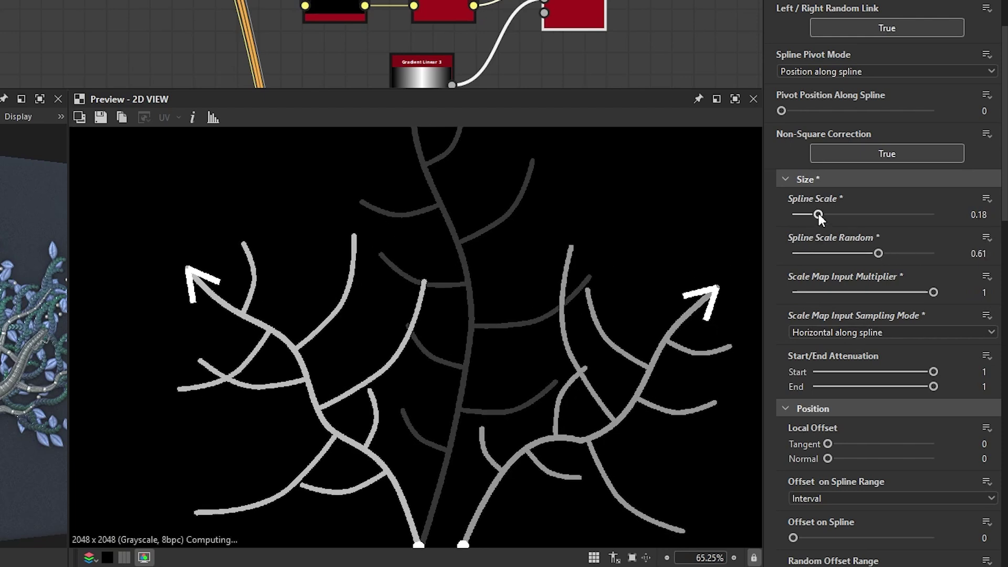
scroll(562, 288, "down", 1)
middle_click_drag(563, 287, 542, 294)
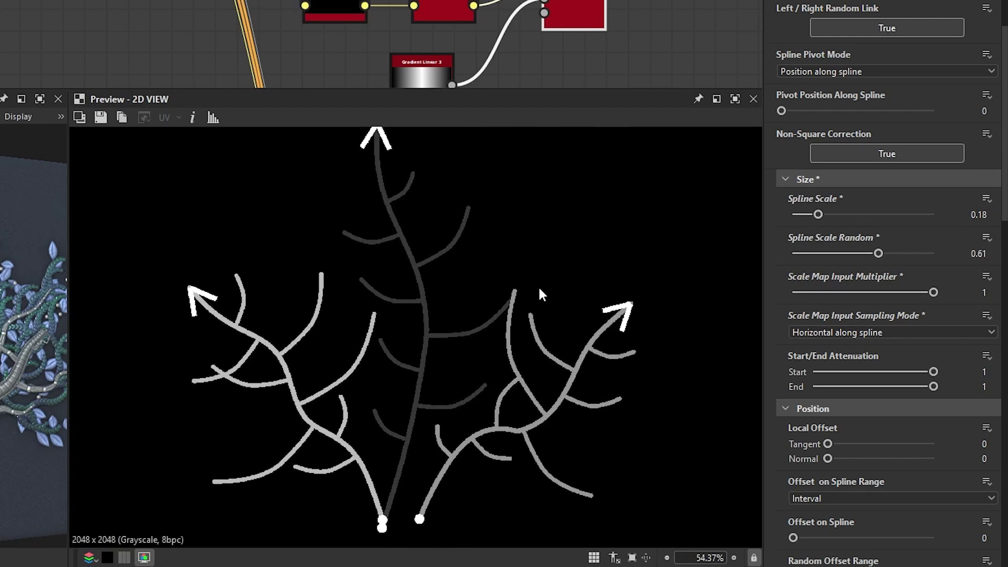
scroll(772, 383, "down", 5)
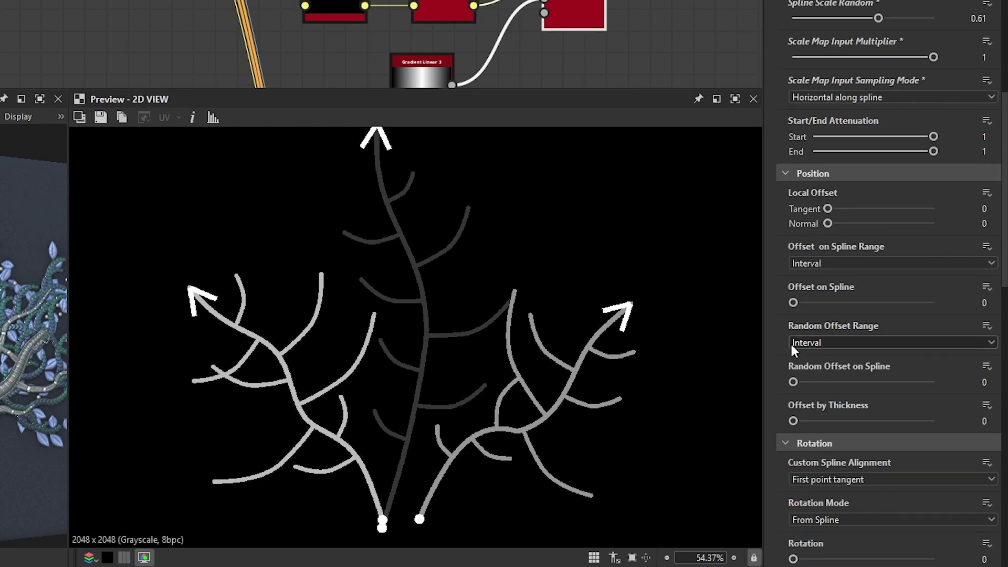
Shift and randomise twig positions along branches and set Offset by Thickness to 0.09
mouse_move(792, 302)
left_mouse_down()
mouse_move(883, 302)
mouse_move(847, 303)
left_mouse_up()
left_click_drag(793, 381, 940, 388)
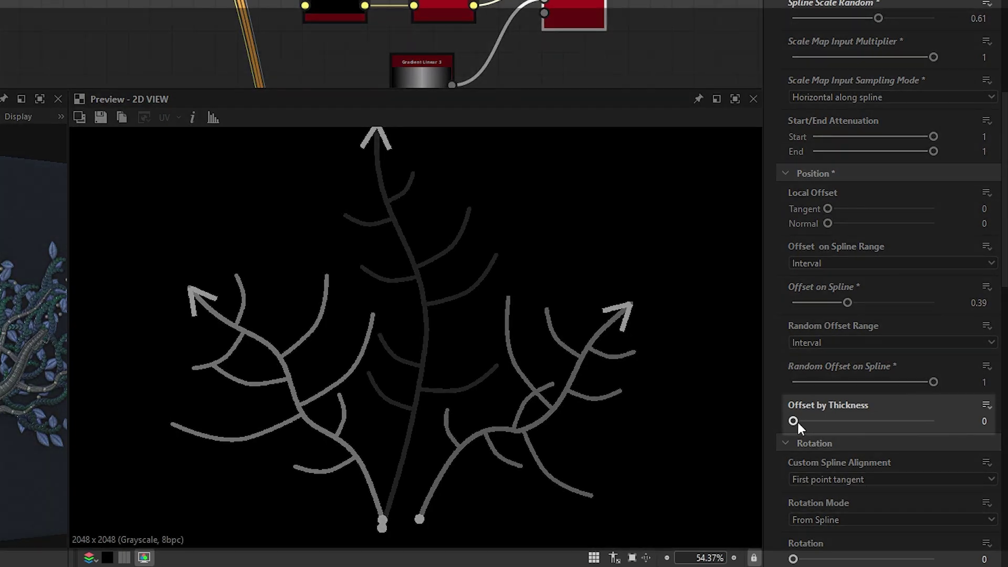
left_click_drag(798, 422, 808, 424)
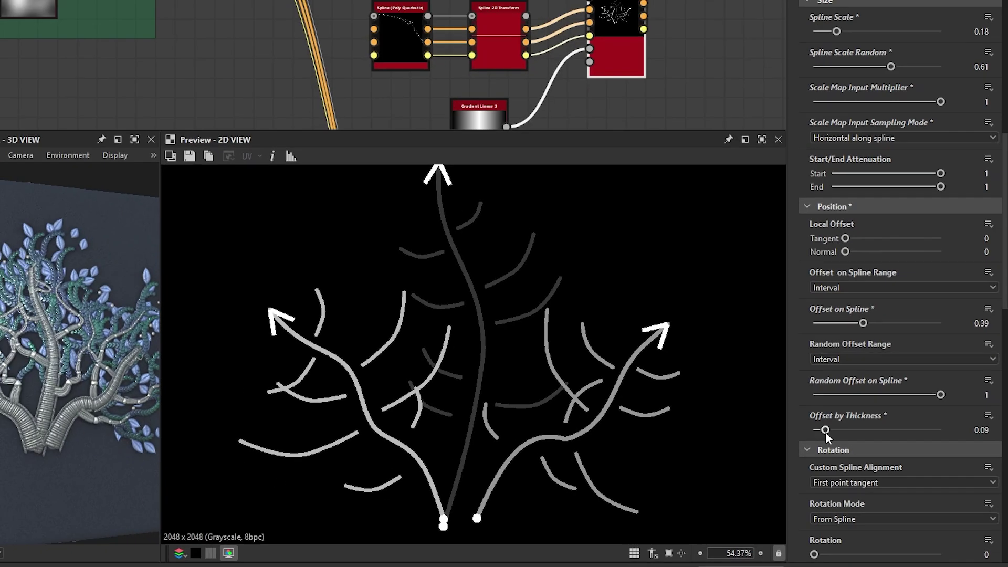
scroll(469, 160, "down", 2)
Preview the scatter_on_spline_grayscale output as the rendered grayscale tree
scroll(468, 161, "down", 2)
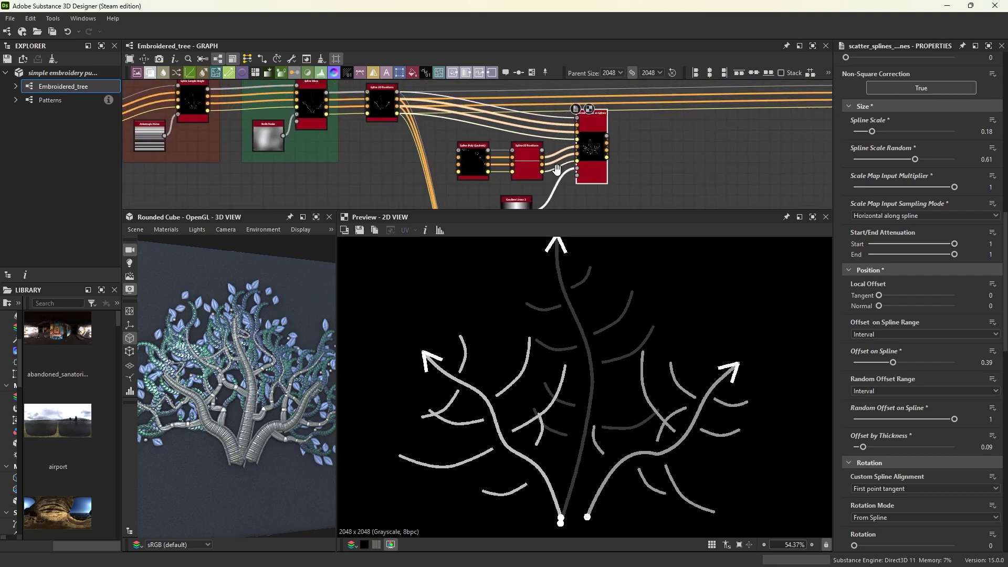
scroll(468, 161, "down", 1)
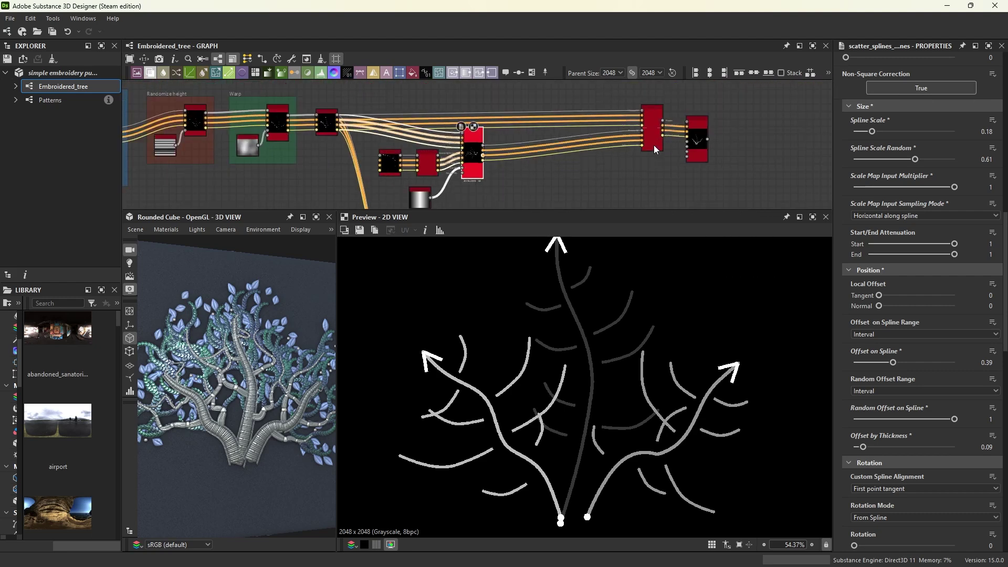
left_click(696, 146)
double_click(696, 145)
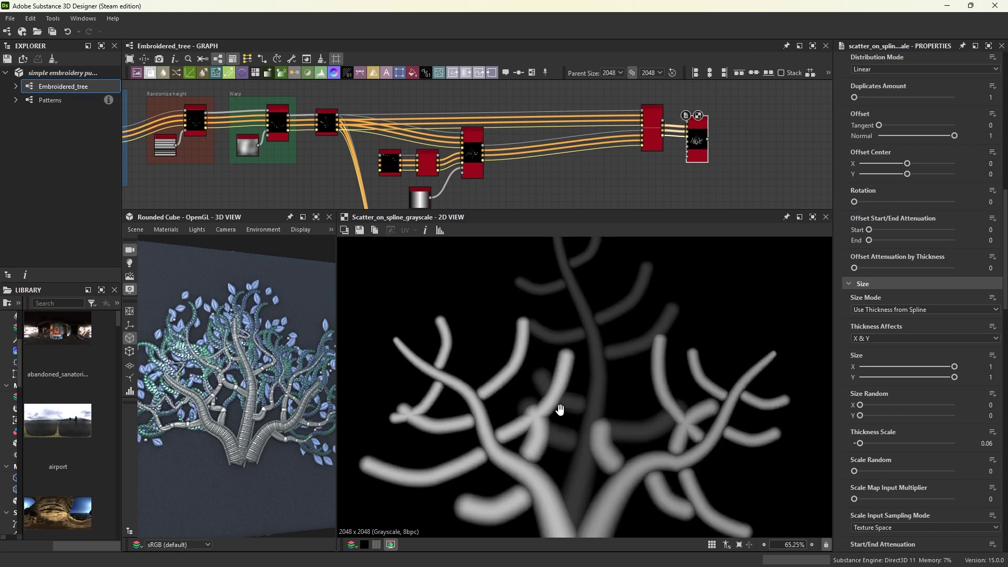
scroll(592, 378, "up", 3)
Lower scatter_splines Offset by Thickness to 0.05 and inspect the thickness sampling settings
left_click(527, 149)
left_click_drag(910, 447, 859, 445)
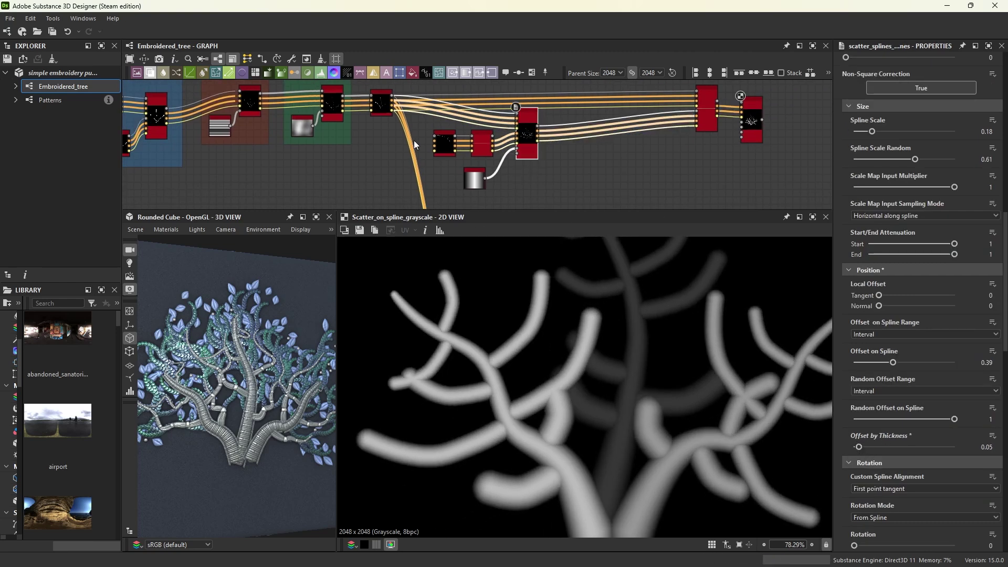
left_click(243, 117)
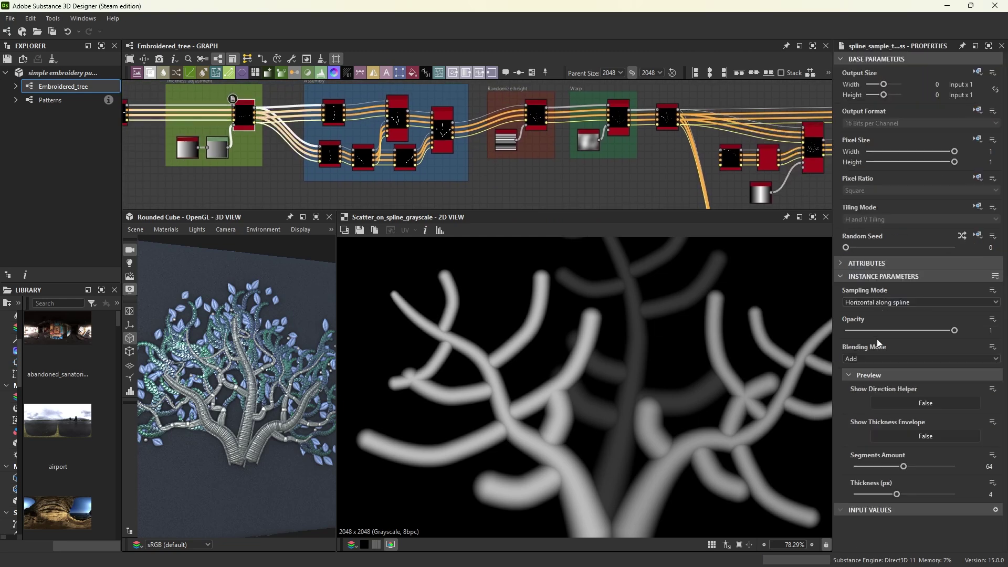
left_click_drag(878, 330, 990, 332)
middle_click_drag(756, 185, 497, 182)
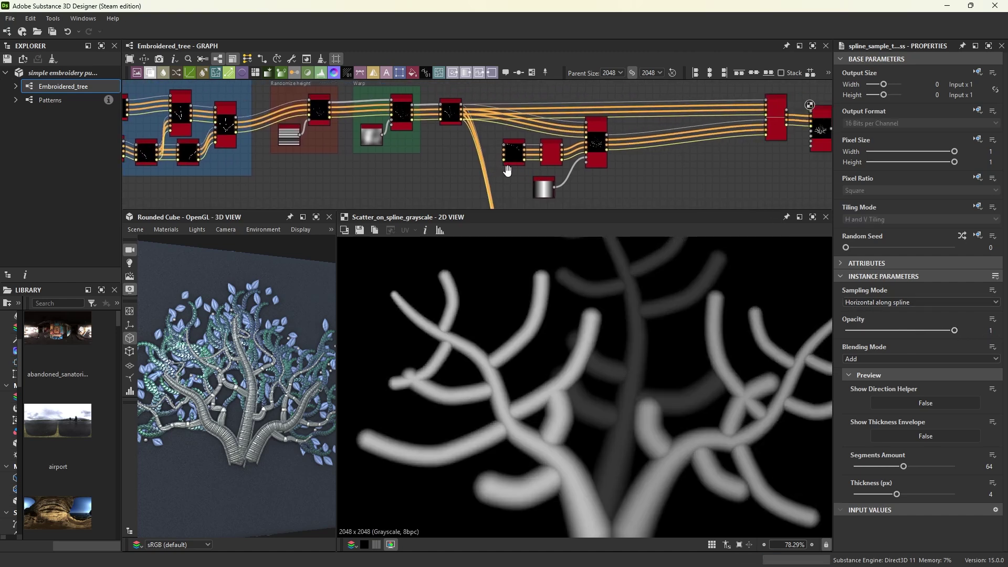
Select the secondary-branch scatter_splines node and scroll through its properties
left_click(554, 141)
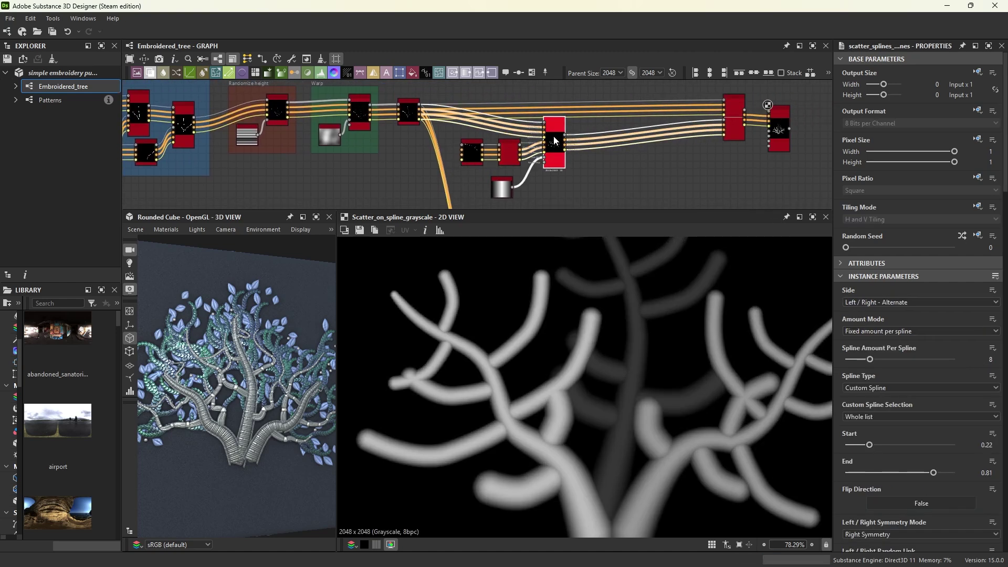
scroll(1007, 178, "down", 4)
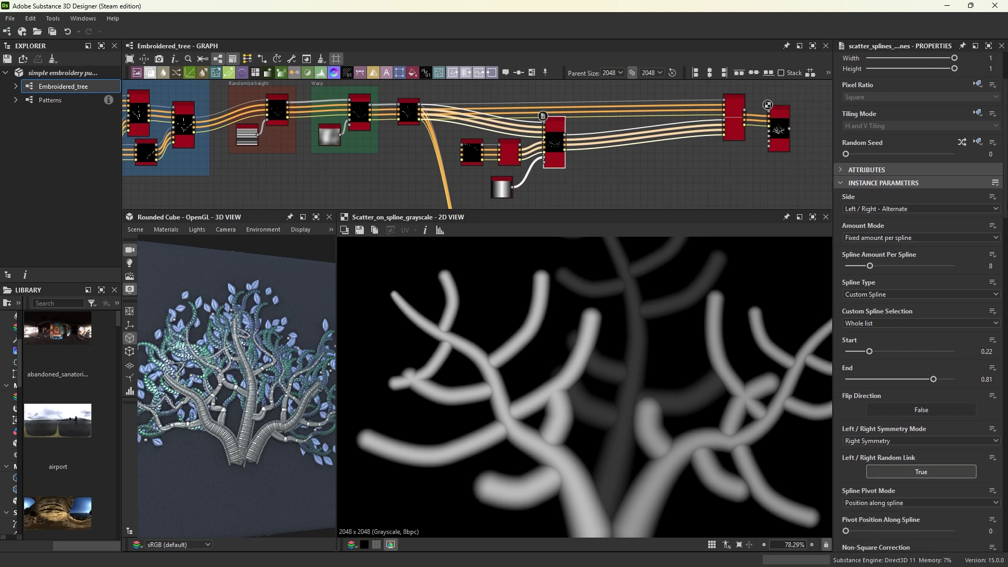
scroll(1006, 177, "down", 3)
scroll(1006, 177, "down", 1)
scroll(1006, 177, "down", 4)
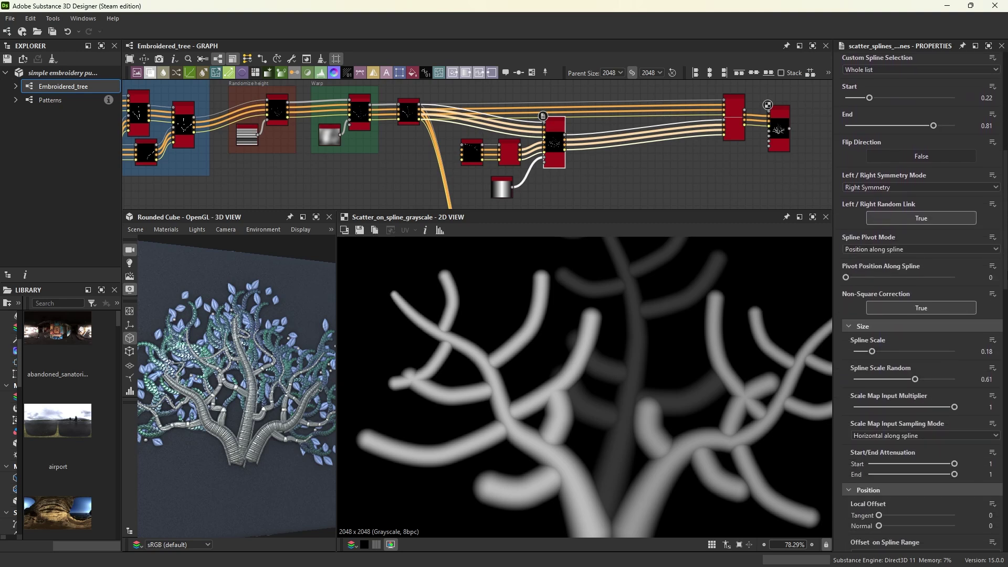
scroll(1006, 177, "down", 4)
scroll(1006, 178, "down", 5)
scroll(1006, 177, "down", 4)
scroll(1007, 177, "down", 1)
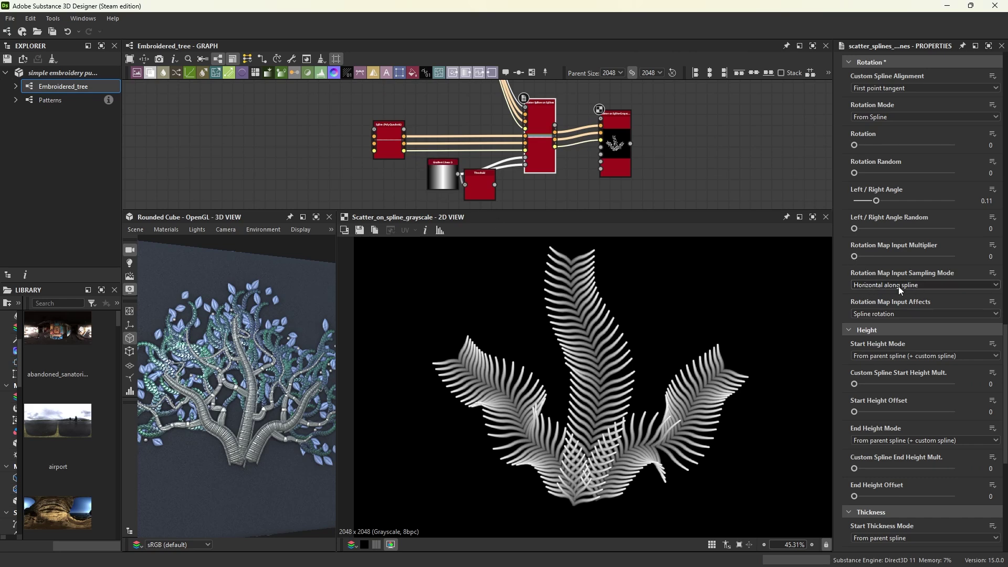
Adjust the rotation map and raise the Threshold node to 0.64
mouse_move(858, 256)
left_mouse_down()
mouse_move(927, 269)
mouse_move(906, 268)
left_mouse_up()
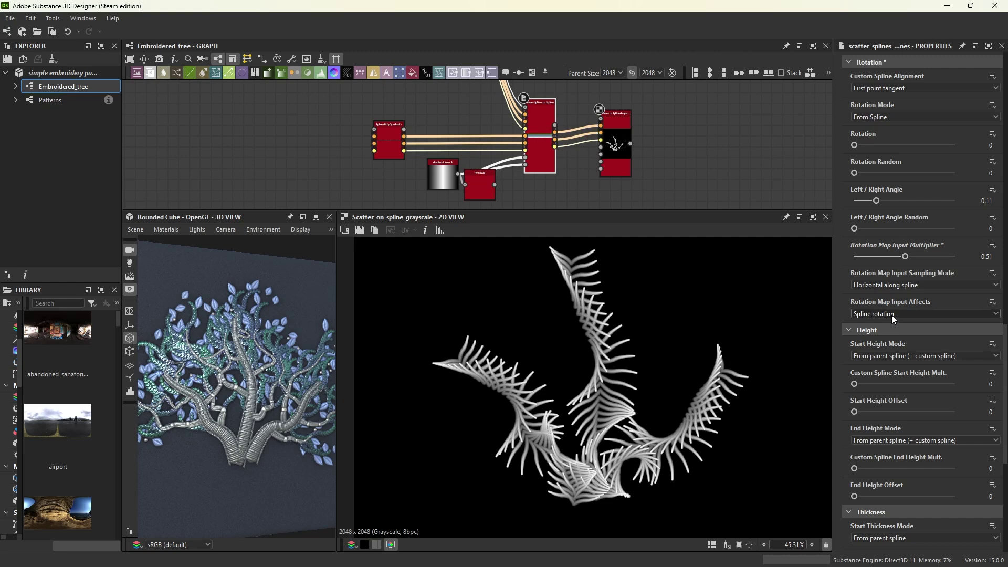
left_click_drag(491, 189, 498, 178)
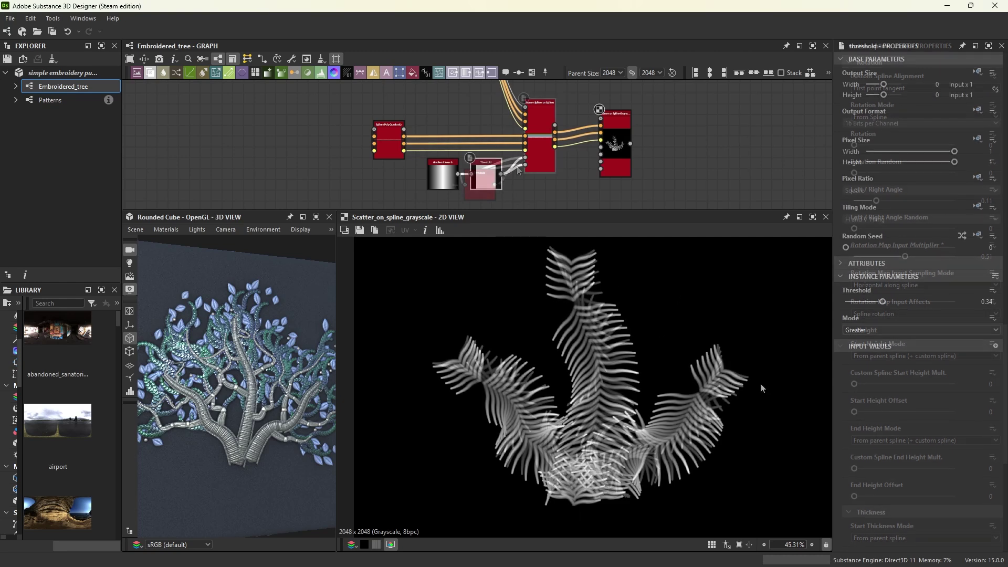
mouse_move(886, 302)
left_mouse_down()
mouse_move(869, 304)
mouse_move(941, 319)
mouse_move(885, 332)
mouse_move(915, 329)
left_mouse_up()
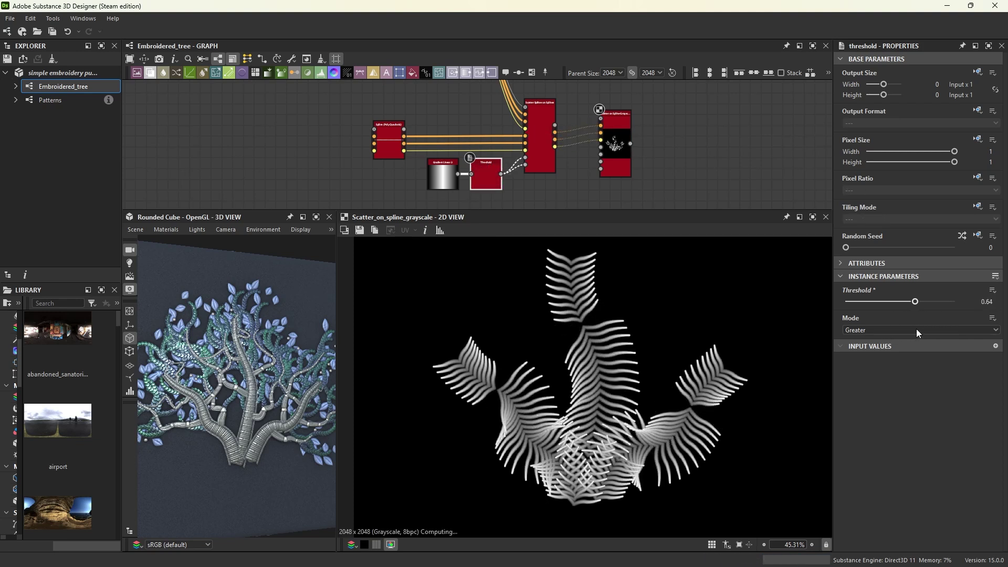
Set Rotation Map Input Affects to Left / Right angle with multiplier about 0.74
left_click(547, 169)
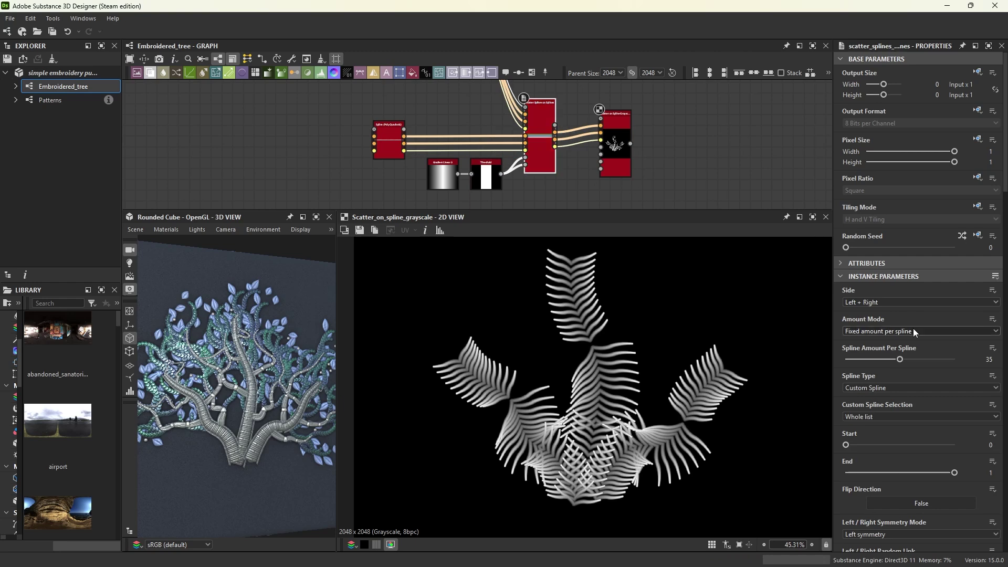
scroll(916, 331, "down", 5)
scroll(916, 331, "down", 5)
left_click(913, 282)
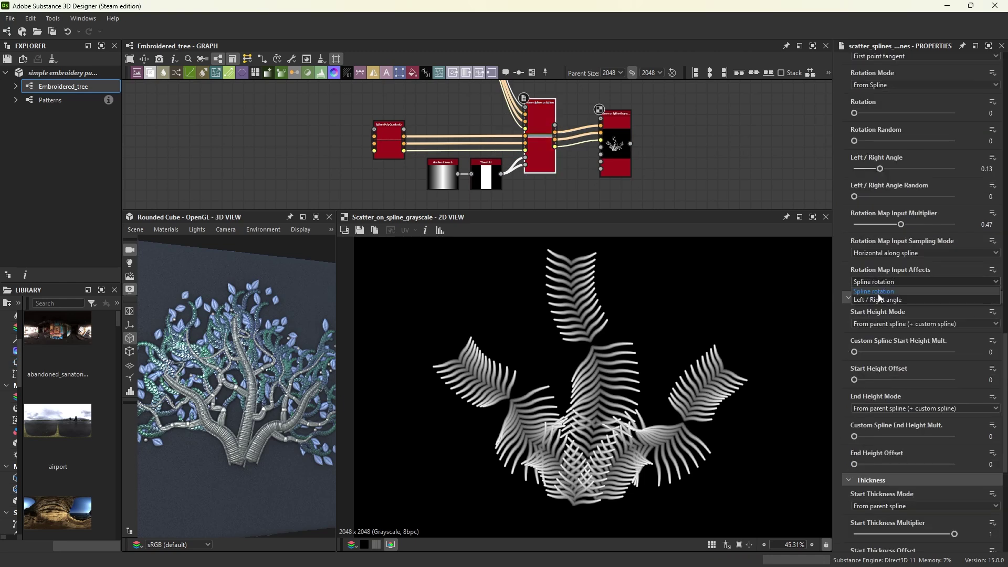
left_click(874, 297)
left_click_drag(901, 224, 933, 226)
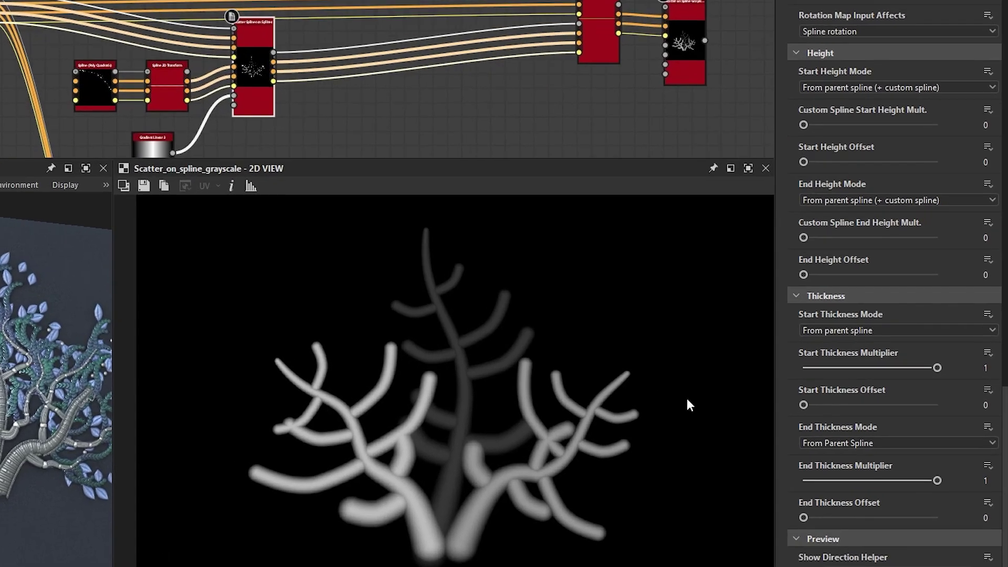
Experiment with the secondary branches' start height and custom start height multiplier values
scroll(386, 386, "up", 2)
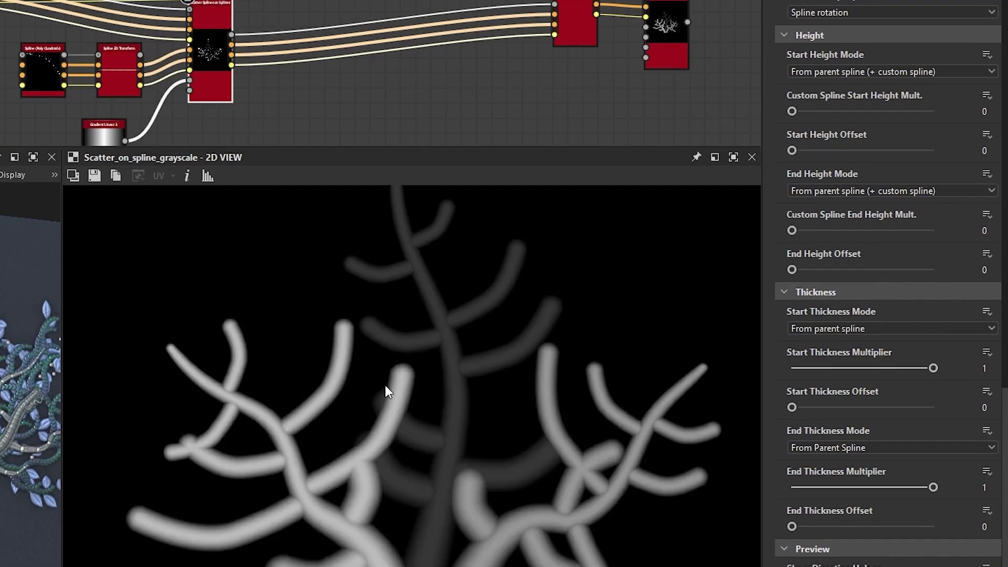
scroll(383, 301, "up", 2)
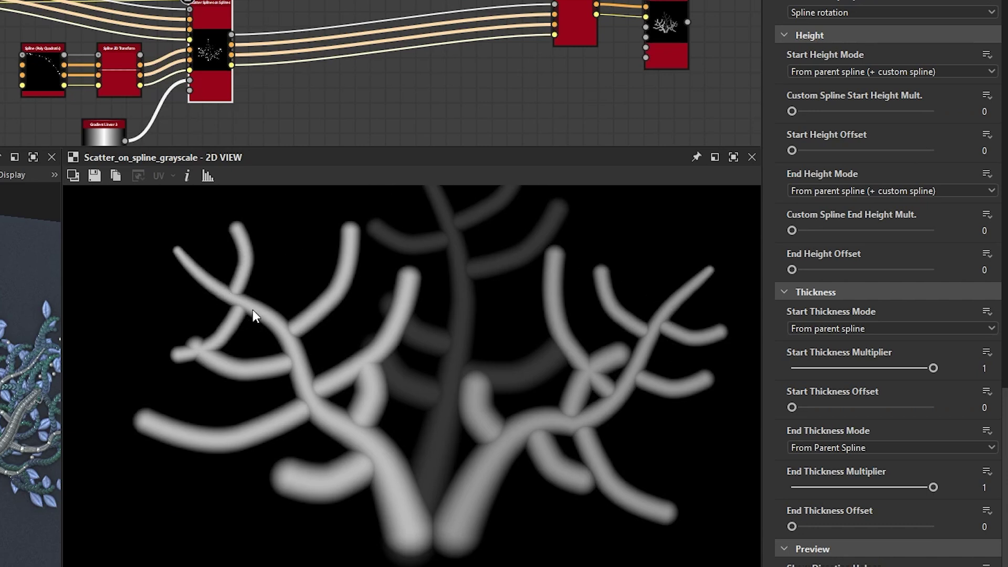
middle_click_drag(361, 410, 345, 421)
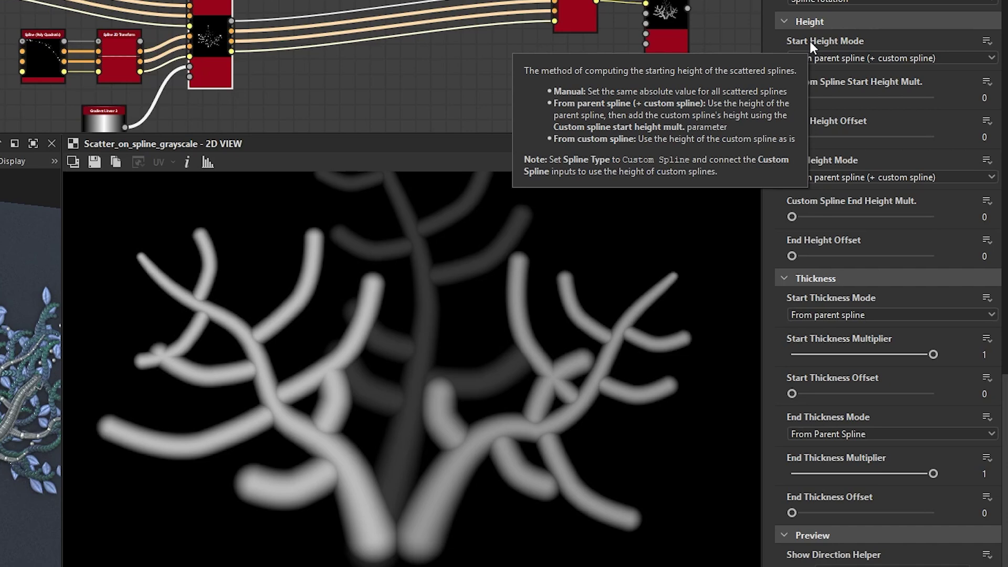
left_click_drag(795, 101, 935, 106)
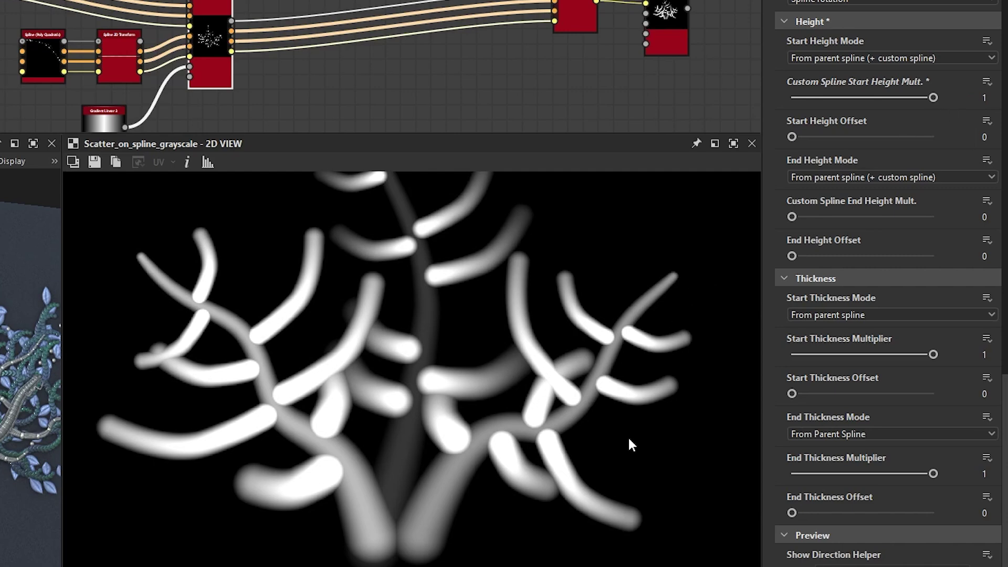
scroll(628, 439, "up", 2)
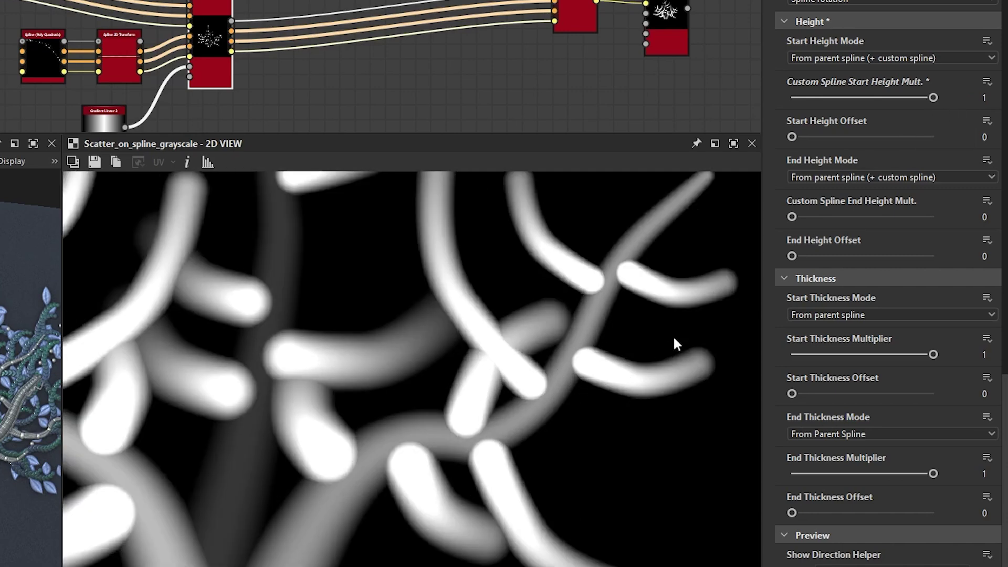
mouse_move(931, 98)
left_mouse_down()
mouse_move(877, 97)
mouse_move(972, 105)
left_mouse_up()
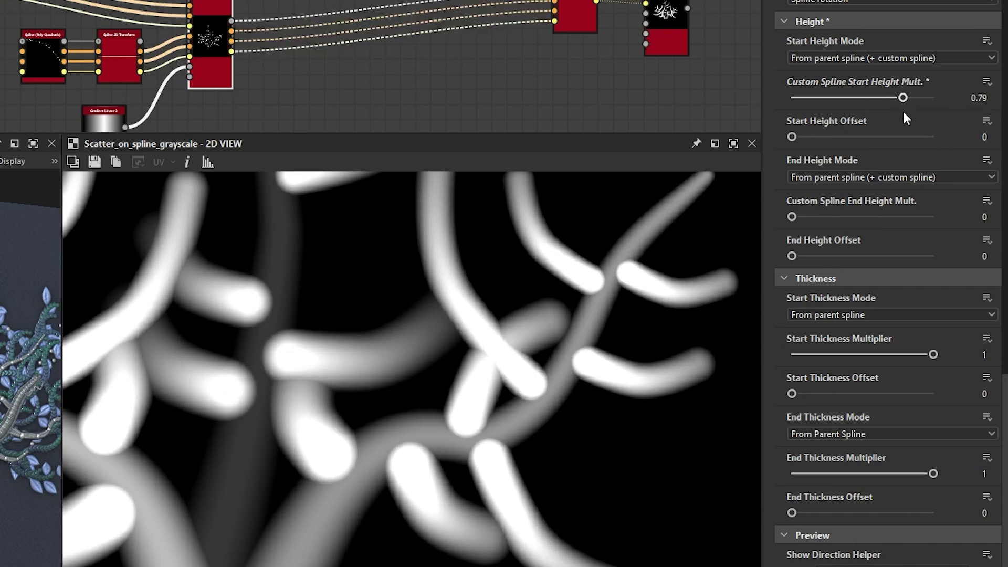
mouse_move(904, 112)
left_mouse_down()
mouse_move(820, 125)
mouse_move(856, 122)
mouse_move(842, 120)
left_mouse_up()
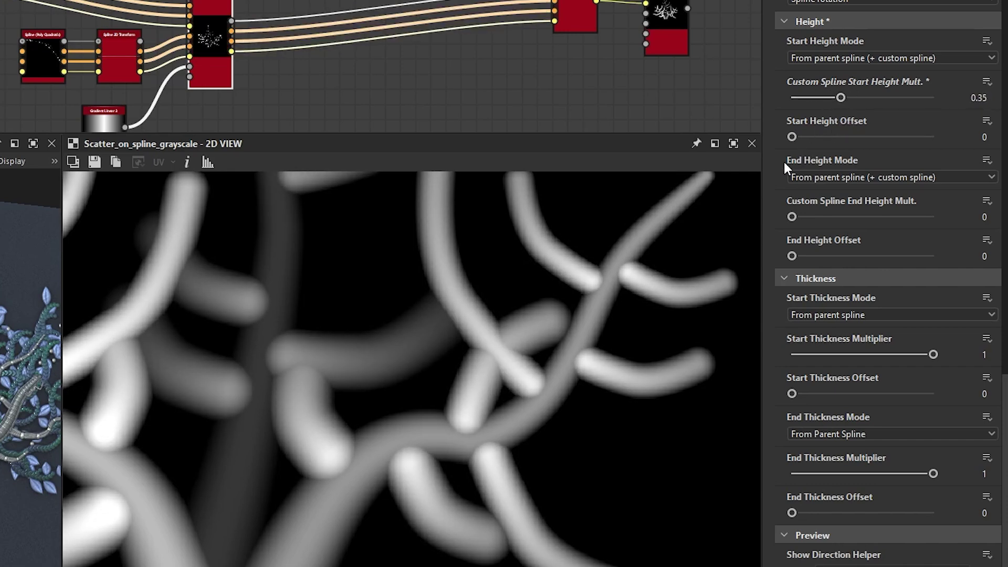
mouse_move(798, 135)
left_mouse_down()
mouse_move(876, 131)
mouse_move(771, 132)
left_mouse_up()
Try fixed and custom-spline start heights, then use From parent spline (+ custom spline) at 0.56
left_click(820, 56)
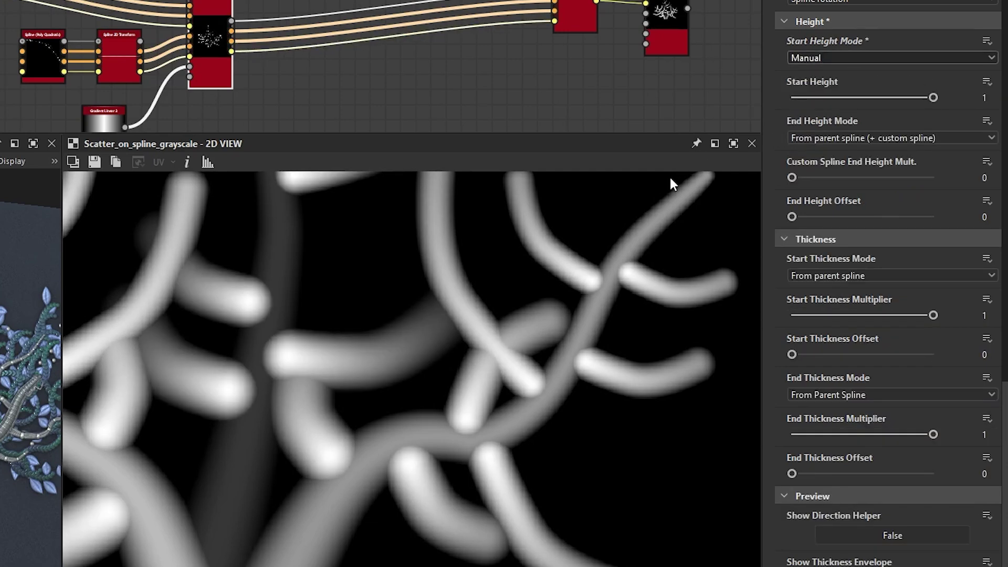
mouse_move(868, 98)
left_mouse_down()
mouse_move(791, 99)
mouse_move(882, 97)
left_mouse_up()
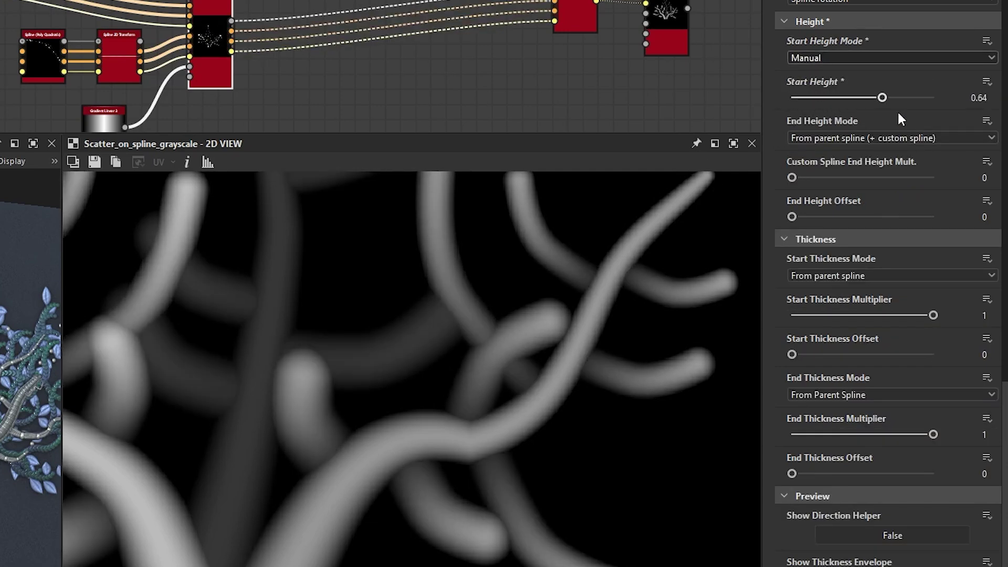
left_click(891, 58)
left_click(819, 82)
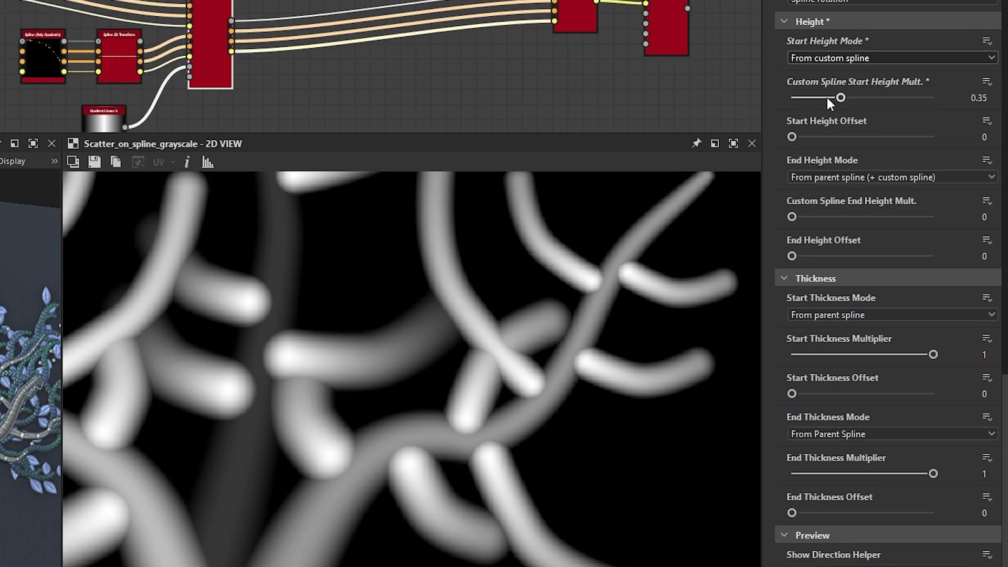
mouse_move(829, 97)
left_mouse_down()
mouse_move(971, 93)
mouse_move(744, 107)
left_mouse_up()
left_click(815, 60)
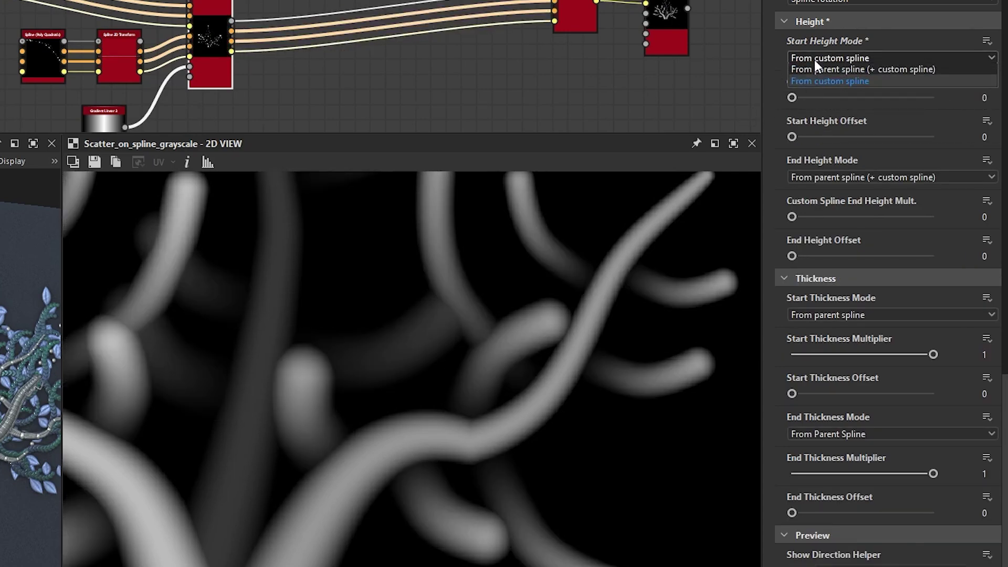
left_click(806, 80)
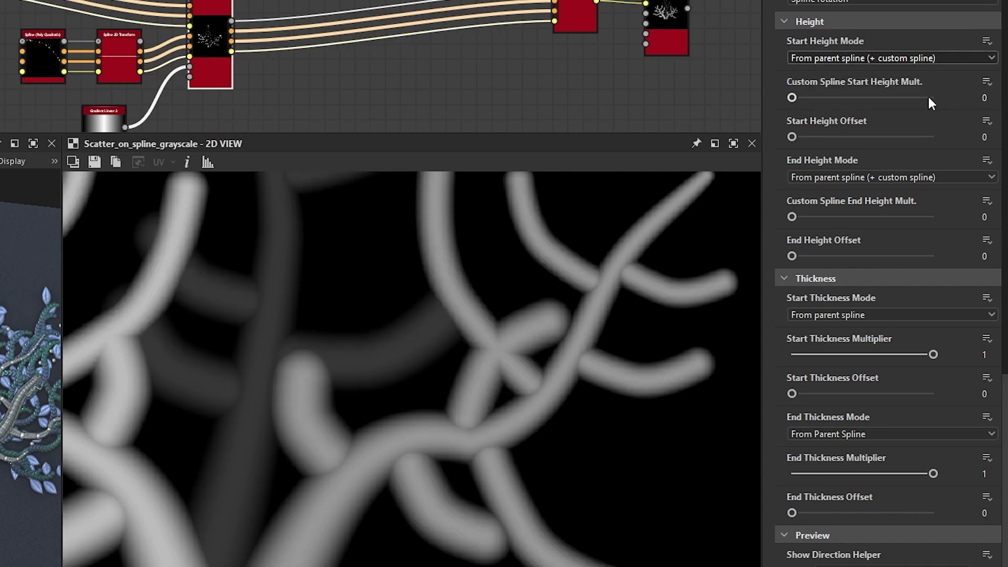
left_click(968, 98)
type("-")
type("25")
key("Return")
mouse_move(853, 97)
left_mouse_down()
mouse_move(905, 93)
mouse_move(881, 99)
mouse_move(871, 31)
left_mouse_up()
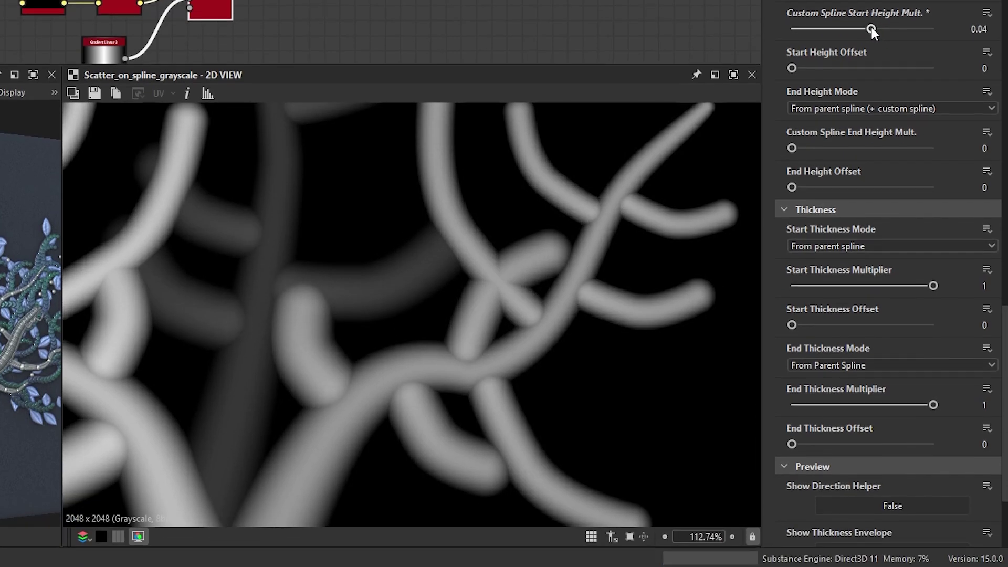
Test tapering the branch starts with Start Thickness Multiplier
scroll(377, 297, "down", 4)
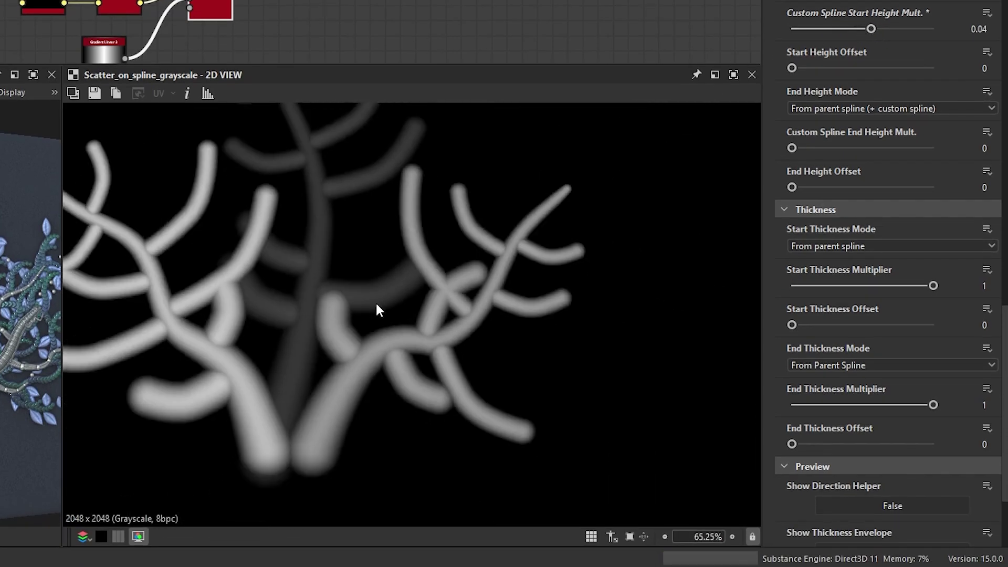
middle_click_drag(436, 351, 469, 356)
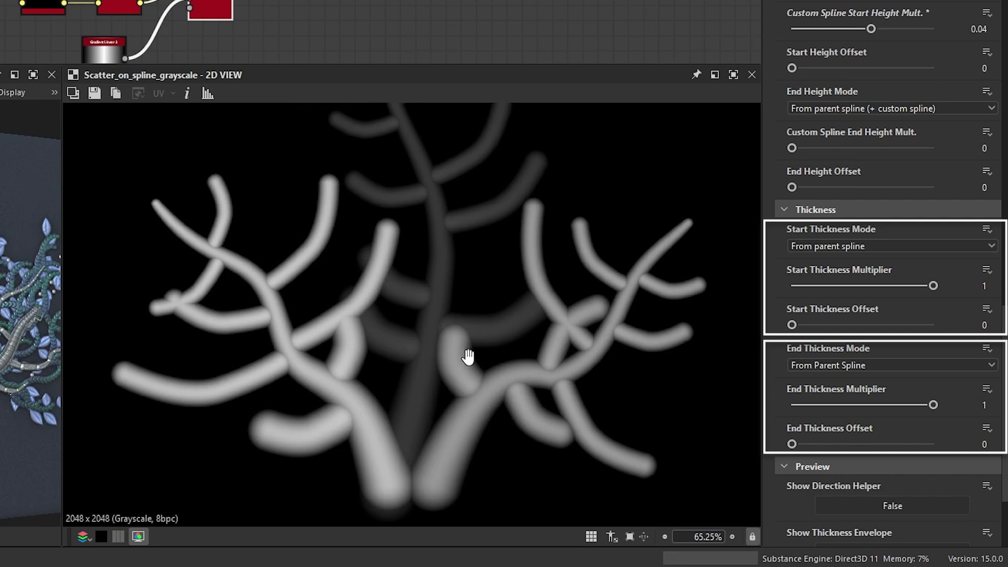
scroll(768, 272, "down", 3)
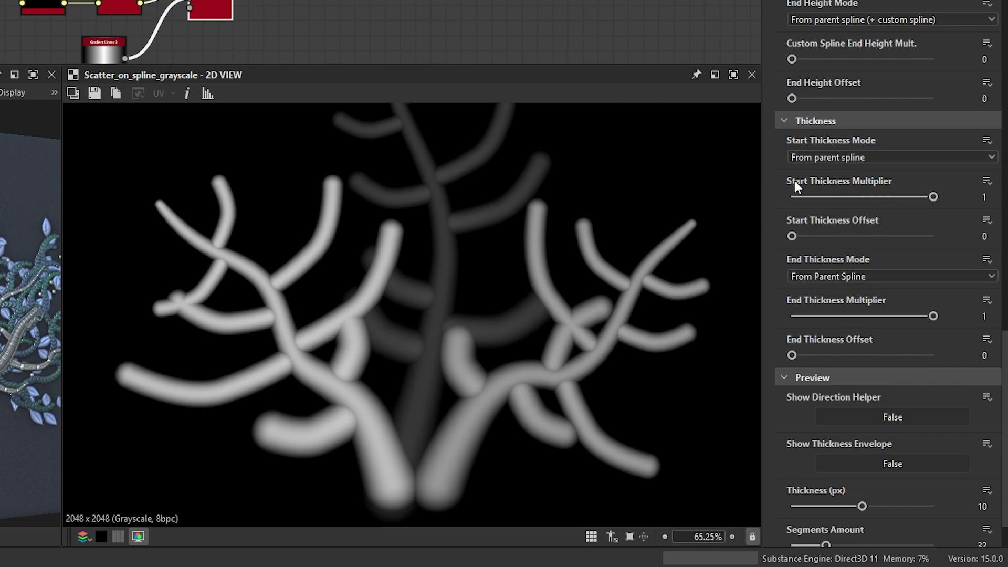
mouse_move(933, 197)
left_mouse_down()
mouse_move(765, 206)
mouse_move(962, 190)
left_mouse_up()
scroll(670, 274, "up", 3)
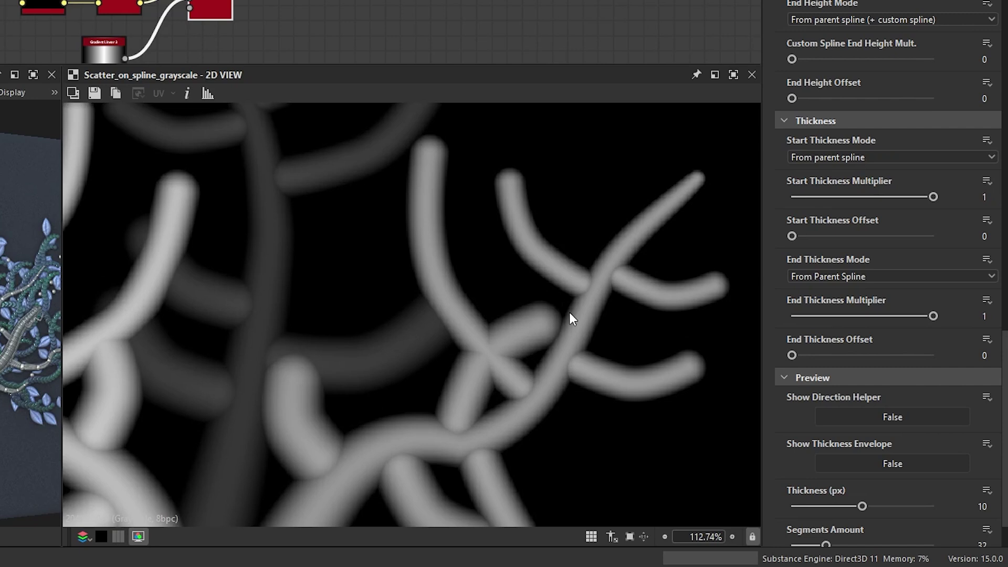
left_click_drag(933, 197, 695, 193)
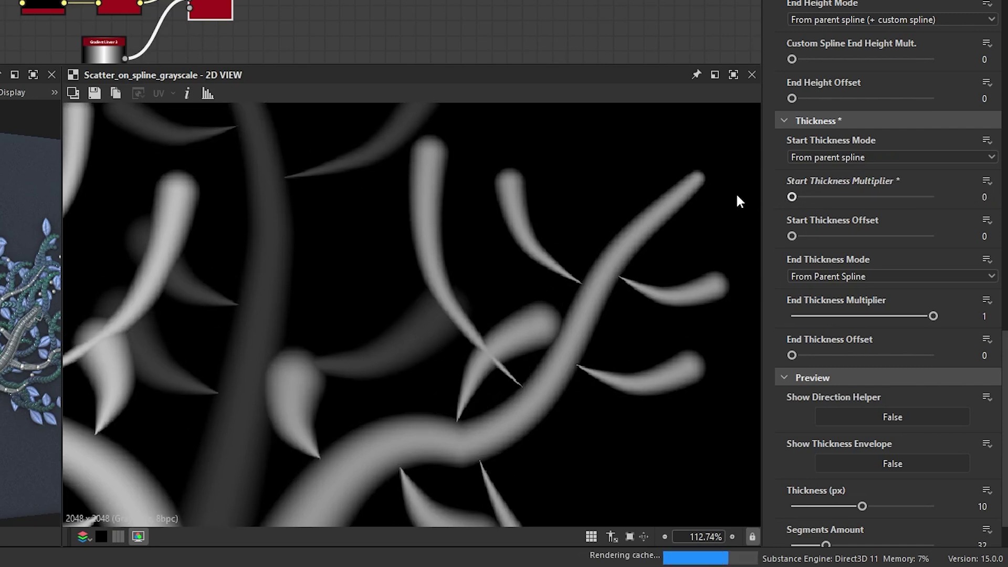
Restore Start Thickness Multiplier to 1 and set End Thickness Multiplier to 0.43
left_click_drag(865, 315, 622, 310)
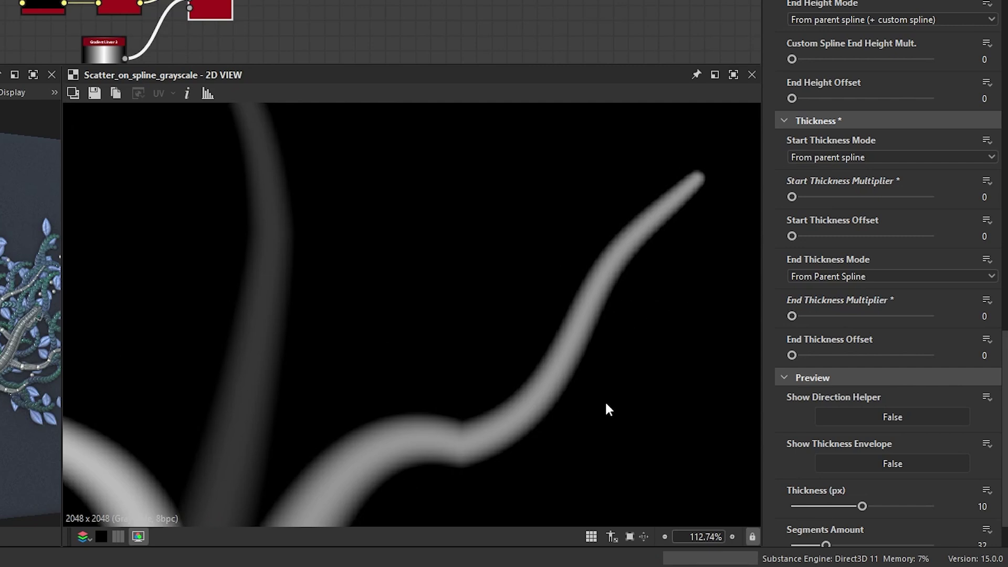
left_click_drag(809, 315, 937, 316)
left_click_drag(858, 195, 937, 197)
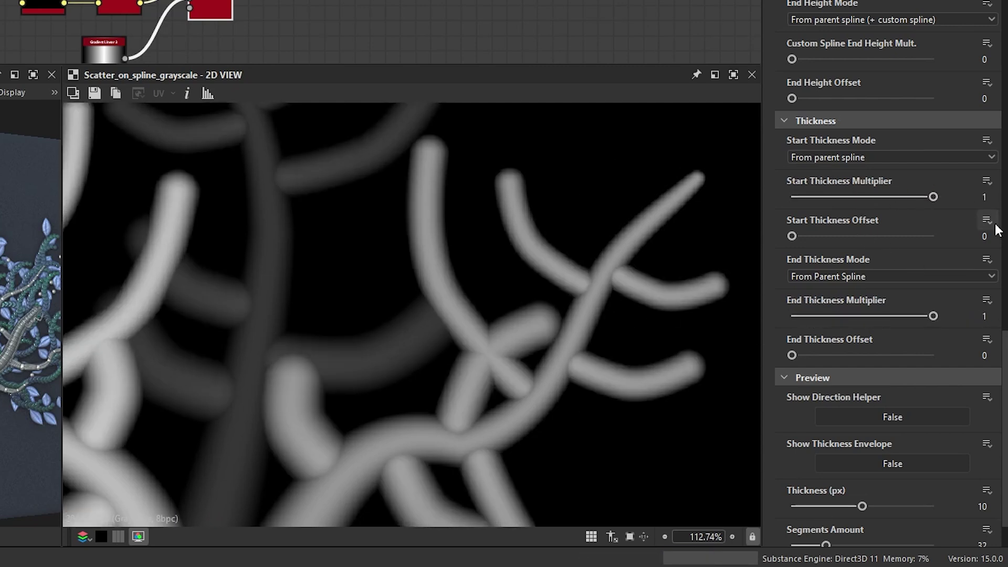
left_click_drag(919, 322, 852, 325)
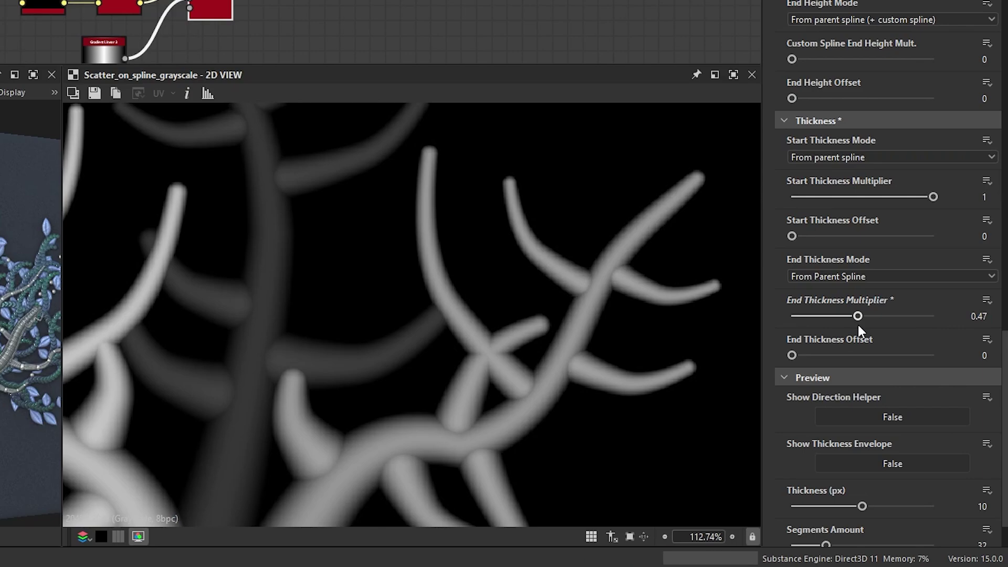
scroll(378, 288, "down", 3)
scroll(445, 320, "down", 2)
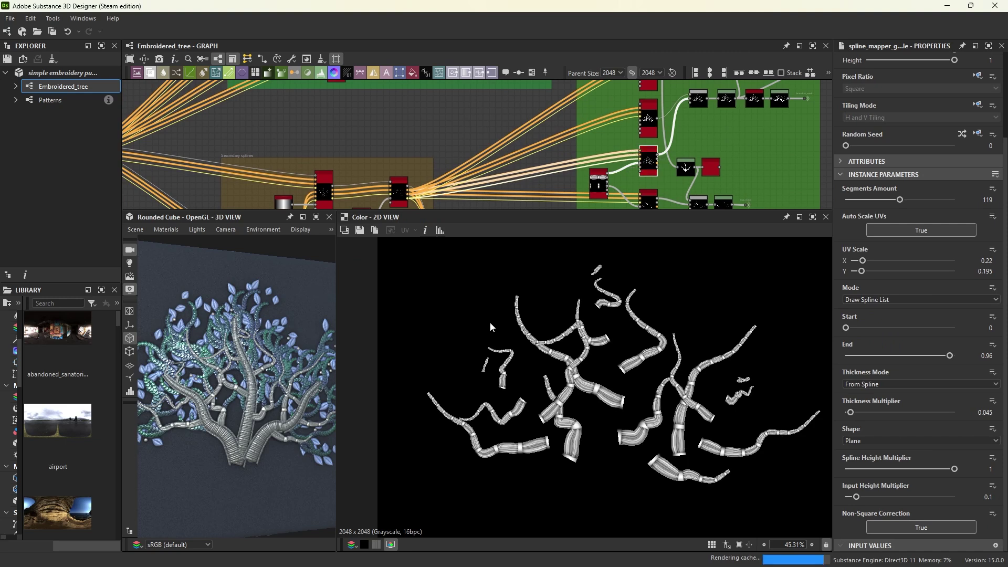
Navigate to the brown branch-set frames and preview the branch scatter_splines output
middle_click_drag(654, 152, 530, 124)
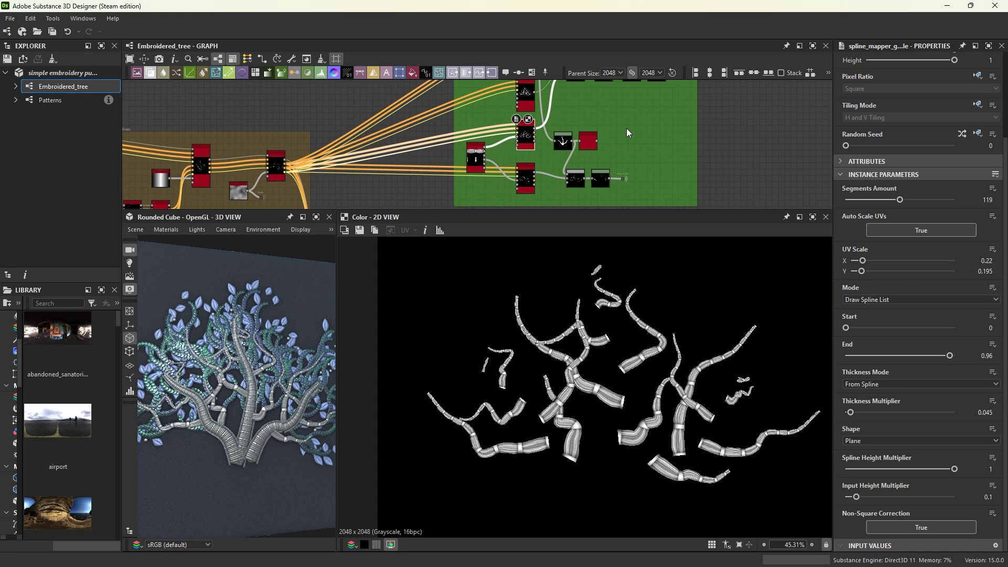
scroll(627, 130, "down", 2)
scroll(626, 130, "down", 2)
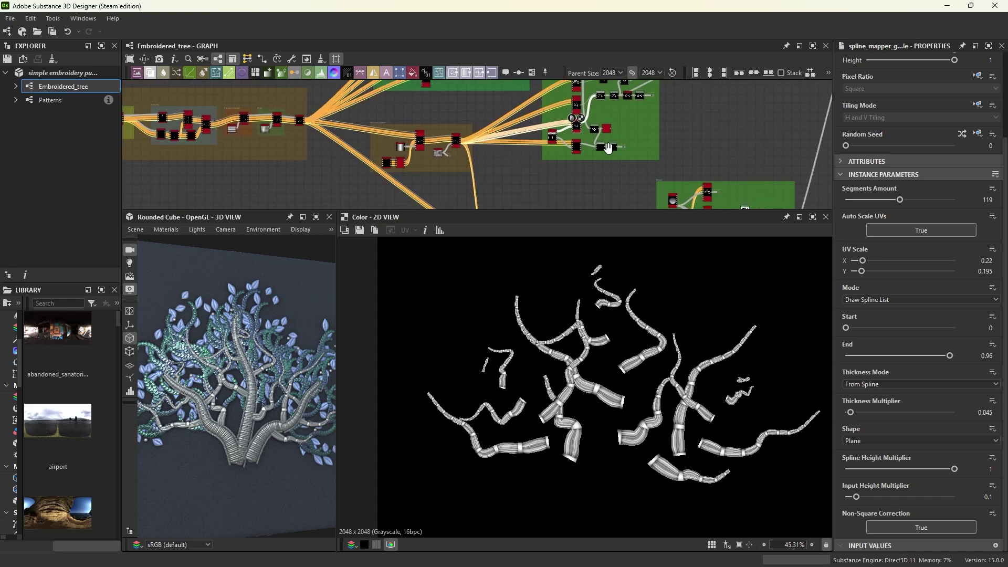
scroll(569, 156, "up", 1)
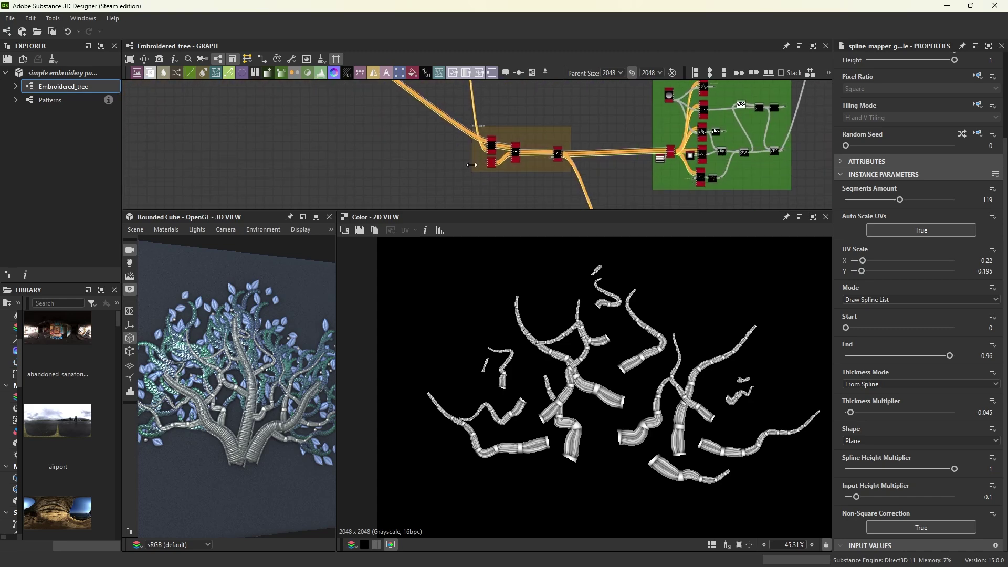
middle_click_drag(567, 185, 501, 119)
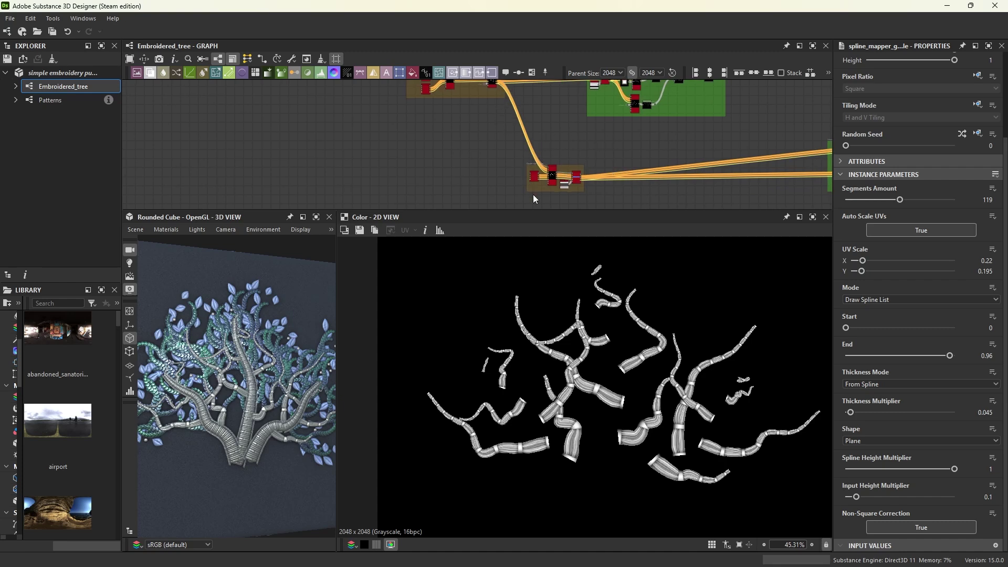
scroll(558, 172, "up", 4)
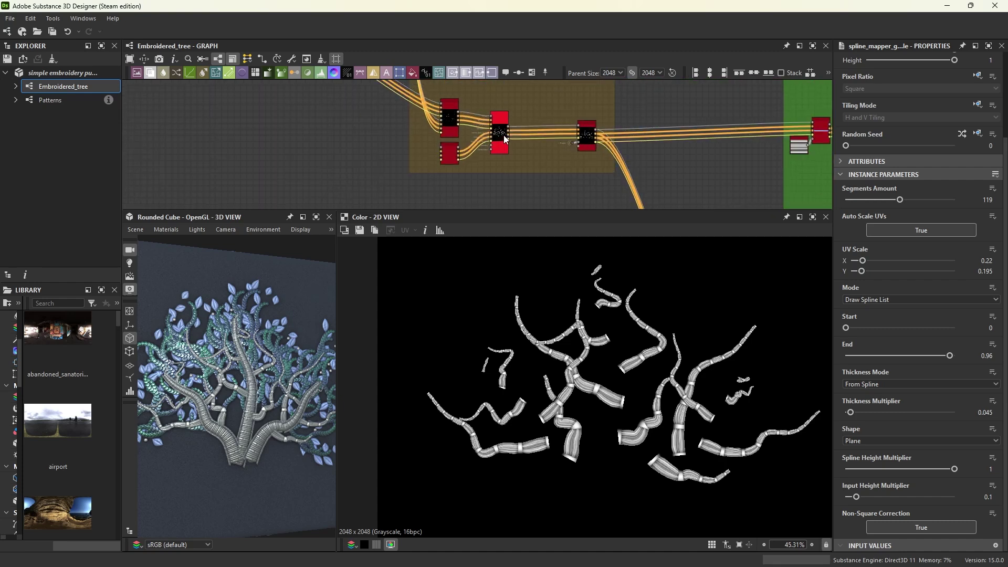
double_click(503, 134)
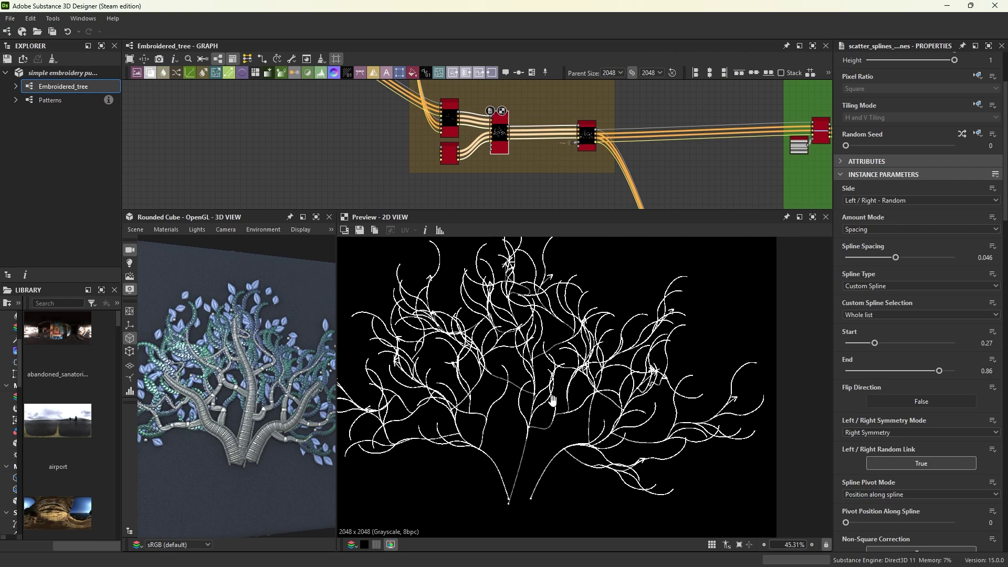
middle_click_drag(626, 366, 667, 364)
middle_click_drag(623, 447, 545, 466)
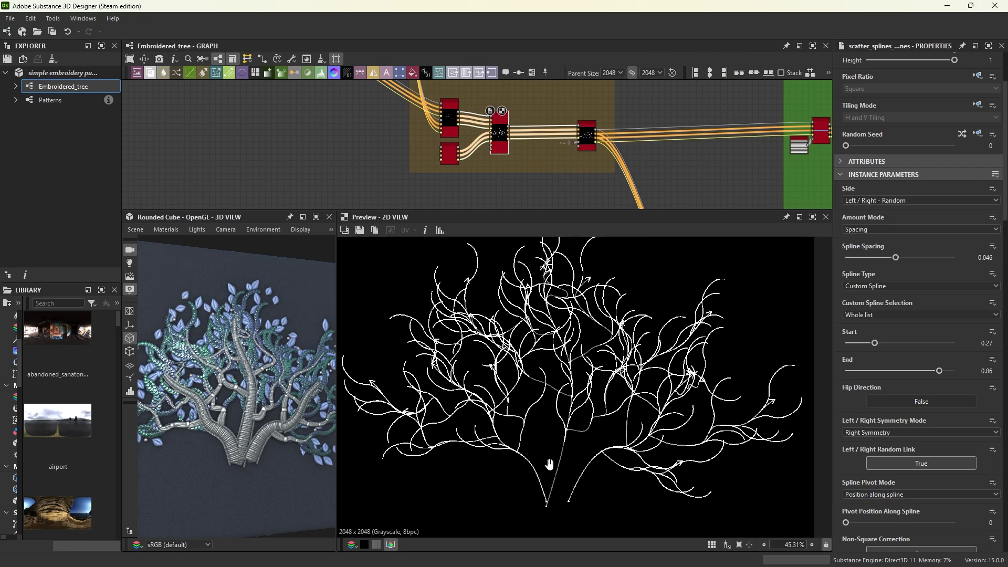
Preview the quaternary scatter_splines output, then its four-point Poly Quadratic source spline
middle_click_drag(545, 135, 493, 46)
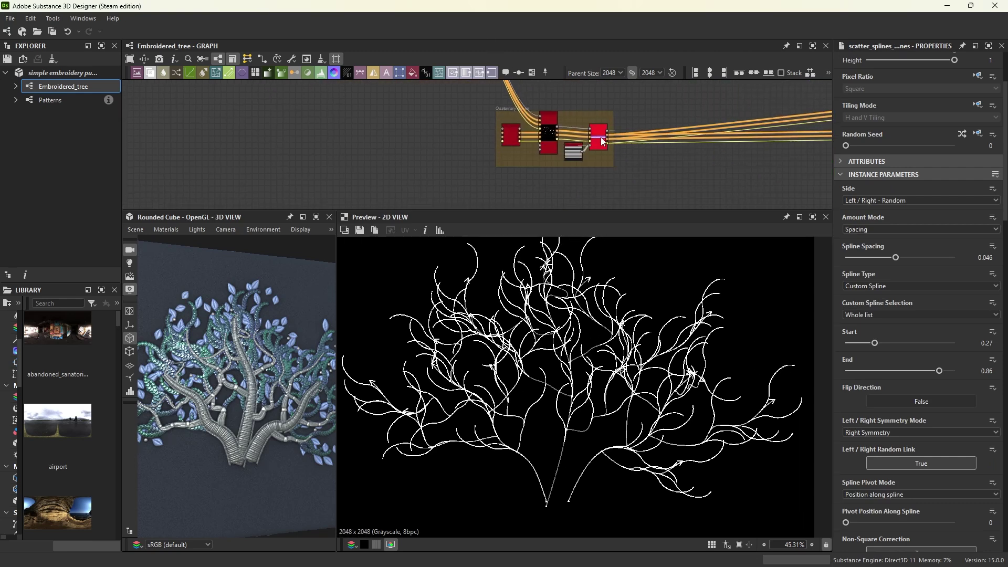
scroll(564, 133, "up", 3)
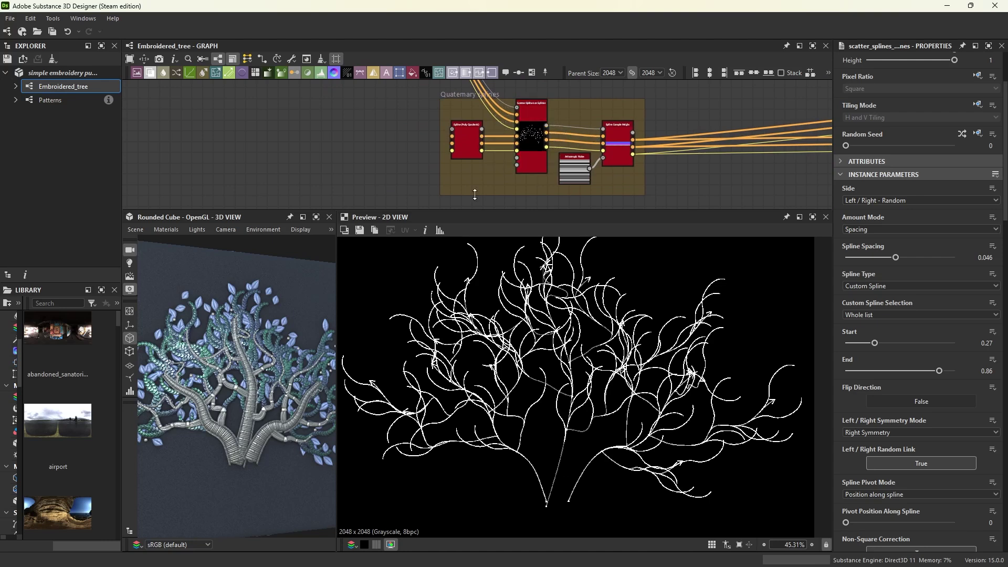
scroll(237, 368, "up", 5)
middle_click_drag(222, 345, 326, 319)
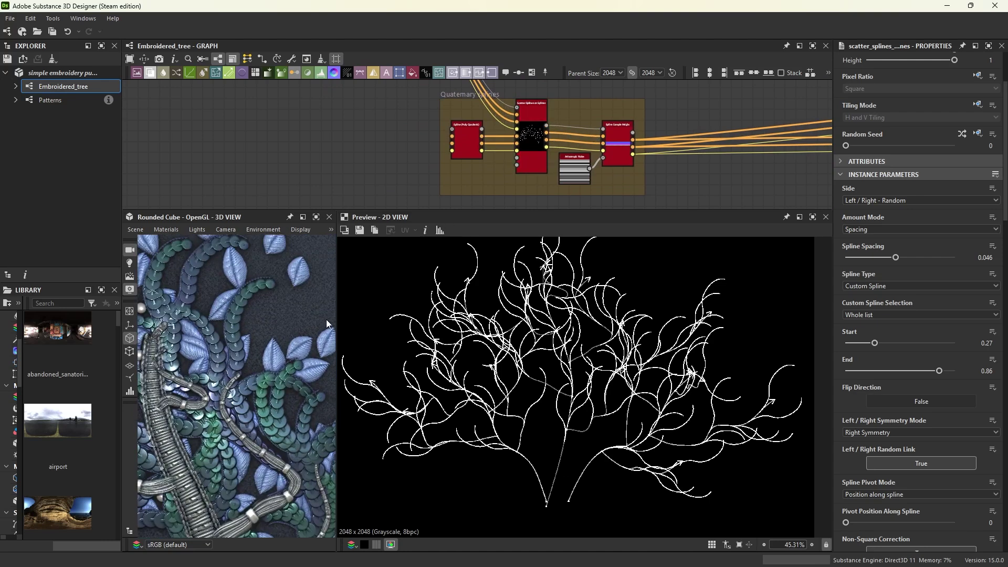
double_click(527, 138)
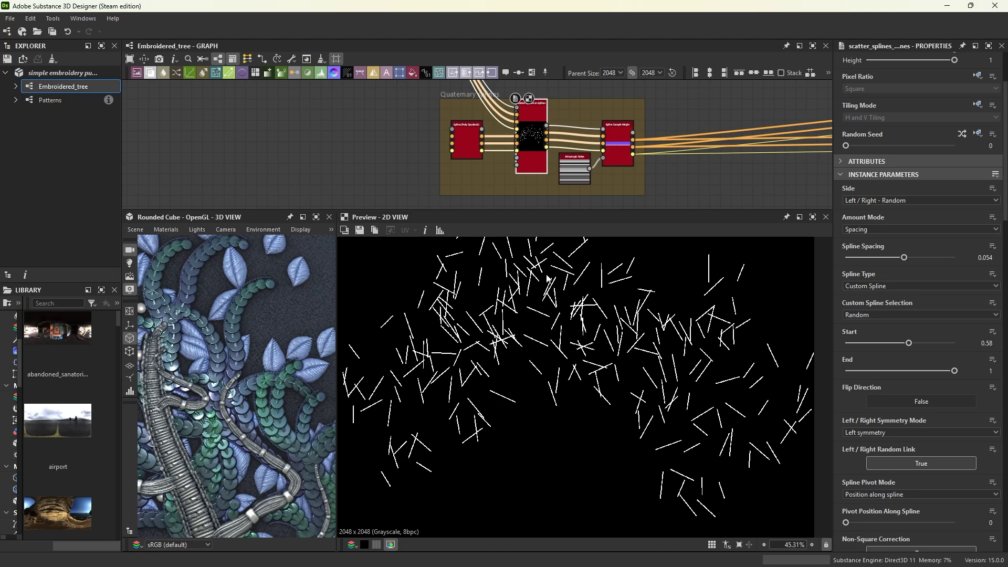
middle_click_drag(532, 271, 582, 356)
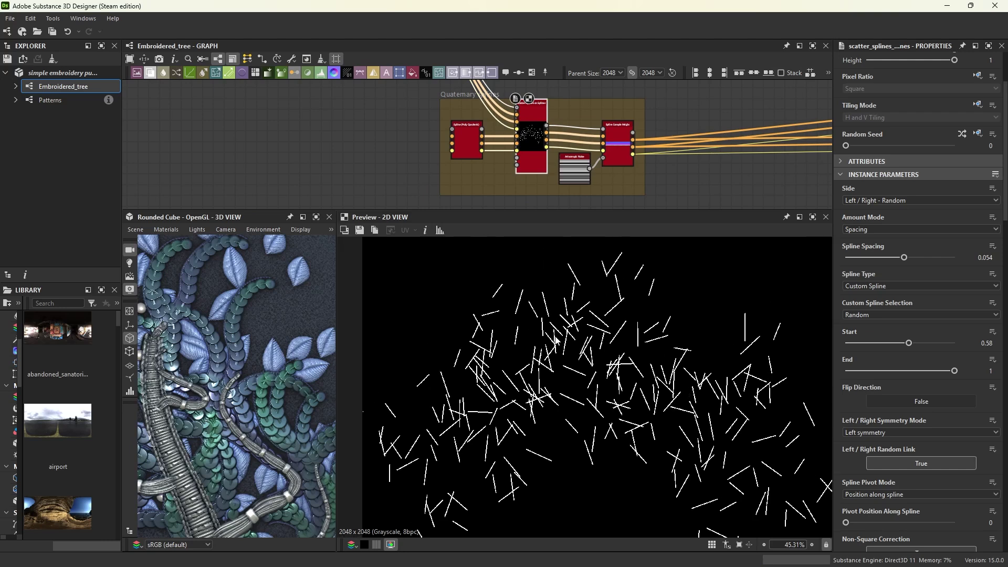
double_click(467, 142)
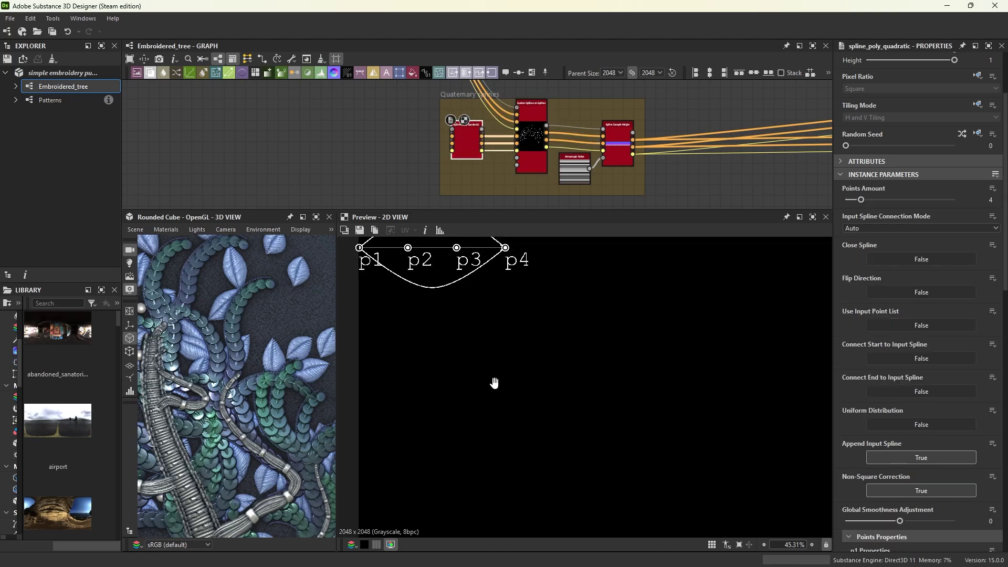
Inspect the embroidered leaves, then preview the Scatter_on_spline_grayscale node in the green leaf frame
mouse_move(493, 382)
middle_mouse_down()
mouse_move(511, 508)
mouse_move(554, 500)
middle_mouse_up()
scroll(488, 376, "up", 1)
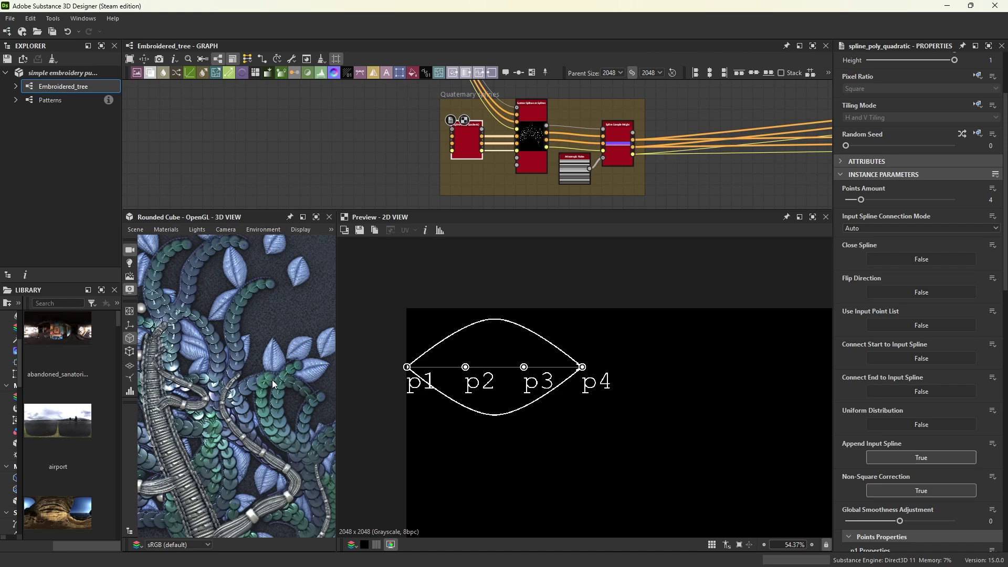
mouse_move(272, 380)
left_mouse_down()
mouse_move(256, 386)
mouse_move(244, 349)
mouse_move(355, 293)
left_mouse_up()
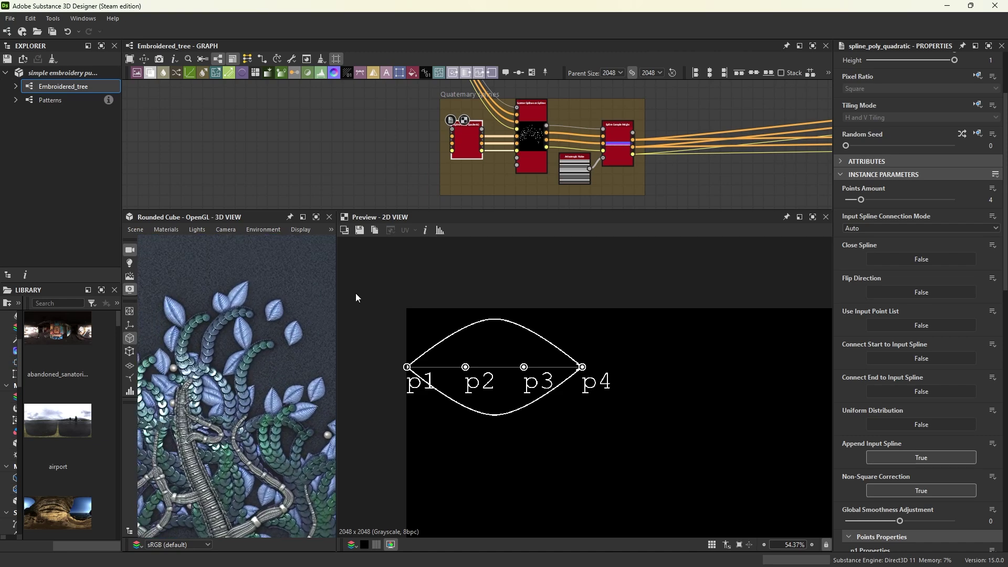
scroll(553, 163, "down", 2)
mouse_move(553, 163)
middle_mouse_down()
mouse_move(604, 164)
mouse_move(425, 171)
middle_mouse_up()
middle_click_drag(583, 128, 654, 154)
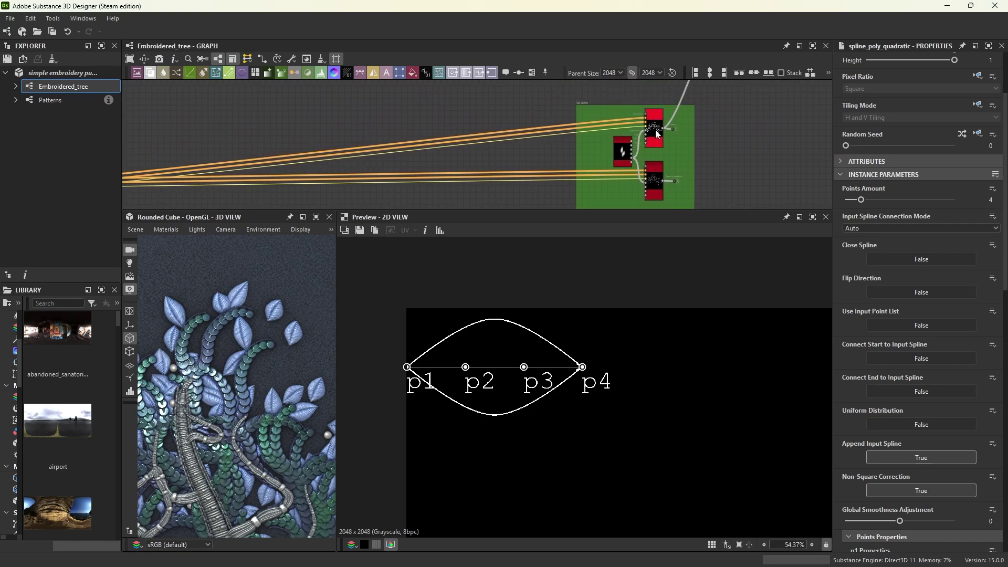
double_click(655, 130)
Set the scattered leaves' Size Thickness Scale to 0.44
mouse_move(622, 411)
middle_mouse_down()
mouse_move(609, 351)
mouse_move(627, 339)
middle_mouse_up()
scroll(627, 339, "up", 1)
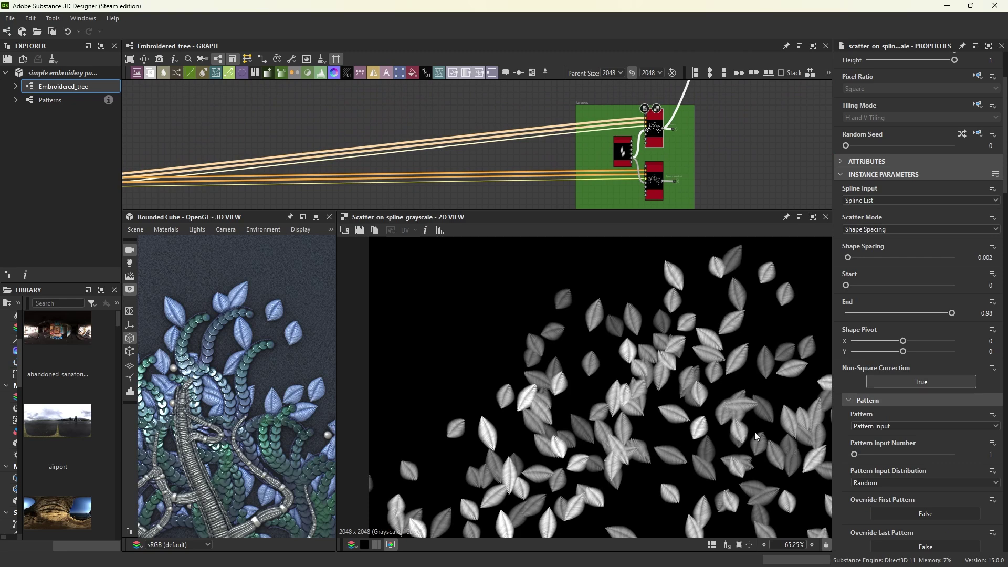
scroll(843, 478, "down", 3)
scroll(845, 480, "down", 3)
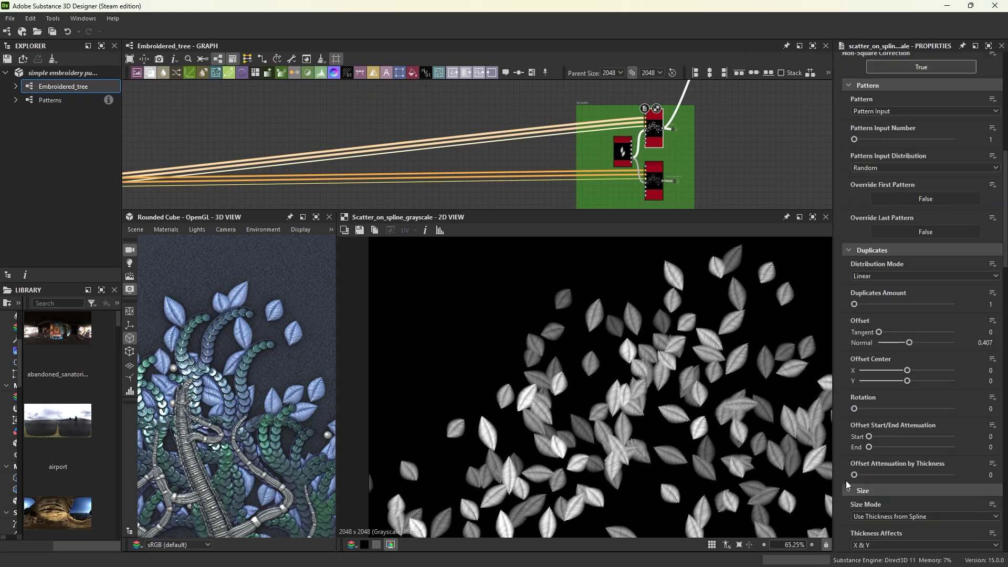
scroll(845, 480, "down", 3)
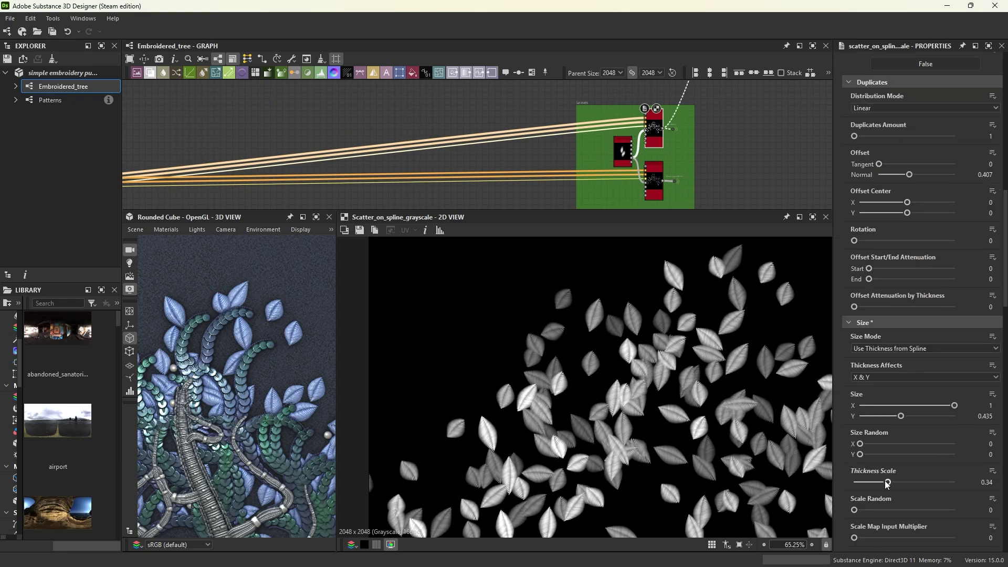
left_click_drag(884, 481, 902, 470)
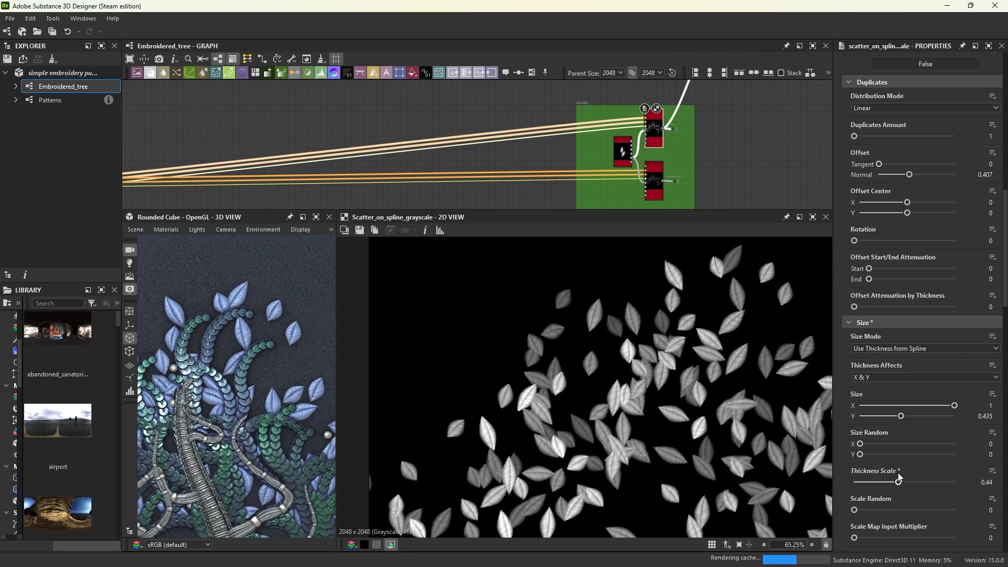